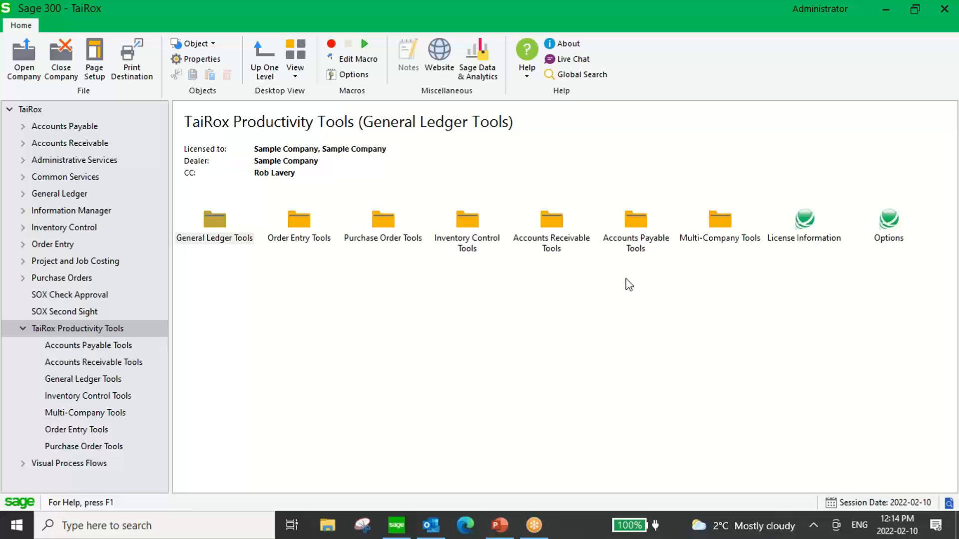
- Browse the tools available under Multi-Company Tools and Accounts Receivable Tools
{"action": "left_click", "coordinate": [117, 416]}
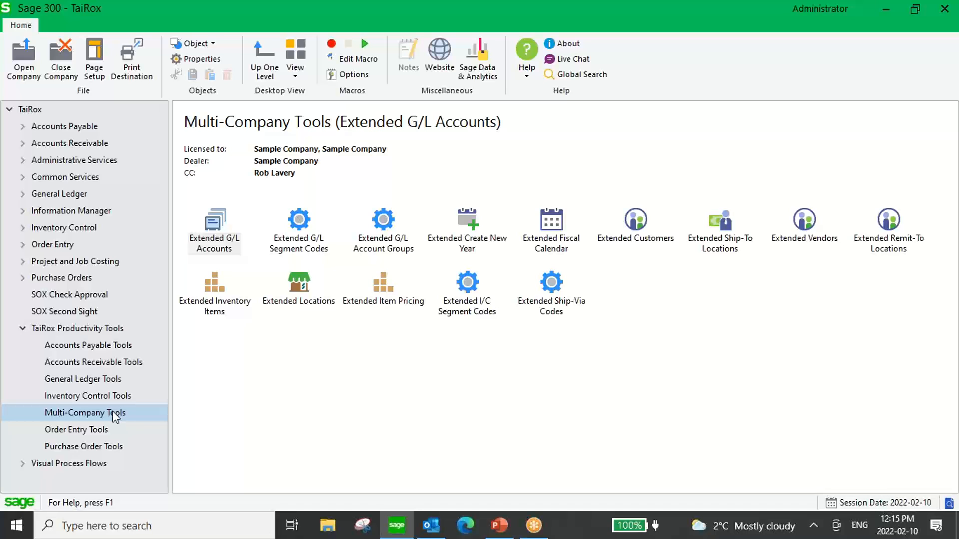
{"action": "left_click", "coordinate": [70, 369]}
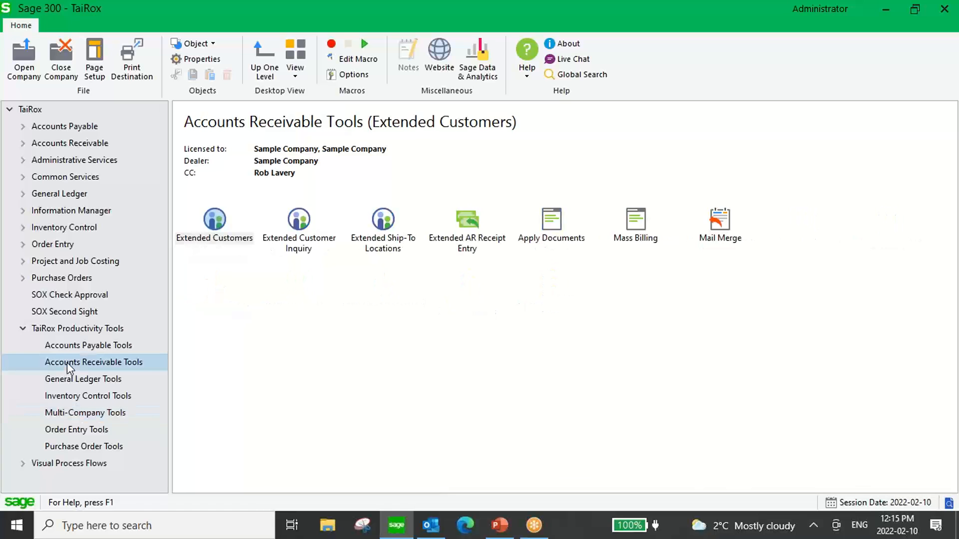
{"action": "left_click", "coordinate": [718, 60]}
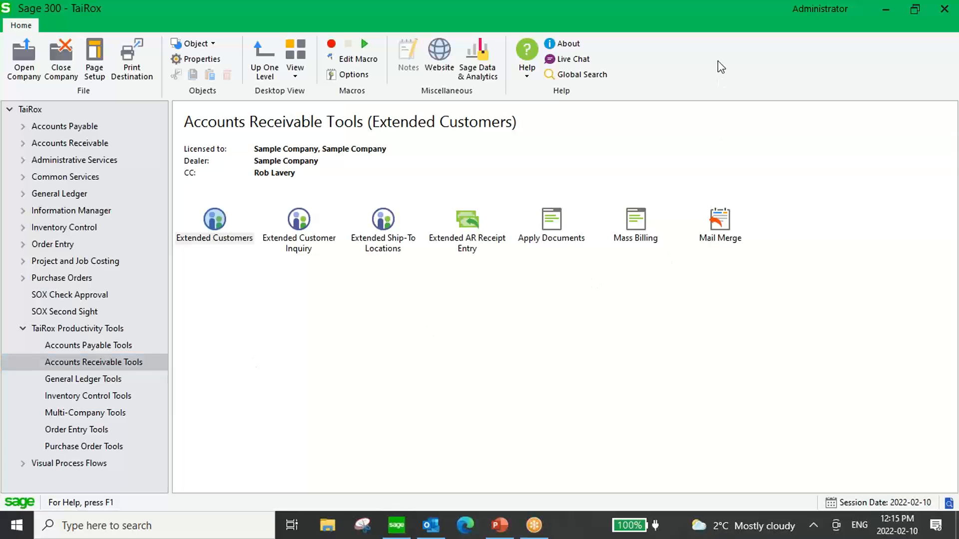
- Load all document types in Apply Documents without any selection criteria, and close the window
{"action": "double_click", "coordinate": [553, 220]}
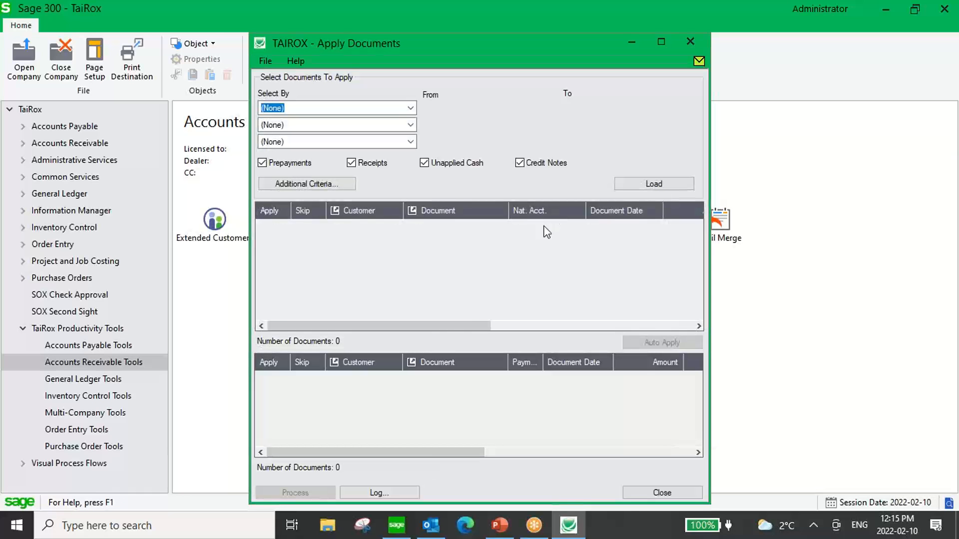
{"action": "left_click", "coordinate": [662, 185]}
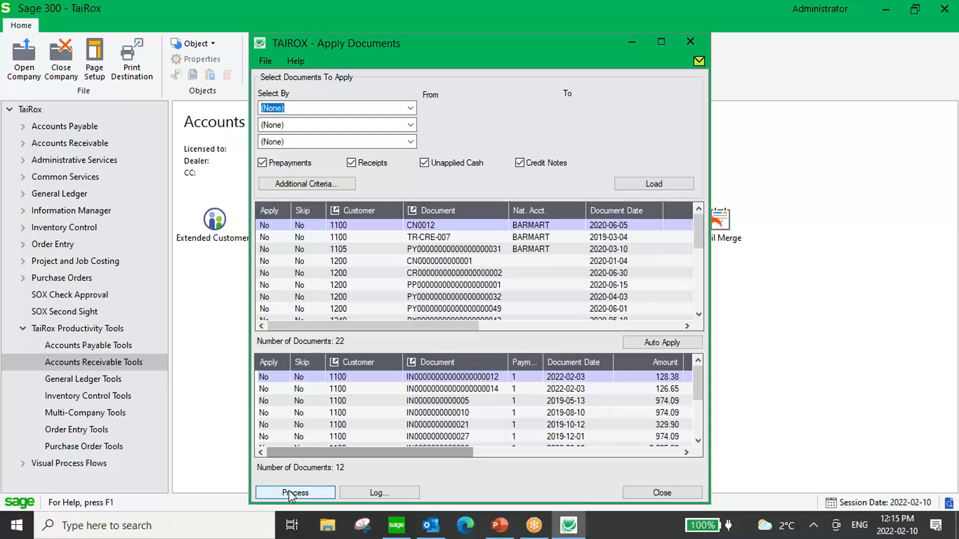
{"action": "left_click_drag", "start_coordinate": [559, 49], "coordinate": [540, 60]}
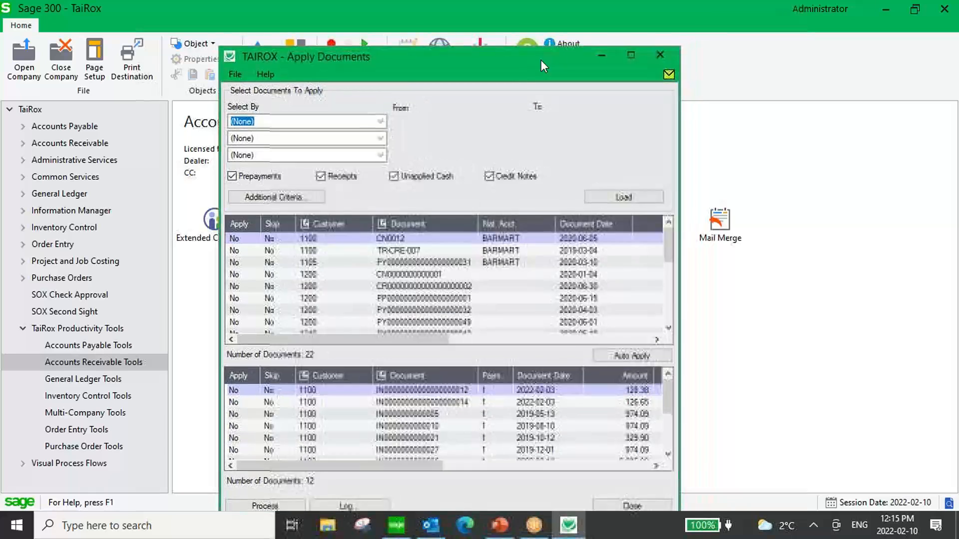
{"action": "left_click", "coordinate": [660, 56]}
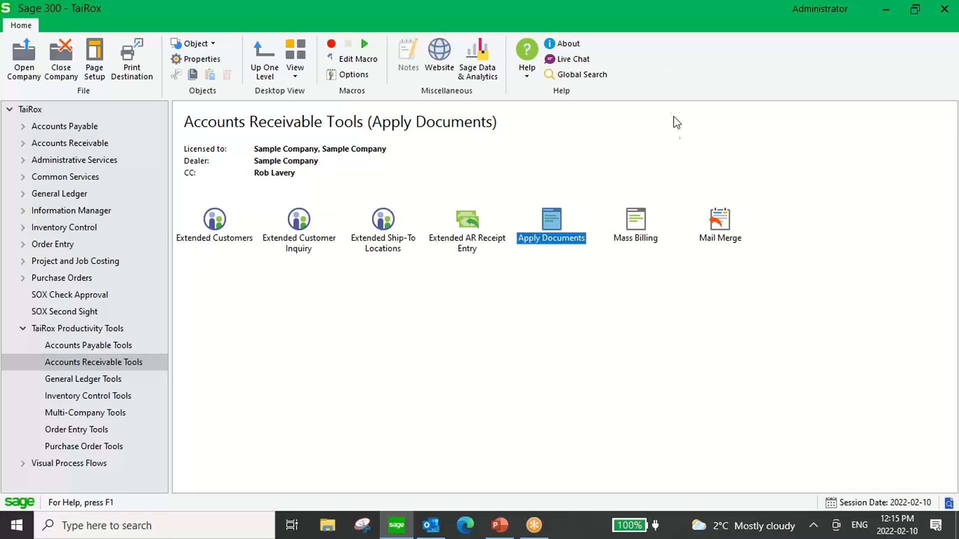
- Open Mass Billing to view its customer range and billing information fields, and close it
{"action": "double_click", "coordinate": [645, 224]}
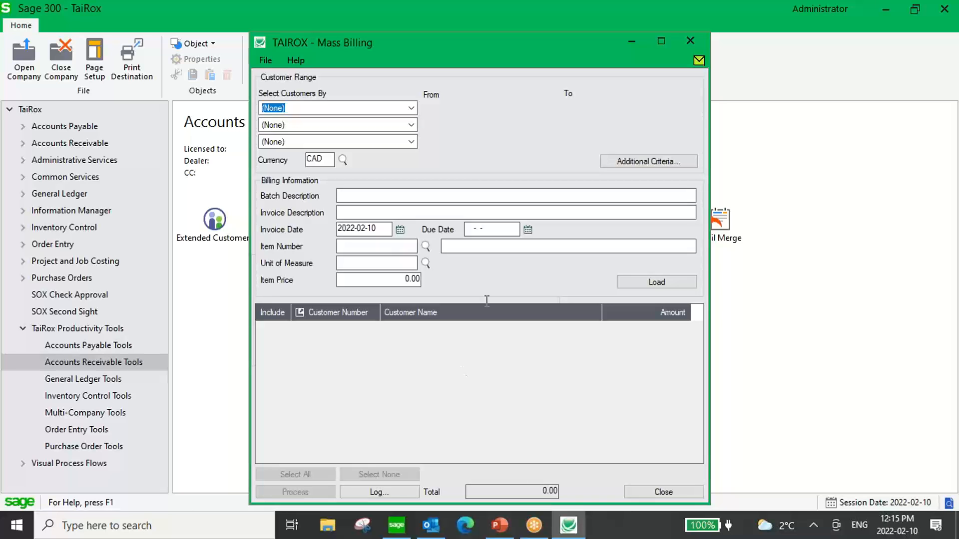
{"action": "left_click_drag", "start_coordinate": [591, 44], "coordinate": [583, 52]}
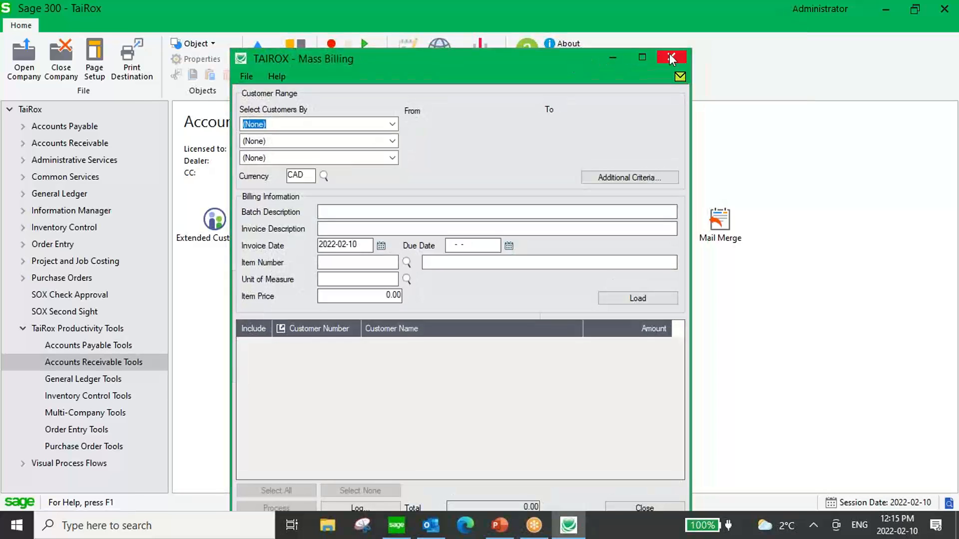
{"action": "left_click", "coordinate": [672, 56]}
- Show Accounting Status from the General Ledger Tools in a maximized window
{"action": "left_click", "coordinate": [109, 382]}
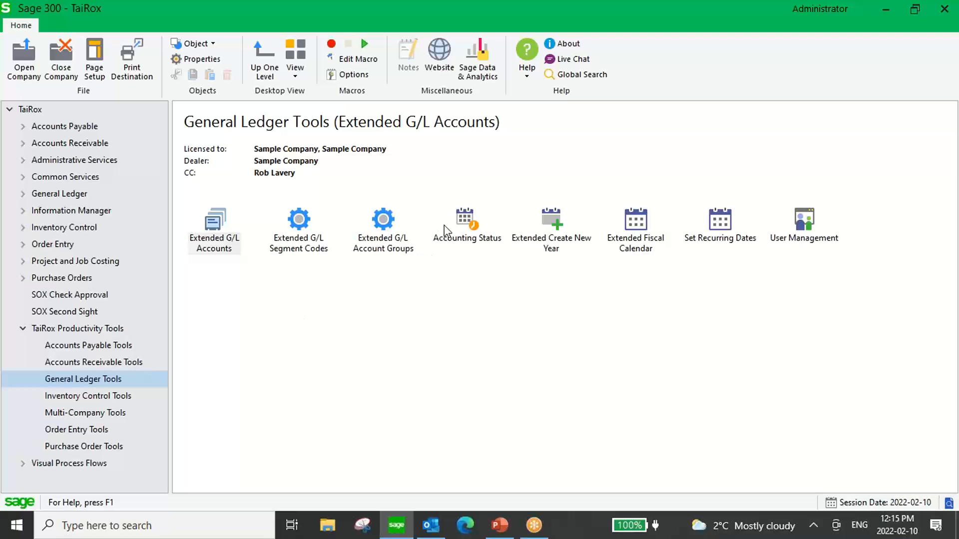
{"action": "double_click", "coordinate": [464, 220]}
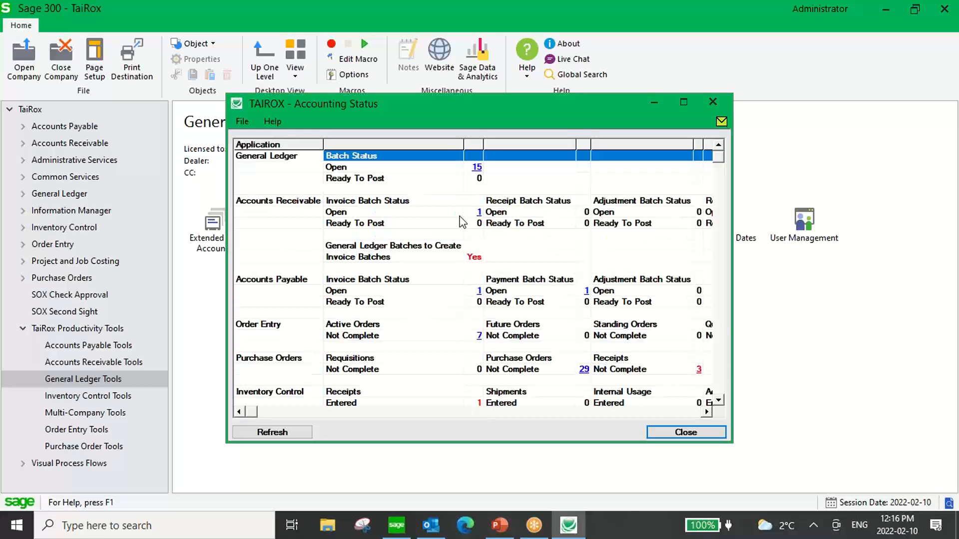
{"action": "left_click", "coordinate": [683, 103]}
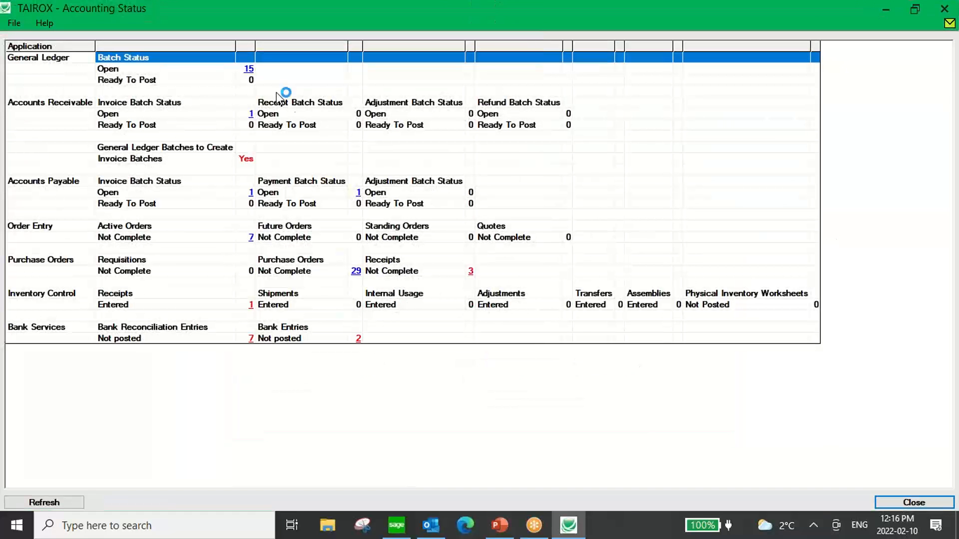
- Drill down into the open General Ledger batches, and close both the batch list and Accounting Status
{"action": "left_click", "coordinate": [249, 69]}
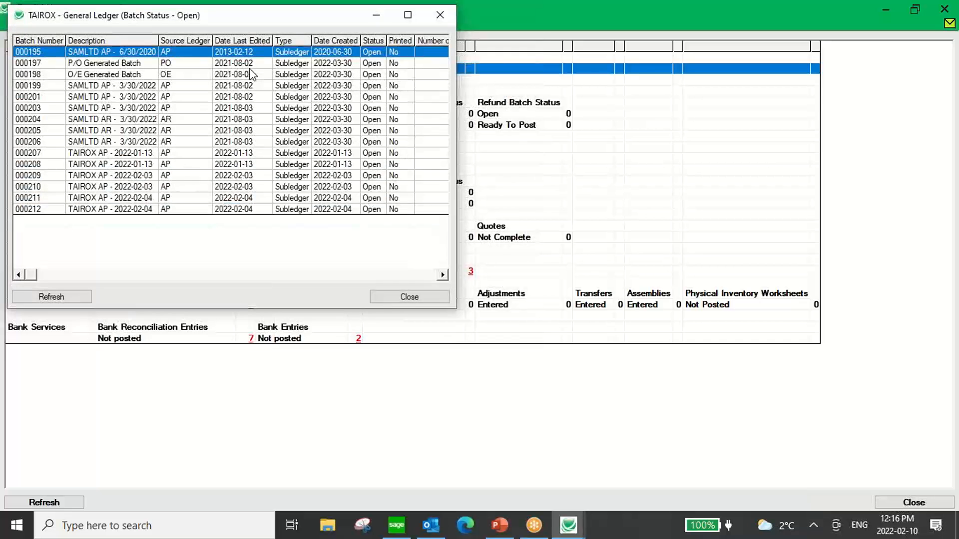
{"action": "left_click_drag", "start_coordinate": [235, 16], "coordinate": [239, 47]}
{"action": "left_click", "coordinate": [443, 46]}
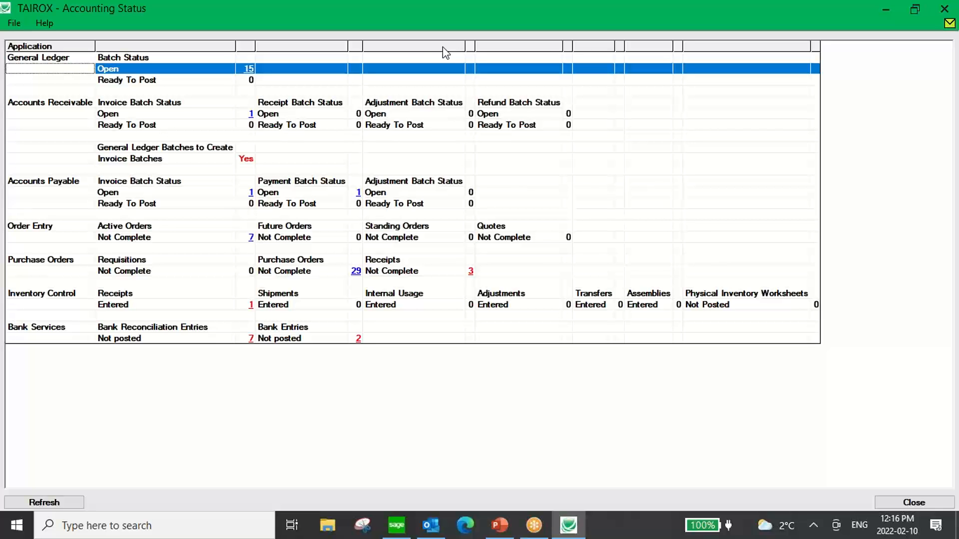
{"action": "double_click", "coordinate": [269, 11]}
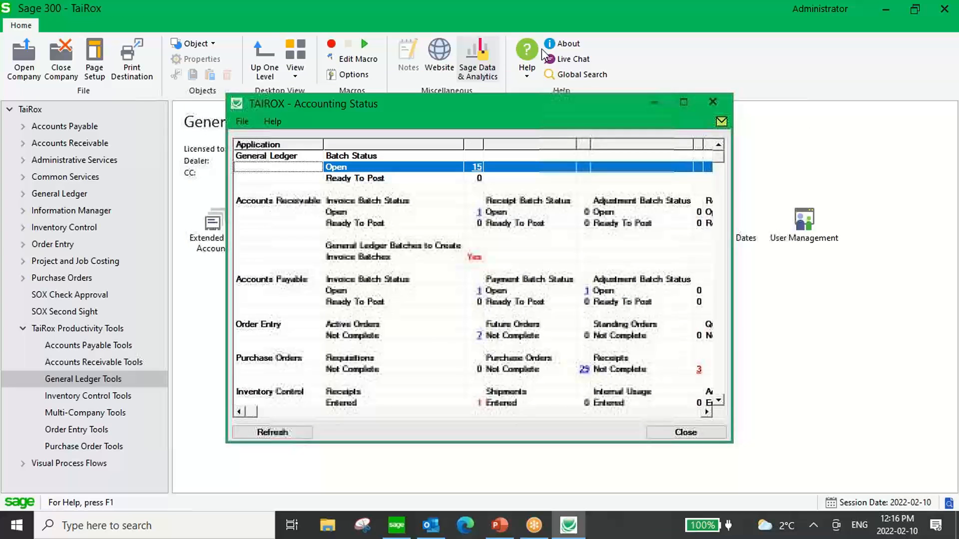
{"action": "left_click", "coordinate": [722, 99]}
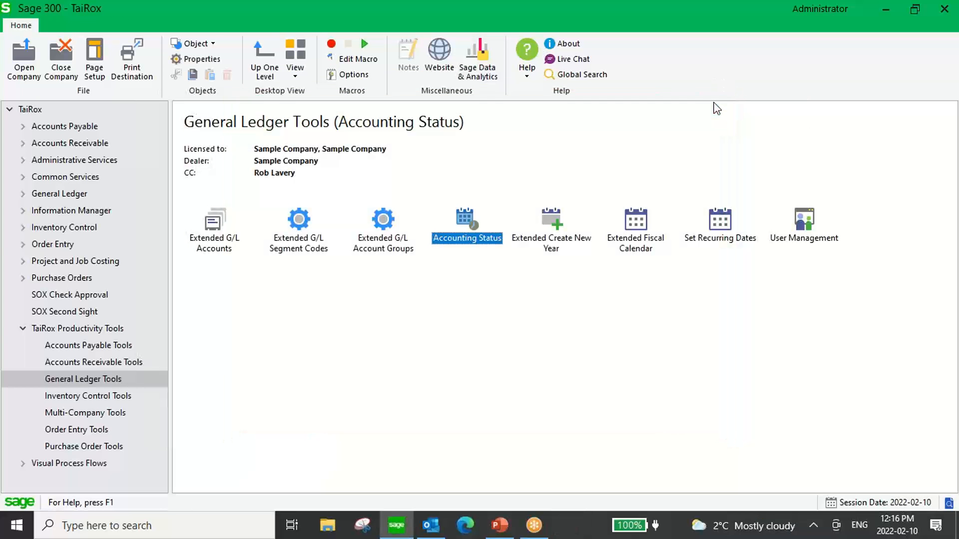
- Open Ship Orders from the Order Entry Tools and view its order selection criteria and shipping options
{"action": "left_click", "coordinate": [104, 428]}
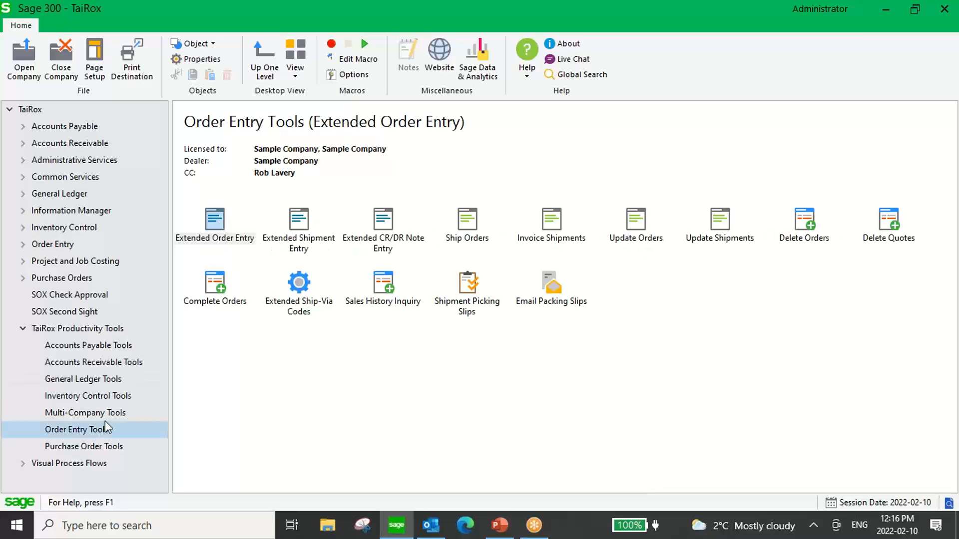
{"action": "double_click", "coordinate": [467, 221]}
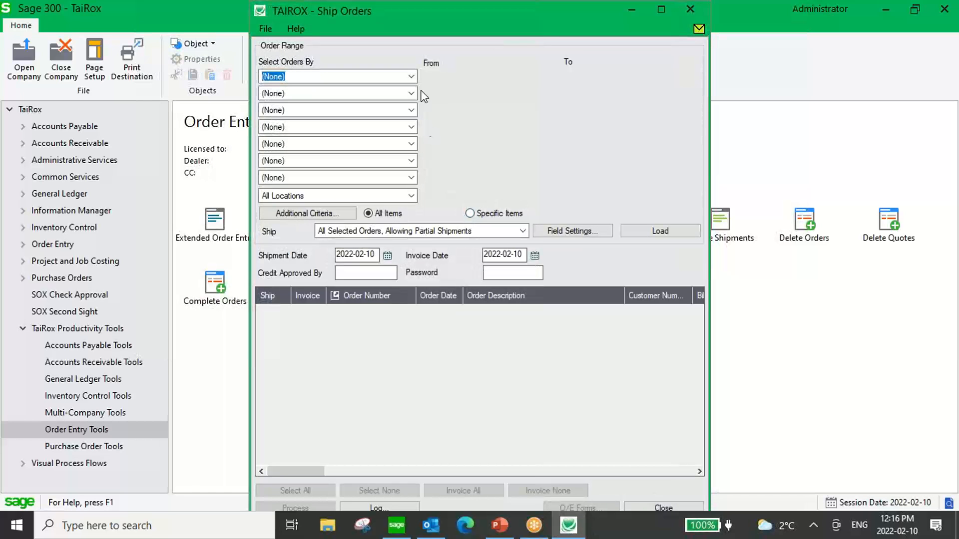
{"action": "left_click", "coordinate": [411, 76]}
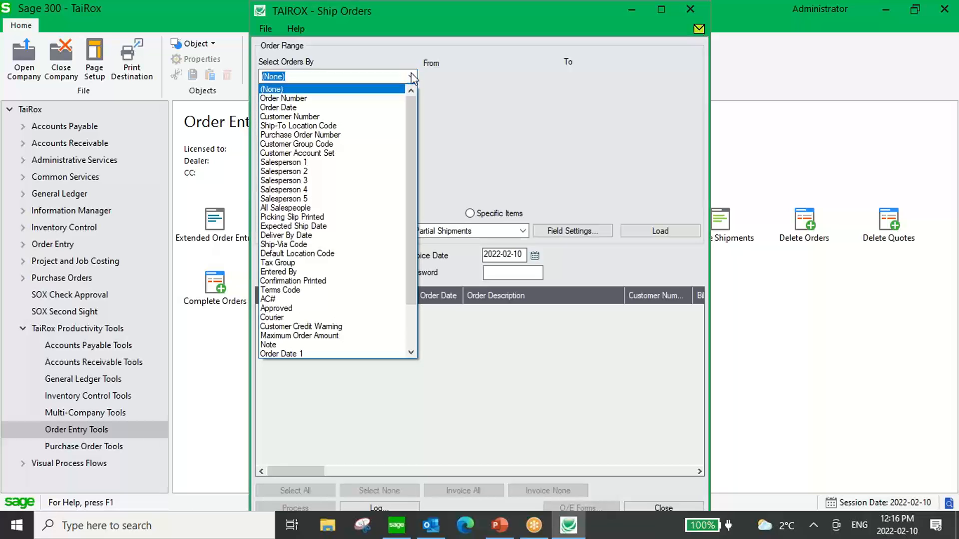
{"action": "left_click", "coordinate": [412, 77]}
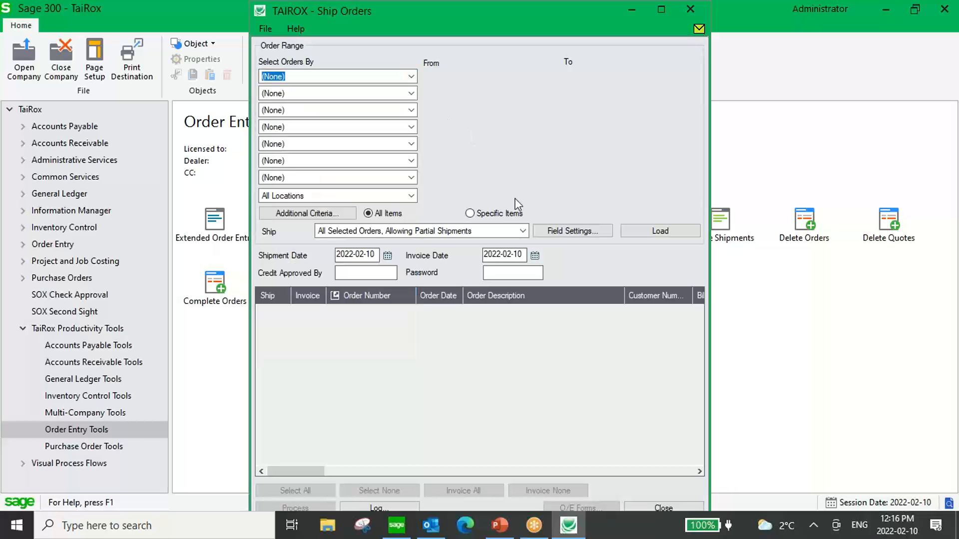
{"action": "left_click", "coordinate": [523, 232]}
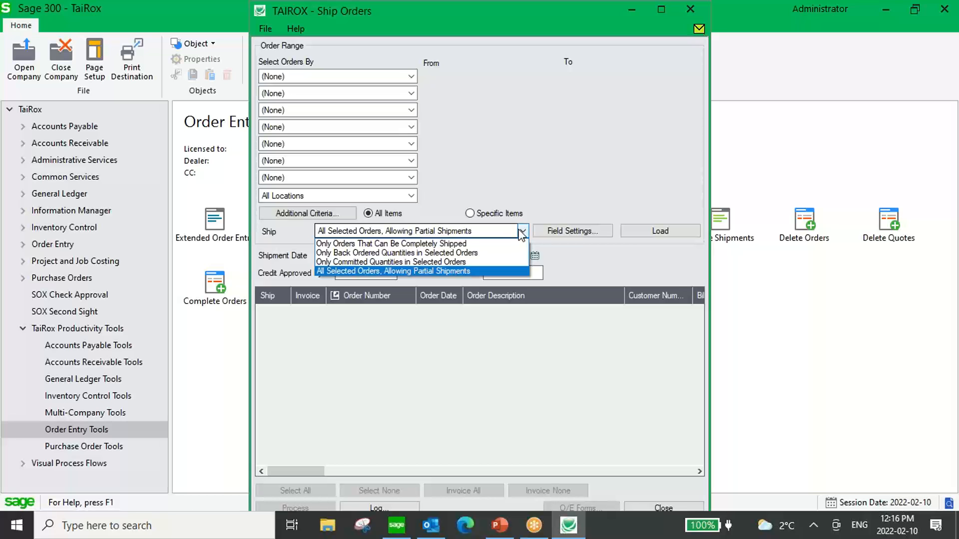
{"action": "left_click", "coordinate": [521, 233]}
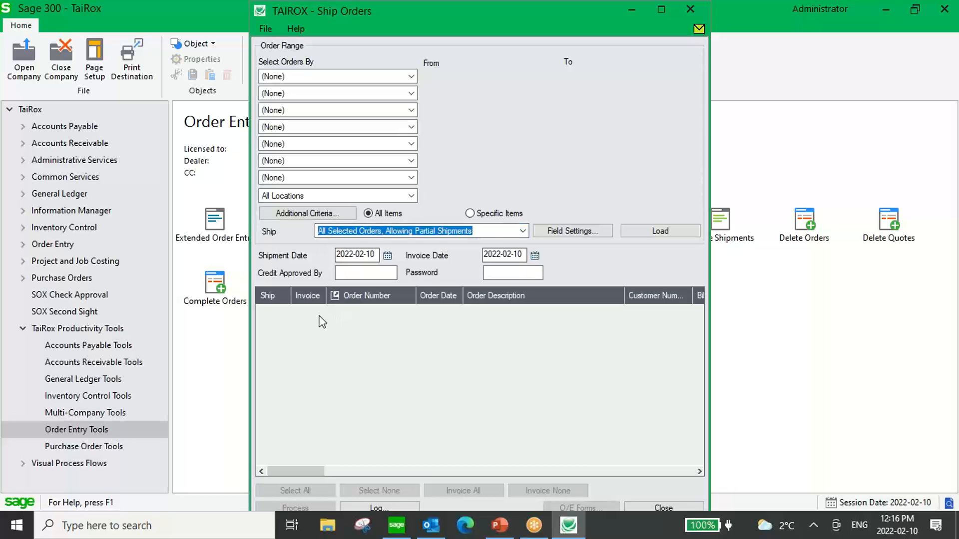
- Load the orders in Ship Orders without selection criteria and mark them all for shipping
{"action": "left_click", "coordinate": [636, 232]}
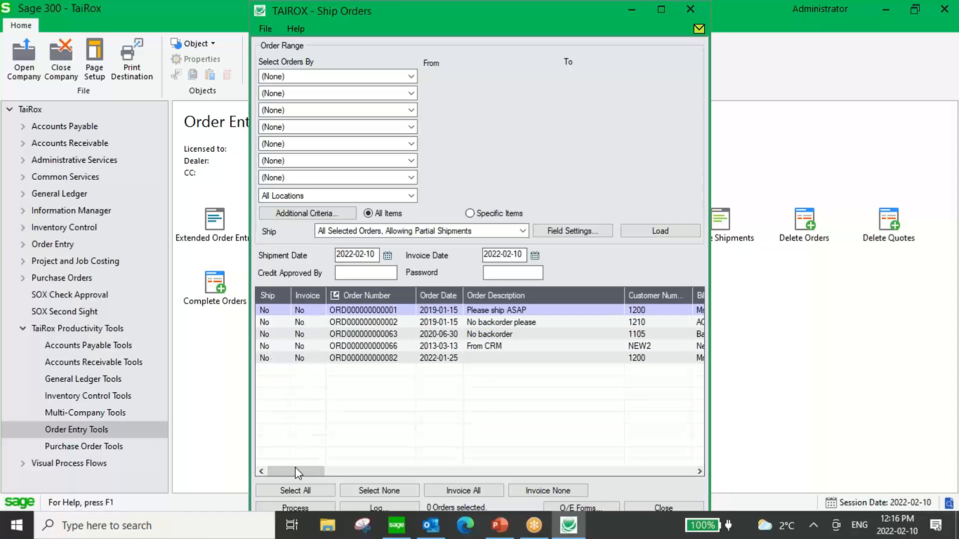
{"action": "left_click", "coordinate": [289, 491]}
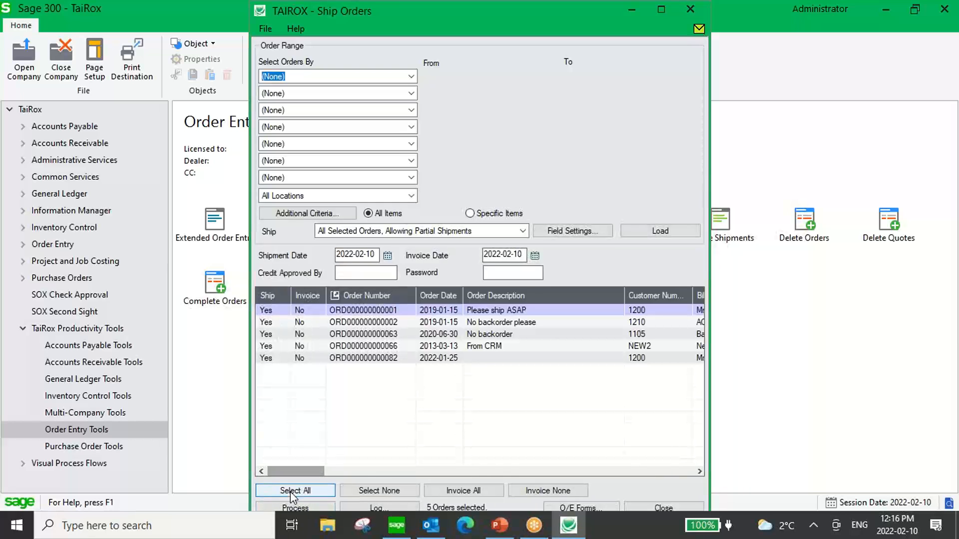
{"action": "left_click", "coordinate": [290, 492]}
- Exclude the orders described as "No backorder" and "No backorder please" from shipping, and close Ship Orders
{"action": "double_click", "coordinate": [270, 335]}
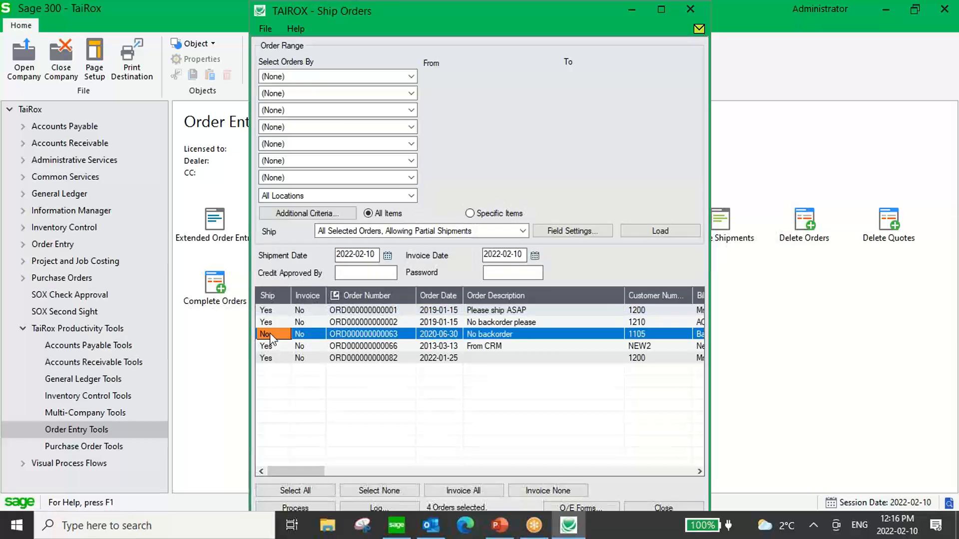
{"action": "left_click", "coordinate": [271, 323]}
{"action": "double_click", "coordinate": [271, 324]}
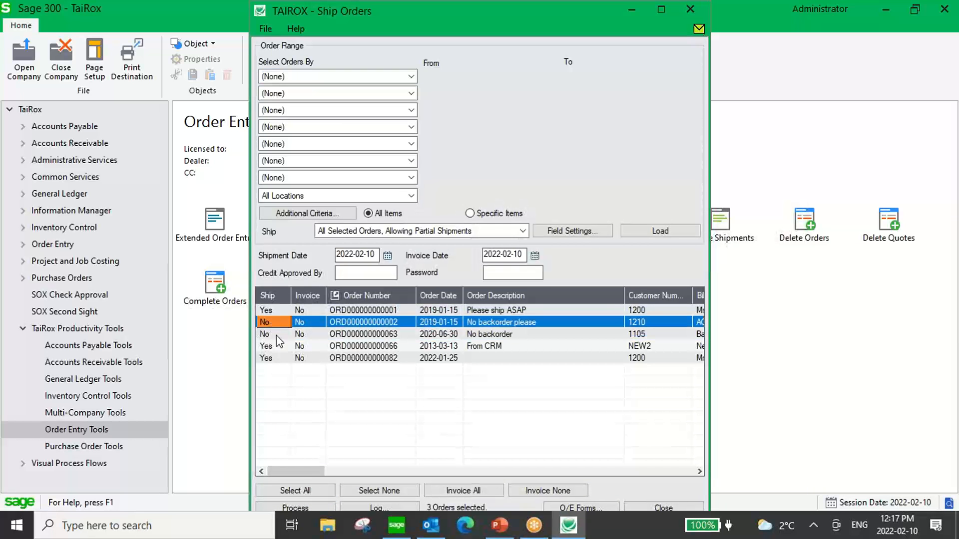
{"action": "left_click", "coordinate": [303, 503]}
{"action": "left_click_drag", "start_coordinate": [503, 20], "coordinate": [442, 62]}
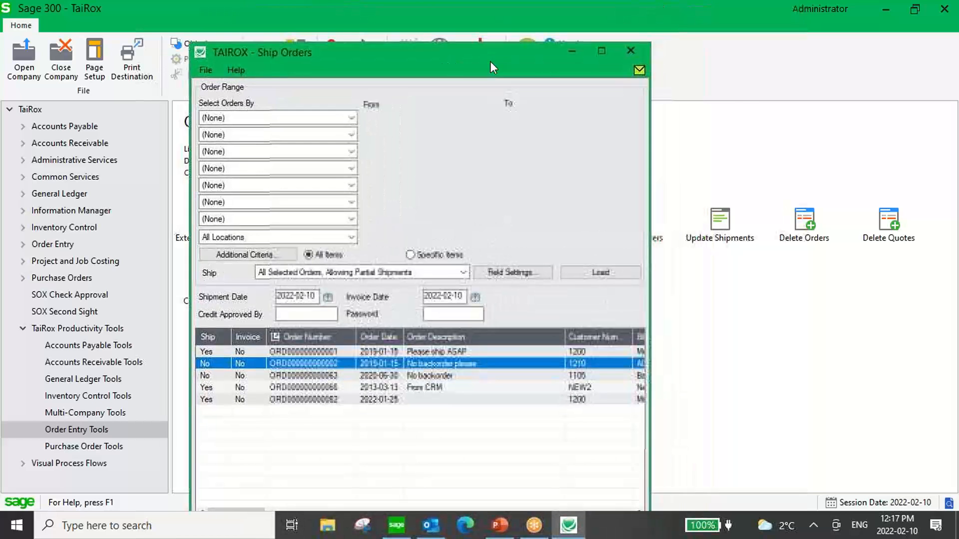
{"action": "left_click", "coordinate": [631, 52]}
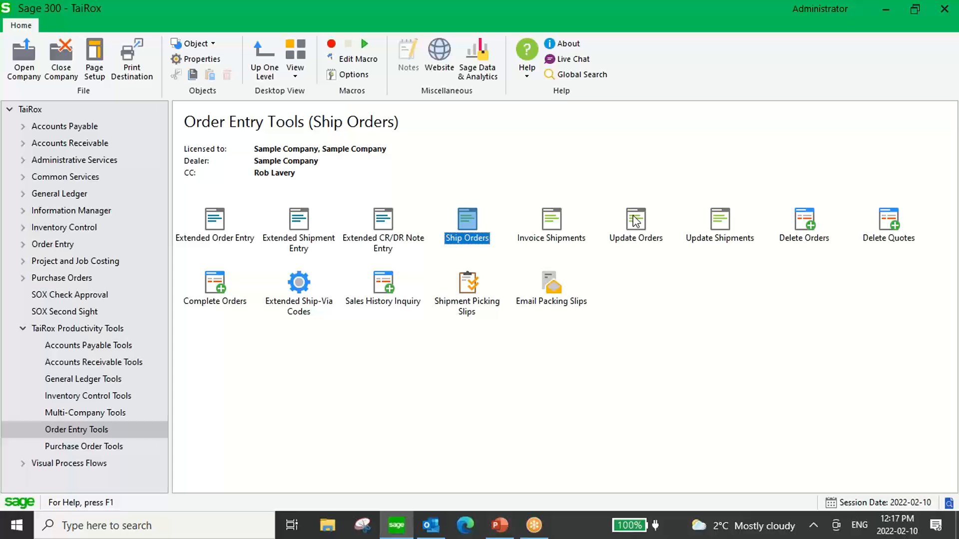
- Display the last order record in Extended Order Entry in a maximized window, and close the screen
{"action": "left_click", "coordinate": [212, 224]}
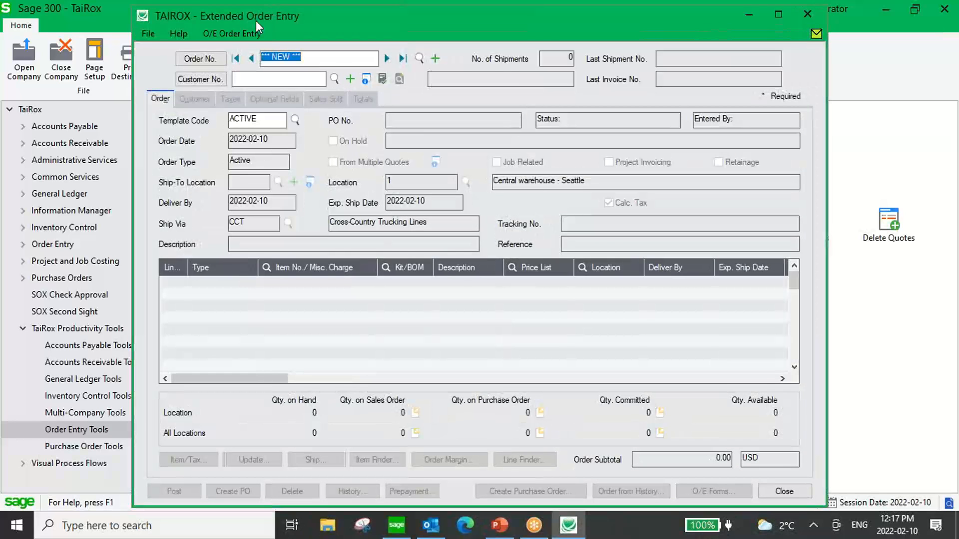
{"action": "double_click", "coordinate": [256, 20]}
{"action": "left_click", "coordinate": [268, 49]}
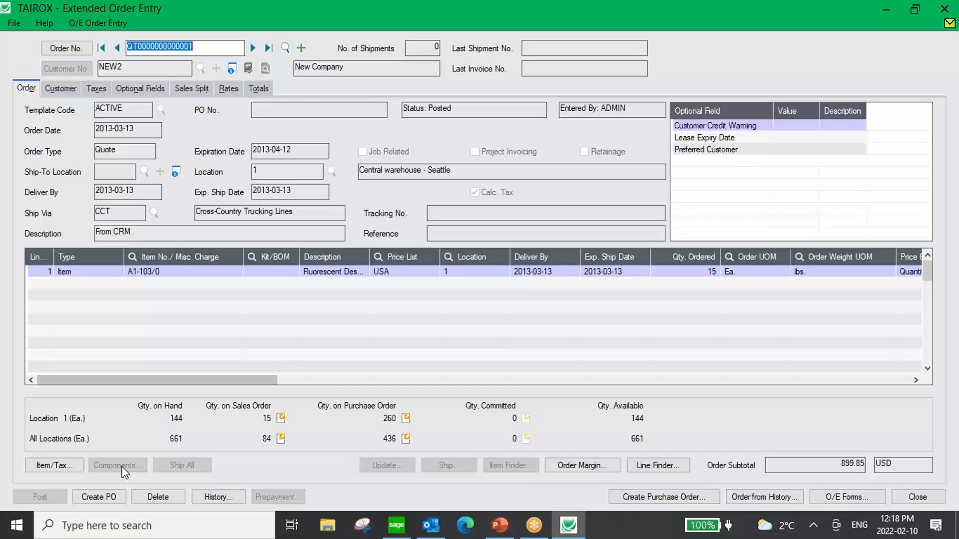
{"action": "double_click", "coordinate": [202, 7]}
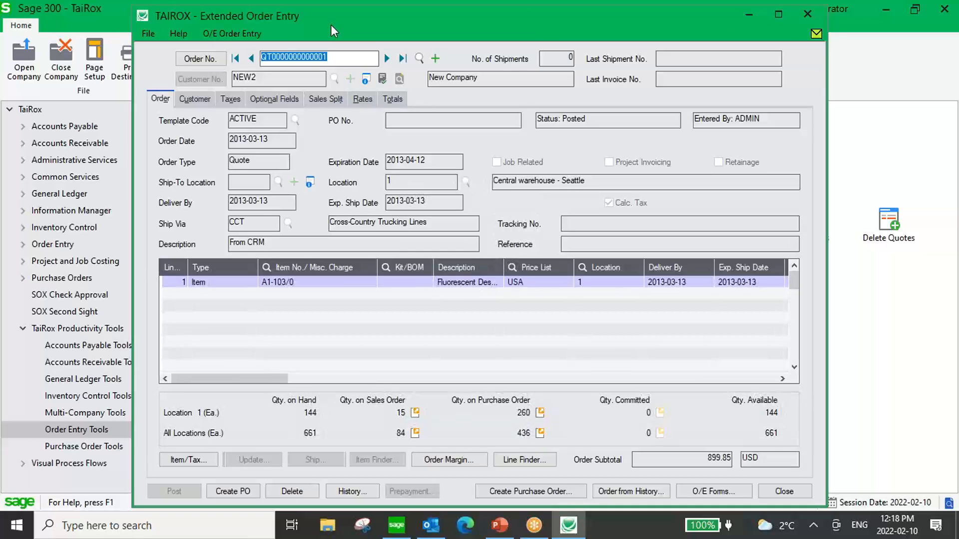
{"action": "left_click_drag", "start_coordinate": [330, 25], "coordinate": [284, 73]}
{"action": "left_click", "coordinate": [761, 63]}
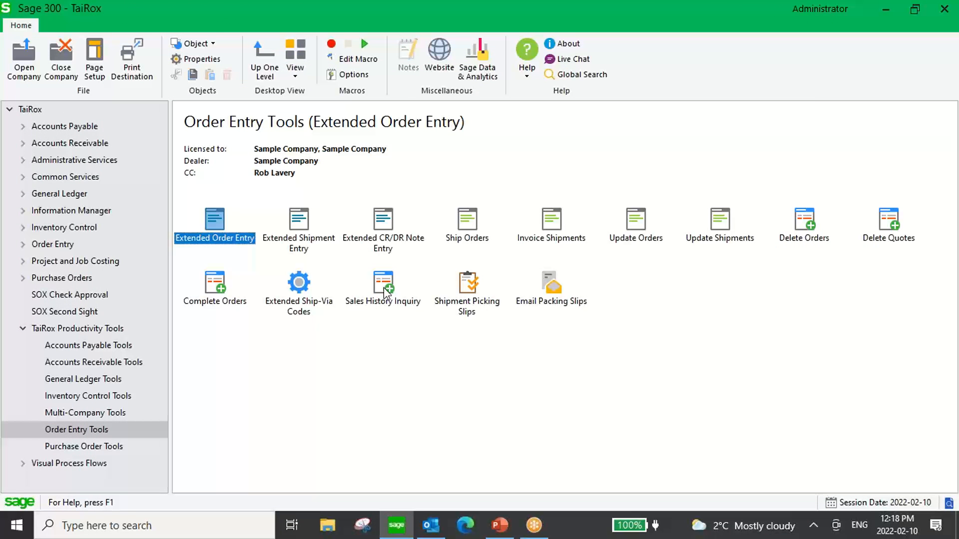
- Load the sales history of item A1-103/0 in Sales History Inquiry, review its columns, and close the inquiry
{"action": "double_click", "coordinate": [384, 287]}
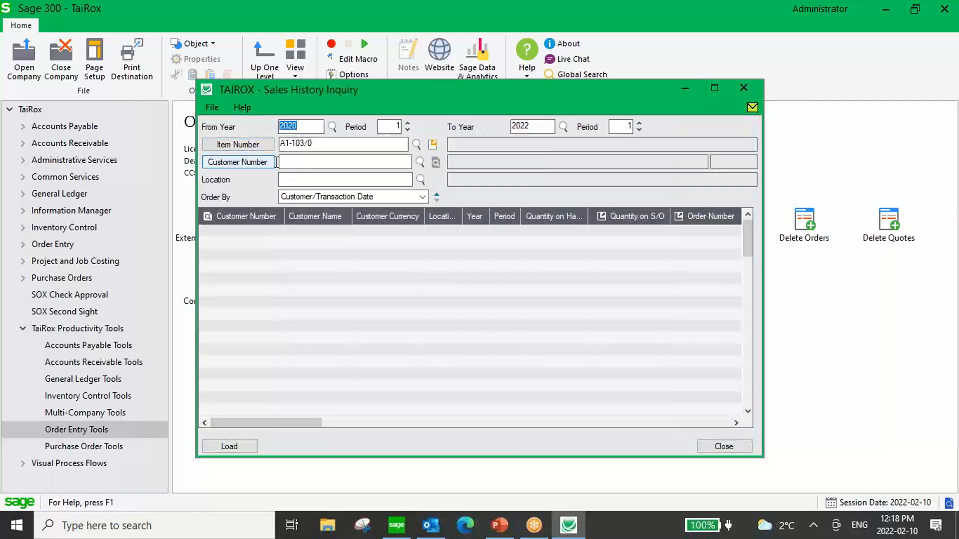
{"action": "left_click", "coordinate": [743, 89]}
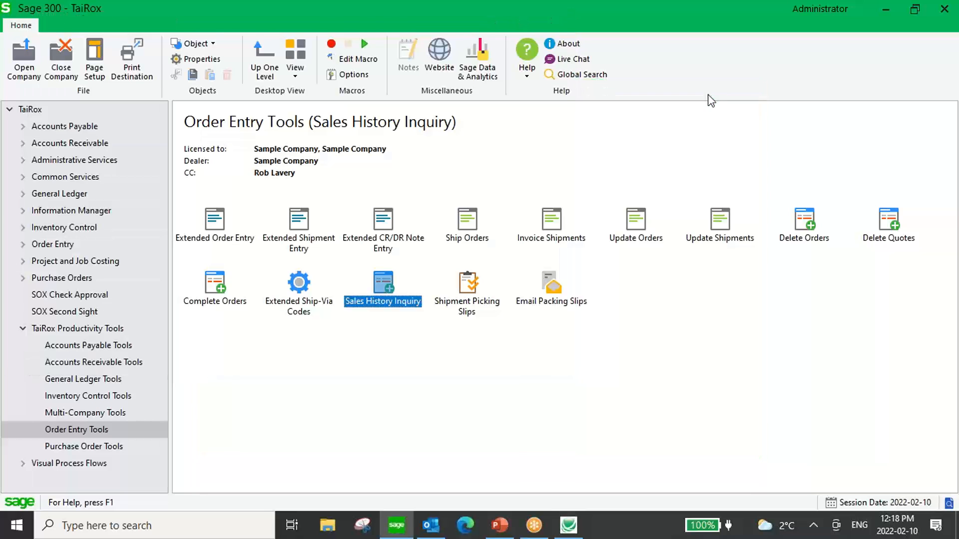
{"action": "left_click", "coordinate": [569, 525]}
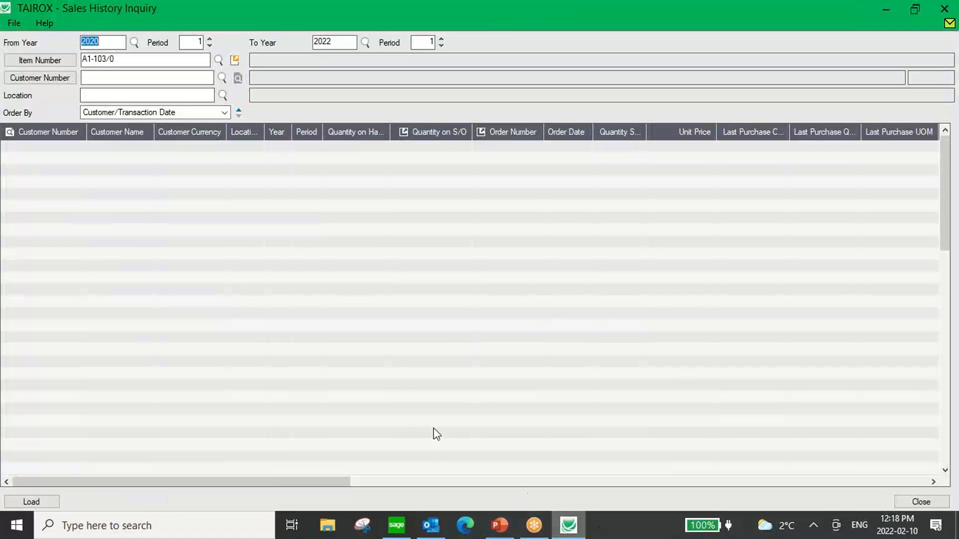
{"action": "left_click", "coordinate": [31, 502]}
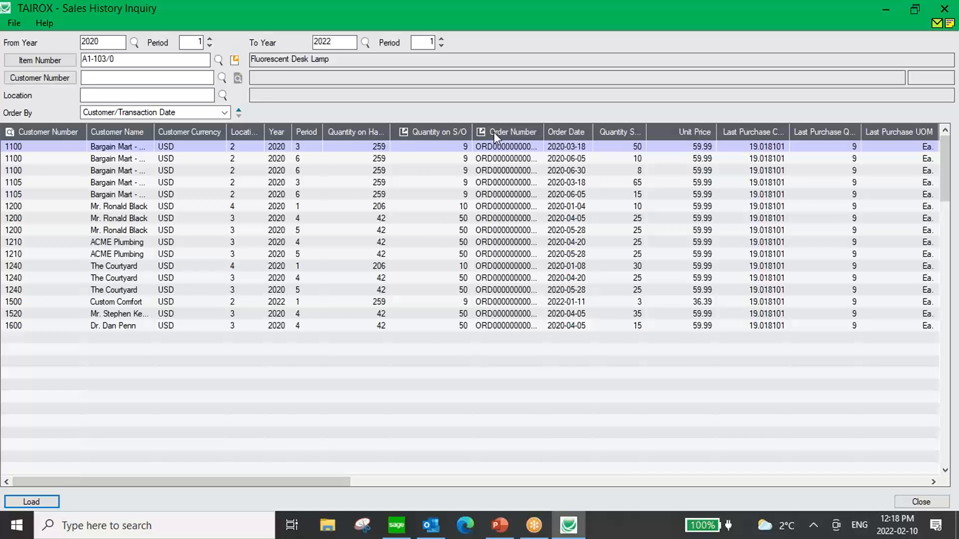
{"action": "left_click_drag", "start_coordinate": [334, 481], "coordinate": [754, 490]}
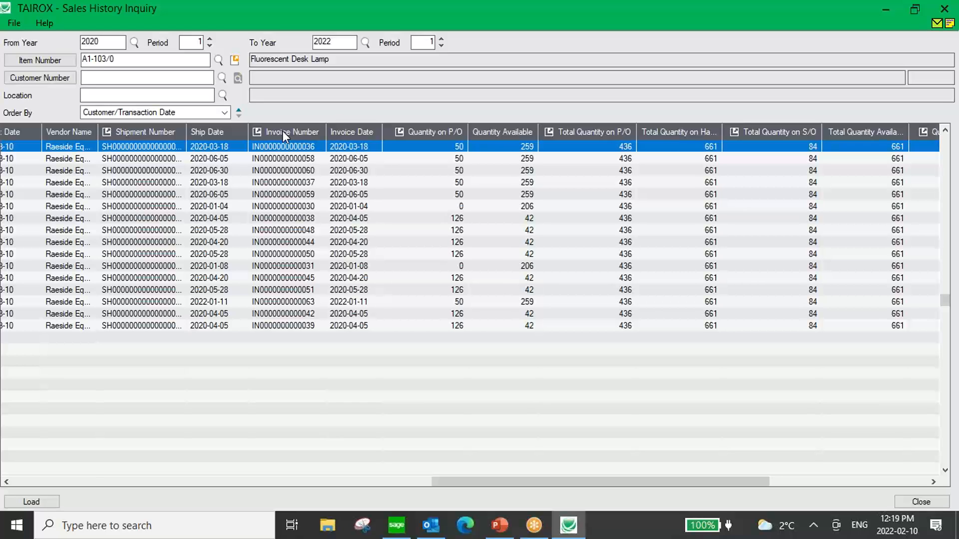
{"action": "double_click", "coordinate": [262, 13]}
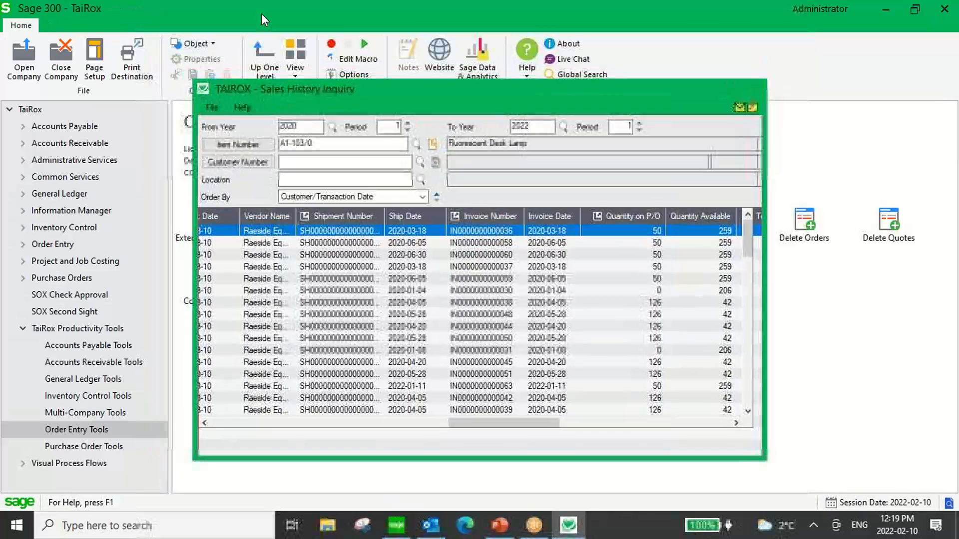
{"action": "left_click", "coordinate": [744, 88]}
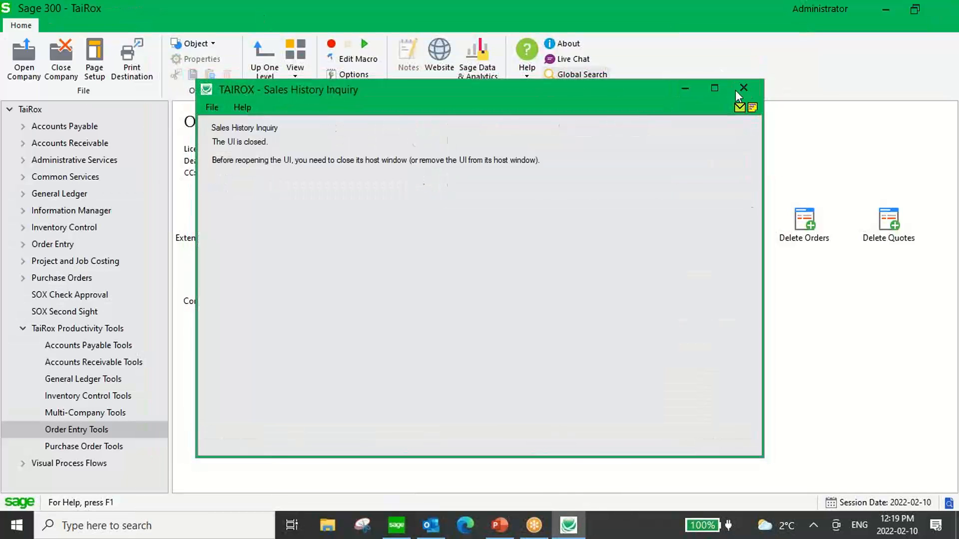
- Display the Purchase Order Tools among the TaiRox Productivity Tools
{"action": "left_click", "coordinate": [97, 445]}
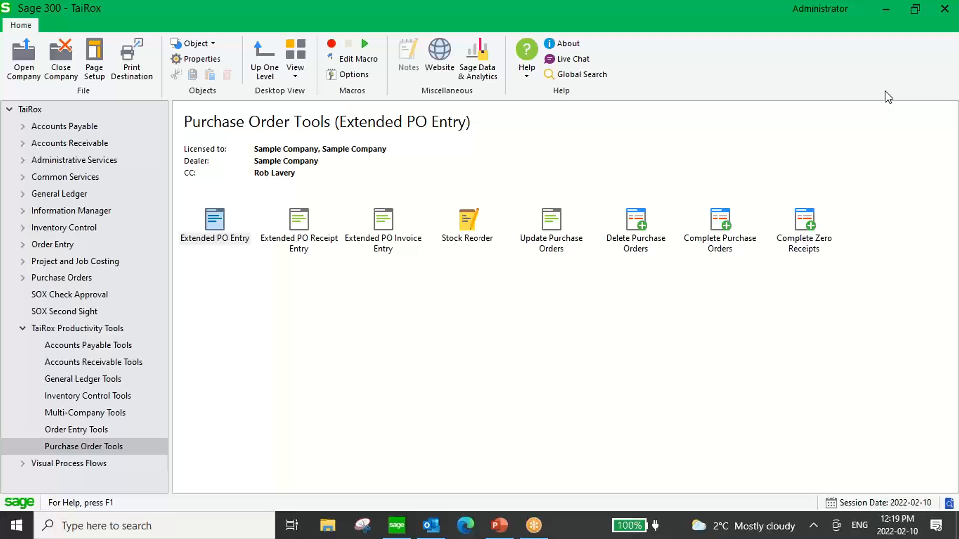
{"action": "left_click", "coordinate": [856, 101]}
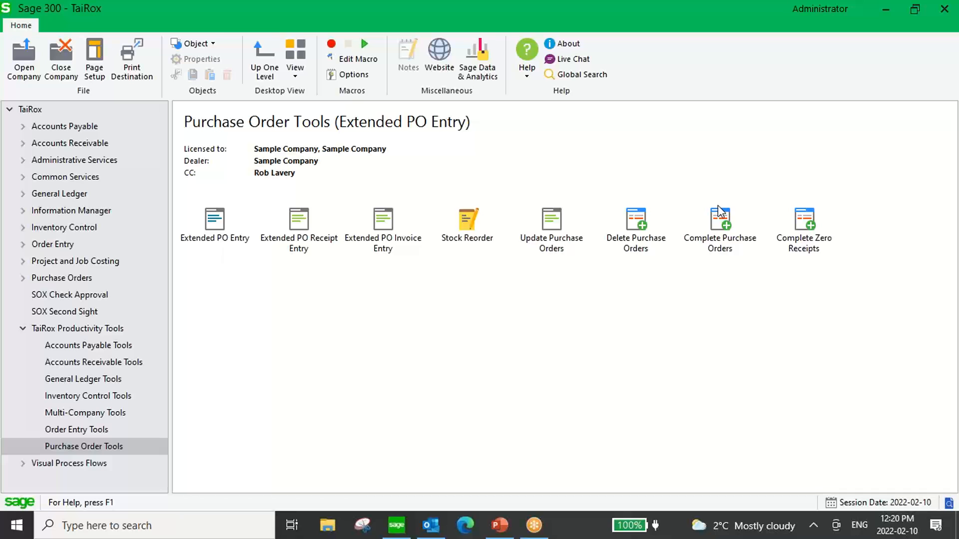
{"action": "left_click", "coordinate": [17, 527]}
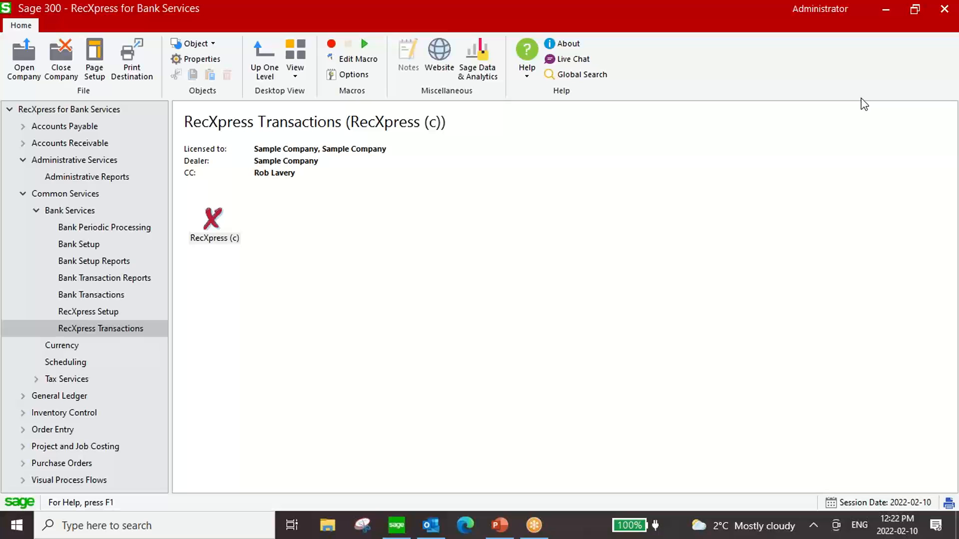
- Open RecXpress for bank code CCB and import the statement file RECXPRESSSAMPLEIMPORT.CSV
{"action": "double_click", "coordinate": [214, 224]}
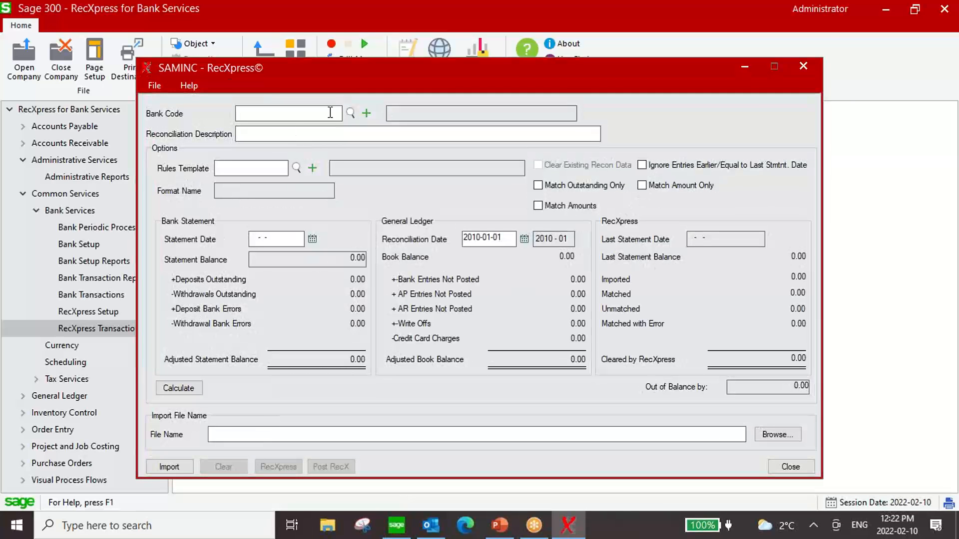
{"action": "left_click", "coordinate": [350, 114]}
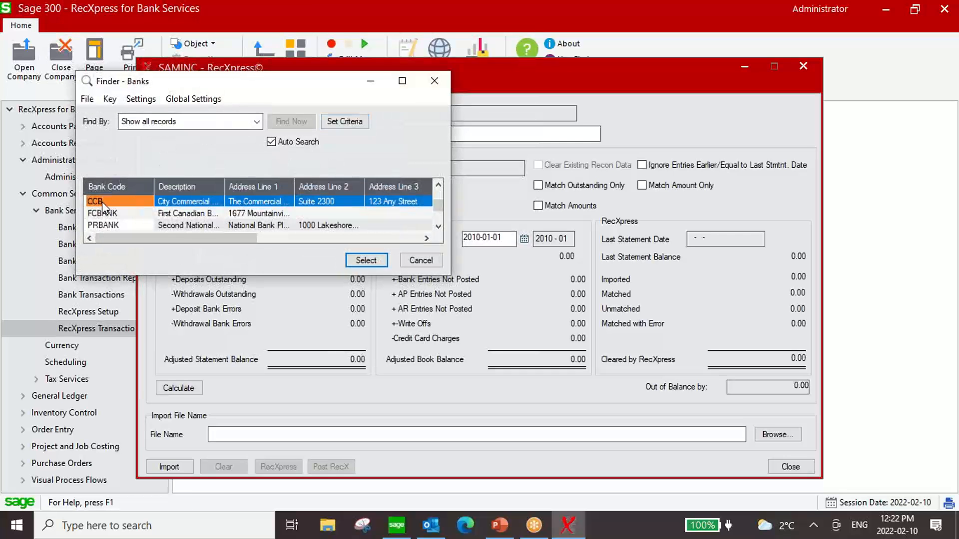
{"action": "double_click", "coordinate": [102, 203]}
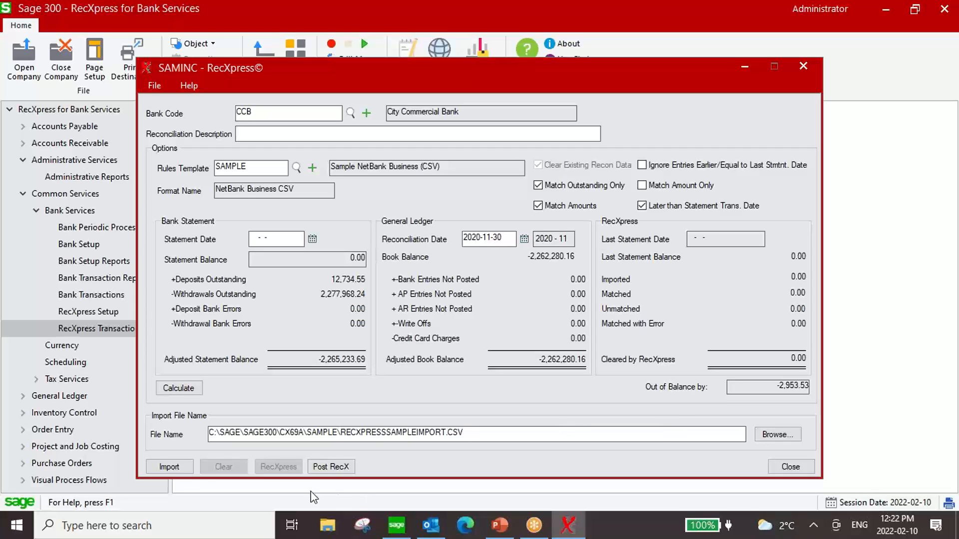
{"action": "left_click", "coordinate": [170, 467]}
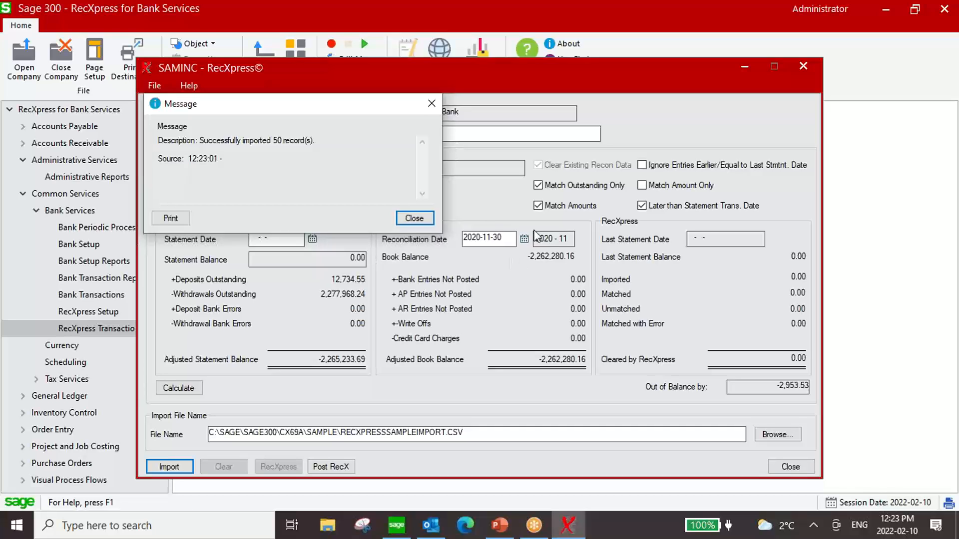
{"action": "left_click", "coordinate": [412, 219]}
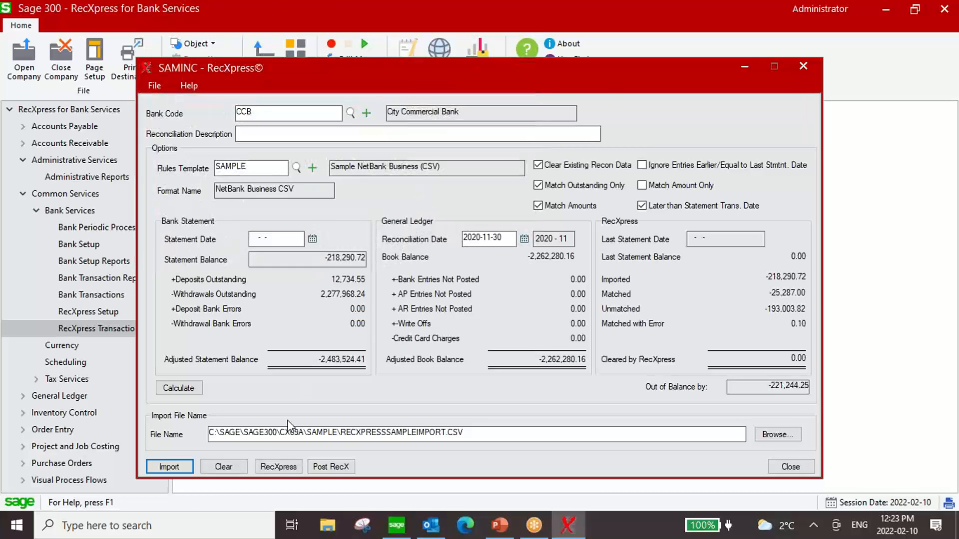
- Open the imported entries in RecXpress with the bank transactions shown, and filter them to Correctly Matched
{"action": "left_click", "coordinate": [278, 468]}
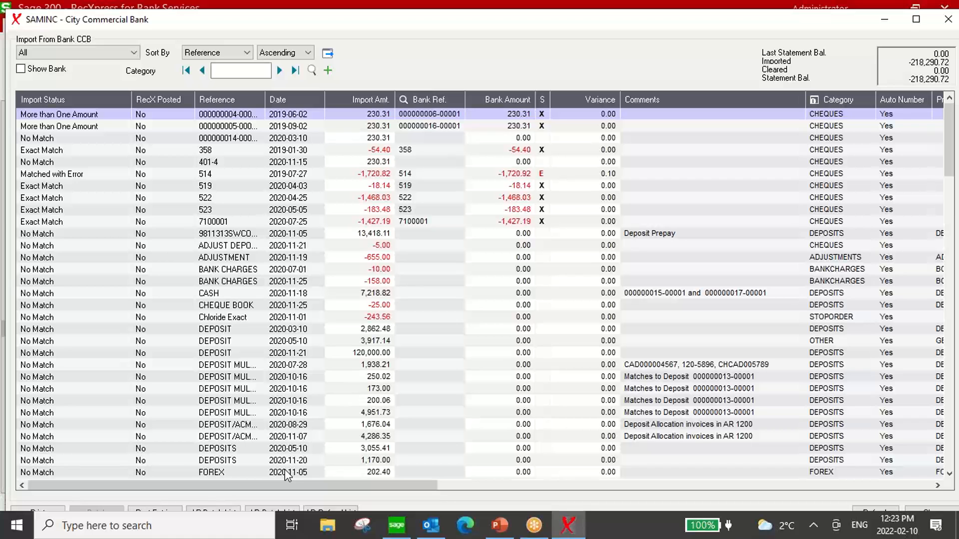
{"action": "left_click", "coordinate": [20, 69]}
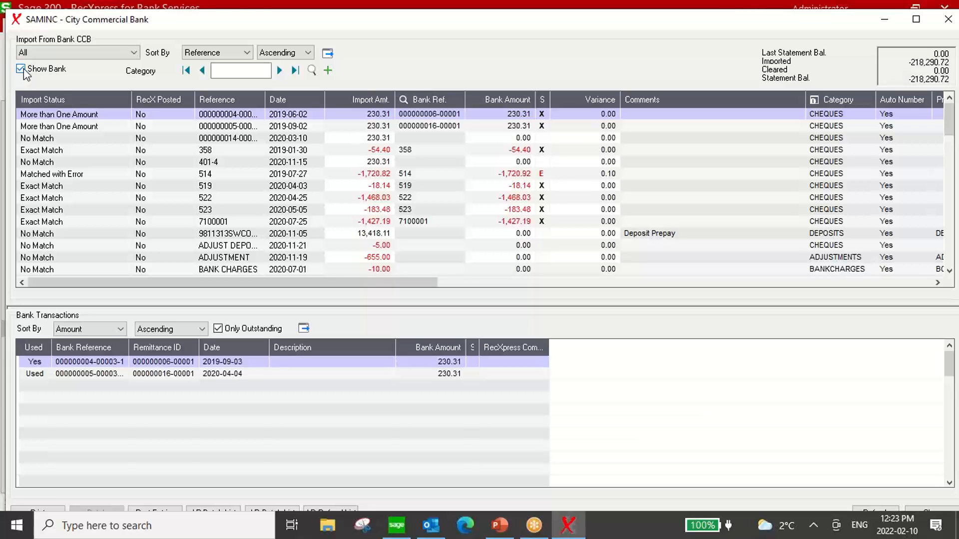
{"action": "left_click", "coordinate": [122, 53]}
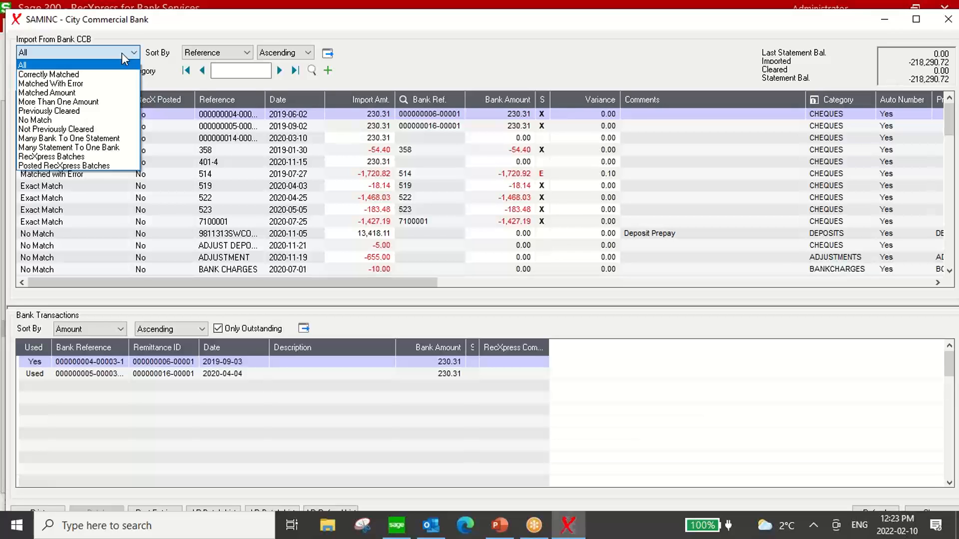
{"action": "left_click", "coordinate": [116, 79]}
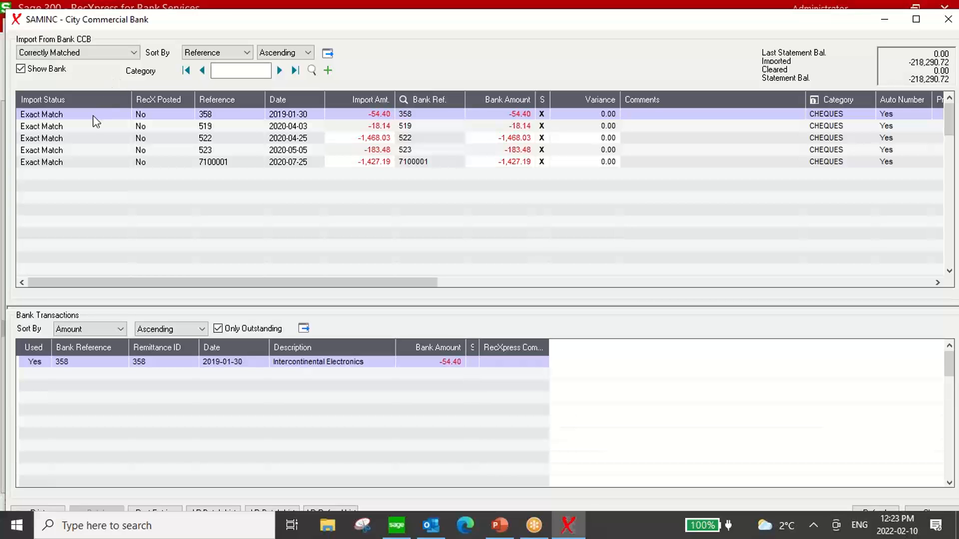
- Unmatch imported entry 519 from its bank transaction by setting Used to No
{"action": "left_click", "coordinate": [72, 129]}
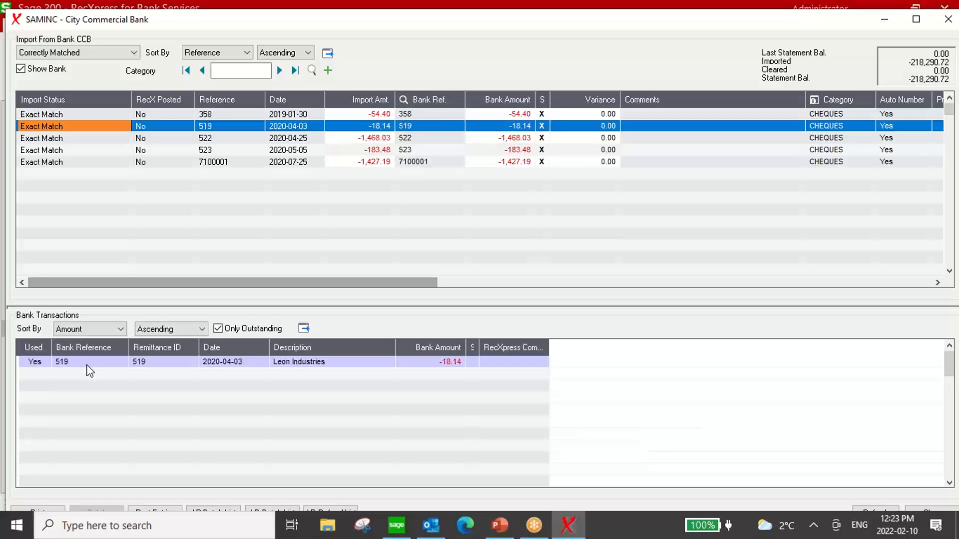
{"action": "left_click", "coordinate": [33, 364]}
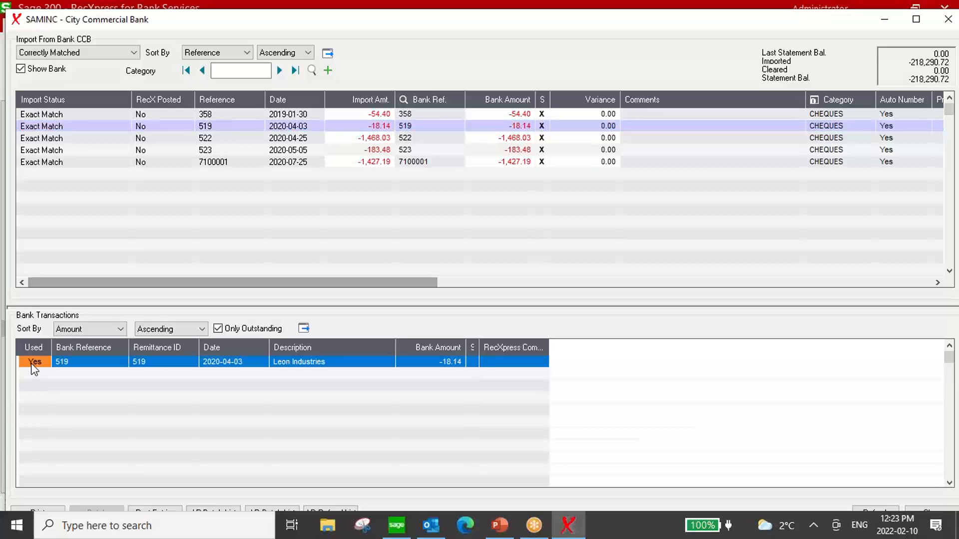
{"action": "left_click", "coordinate": [33, 364]}
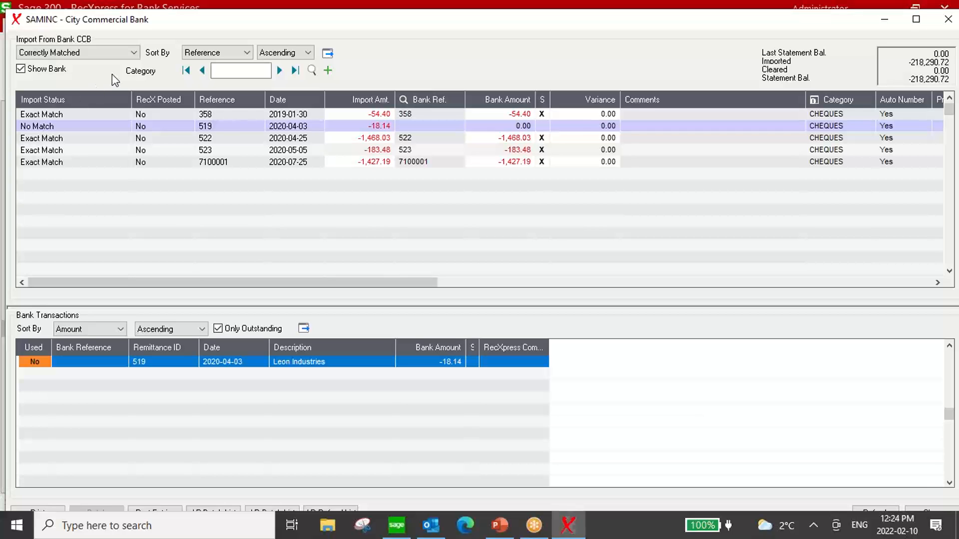
- View the imported entries by status, filtering in turn for Matched With Error, Matched Amount and More Than One Amount
{"action": "left_click", "coordinate": [129, 53]}
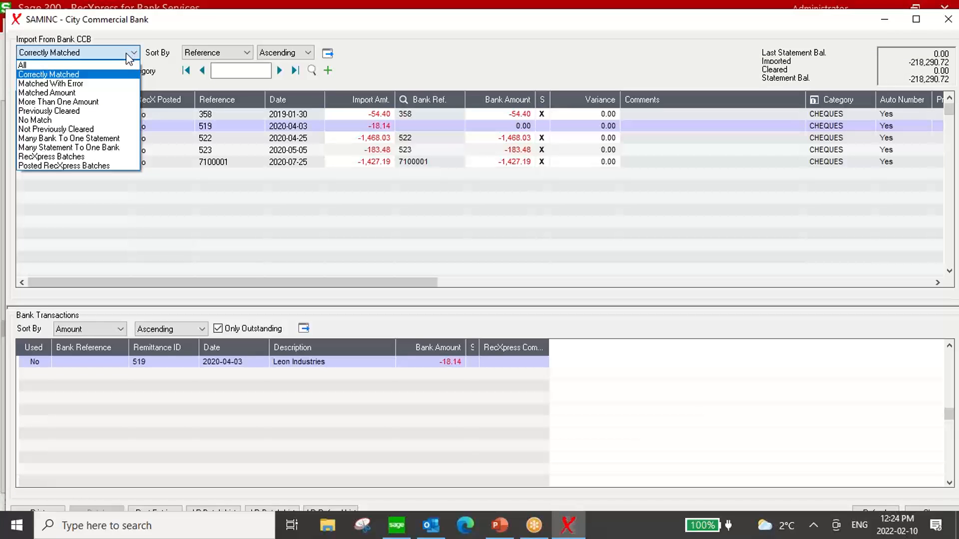
{"action": "left_click", "coordinate": [116, 83]}
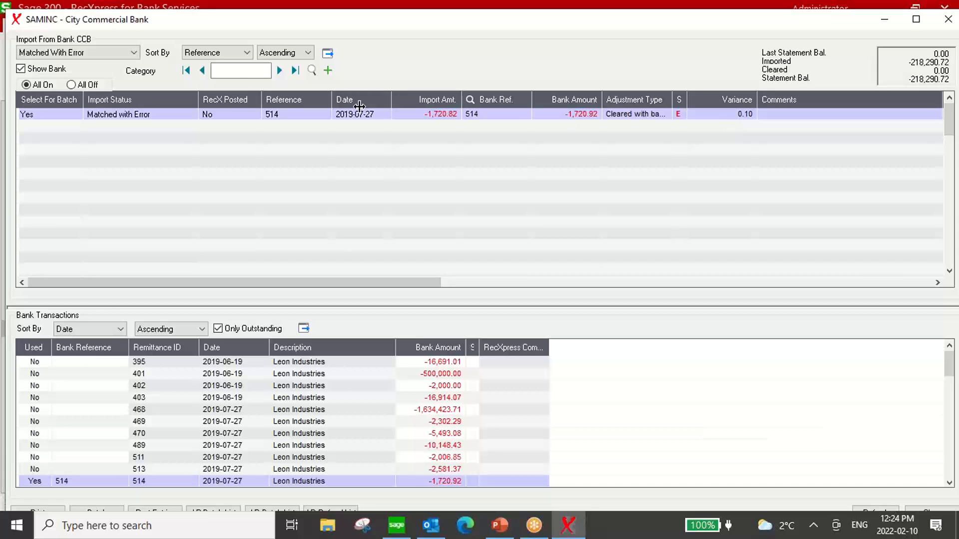
{"action": "left_click", "coordinate": [122, 52]}
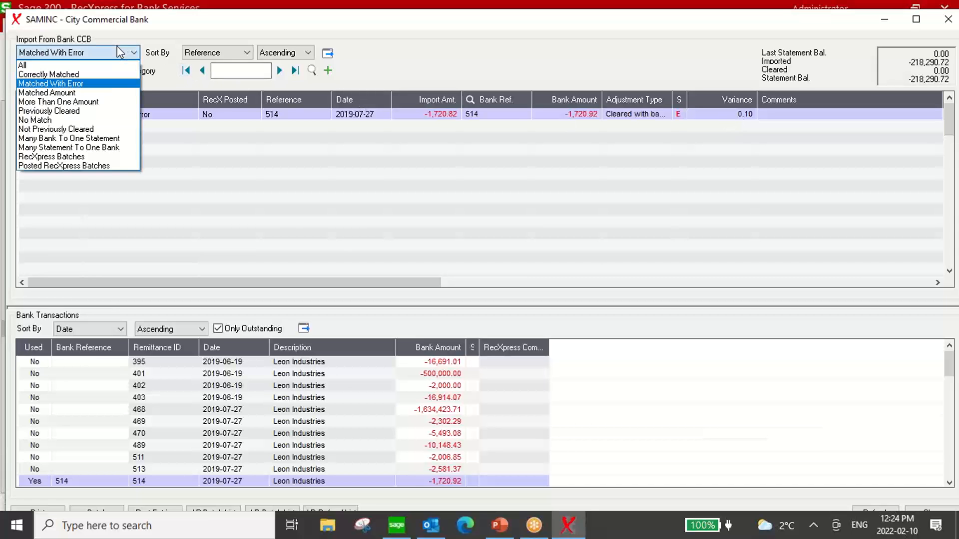
{"action": "left_click", "coordinate": [94, 94]}
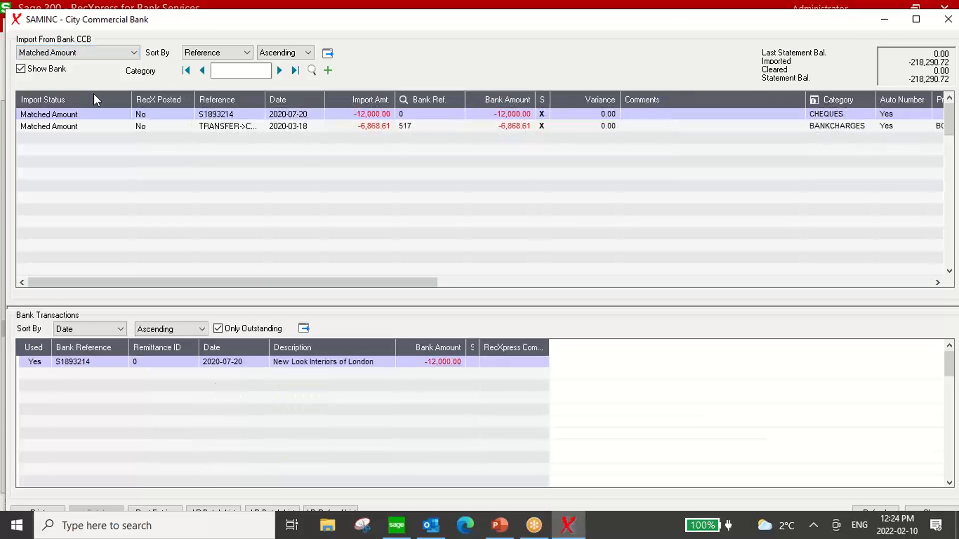
{"action": "left_click", "coordinate": [91, 54]}
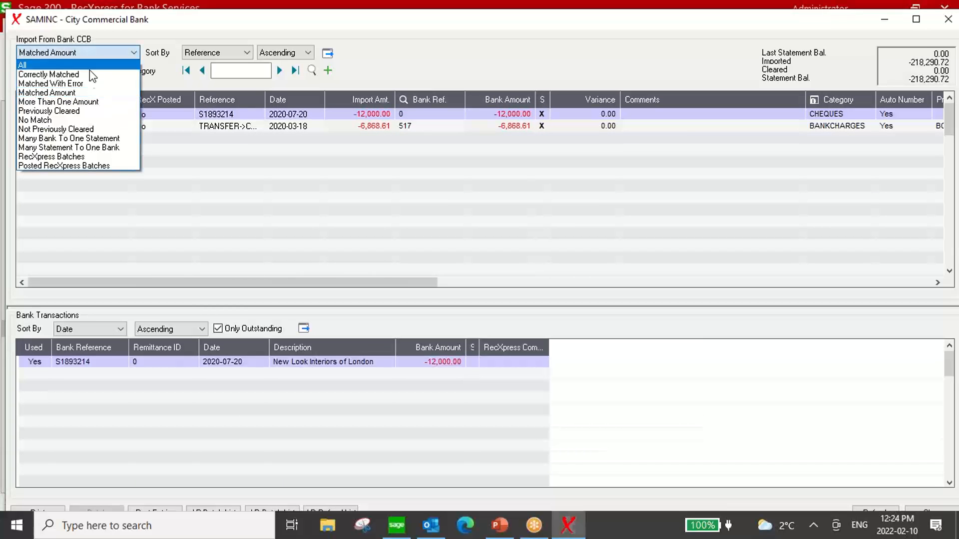
{"action": "left_click", "coordinate": [90, 102]}
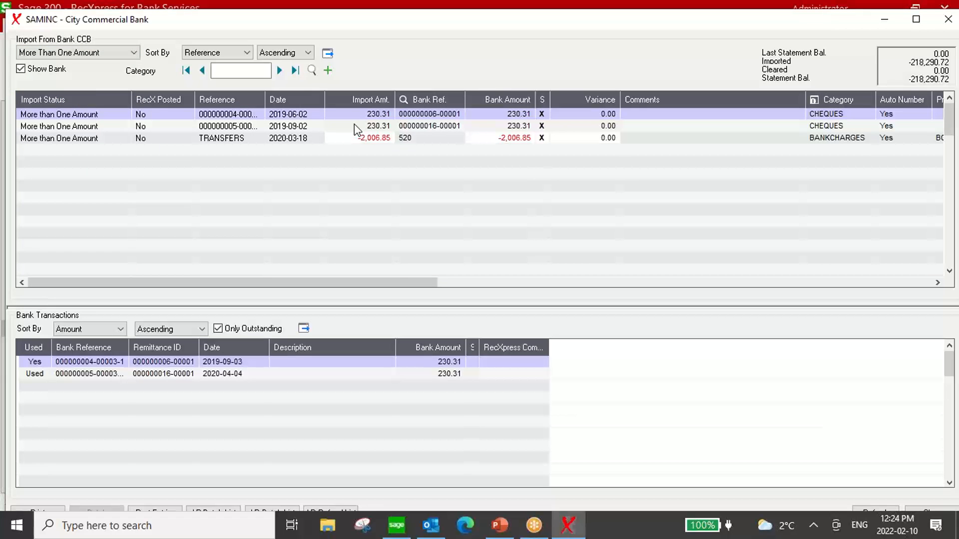
- Filter the imported entries to No Match
{"action": "left_click", "coordinate": [120, 55]}
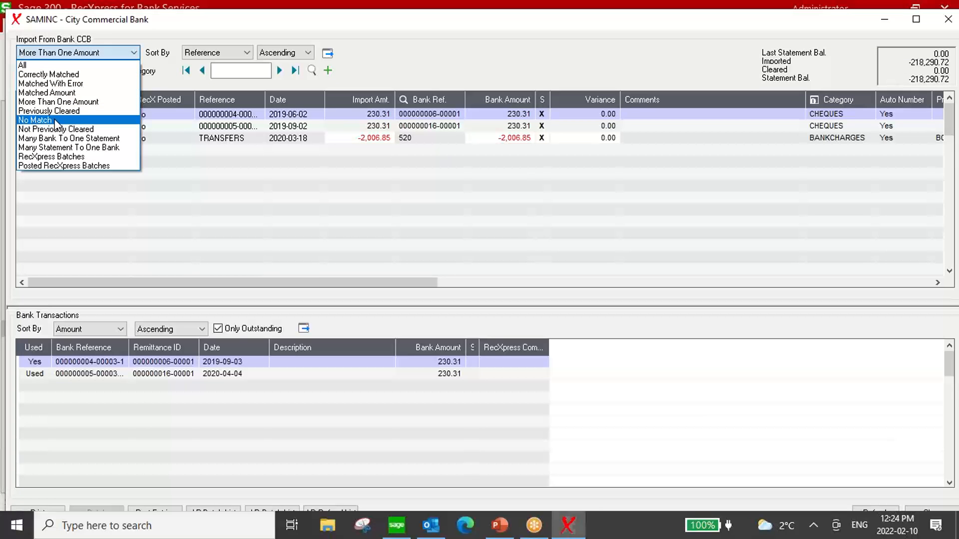
{"action": "left_click", "coordinate": [35, 120]}
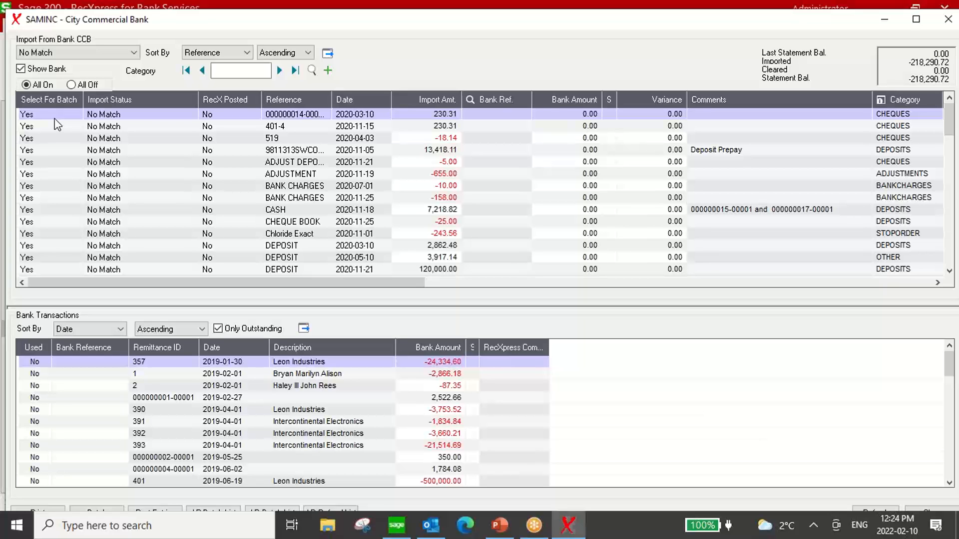
{"action": "left_click", "coordinate": [134, 53]}
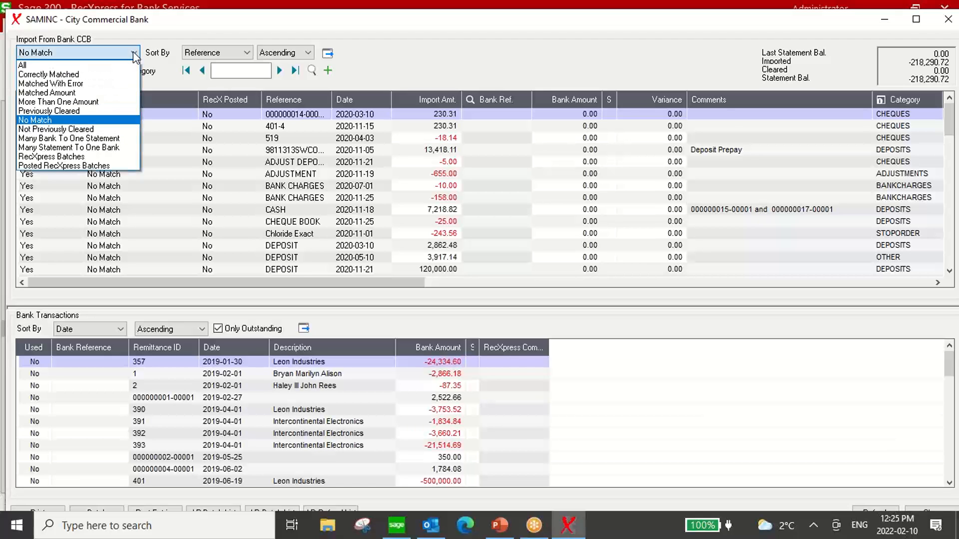
{"action": "left_click", "coordinate": [116, 124]}
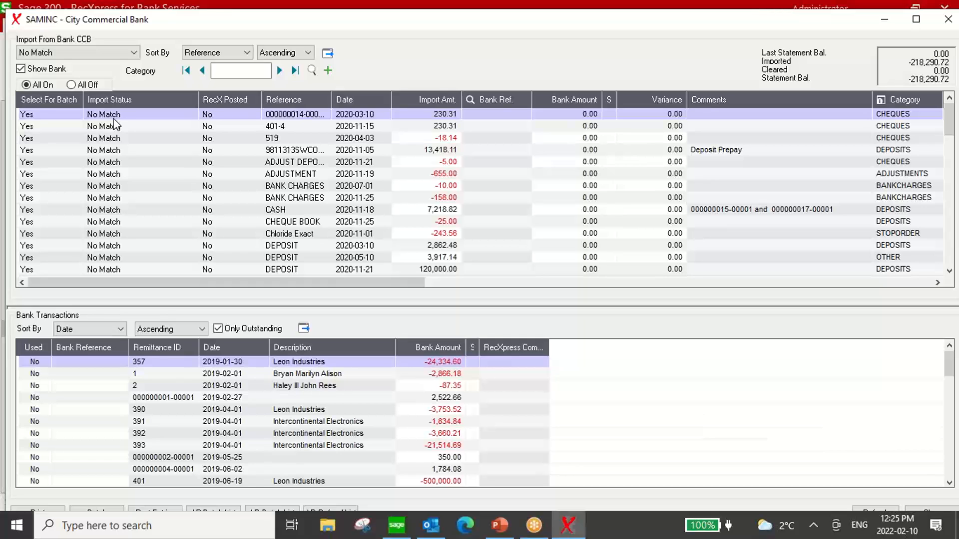
- View the available sort fields and sort orders for the imported entries, leaving Reference and Ascending selected
{"action": "left_click", "coordinate": [234, 52]}
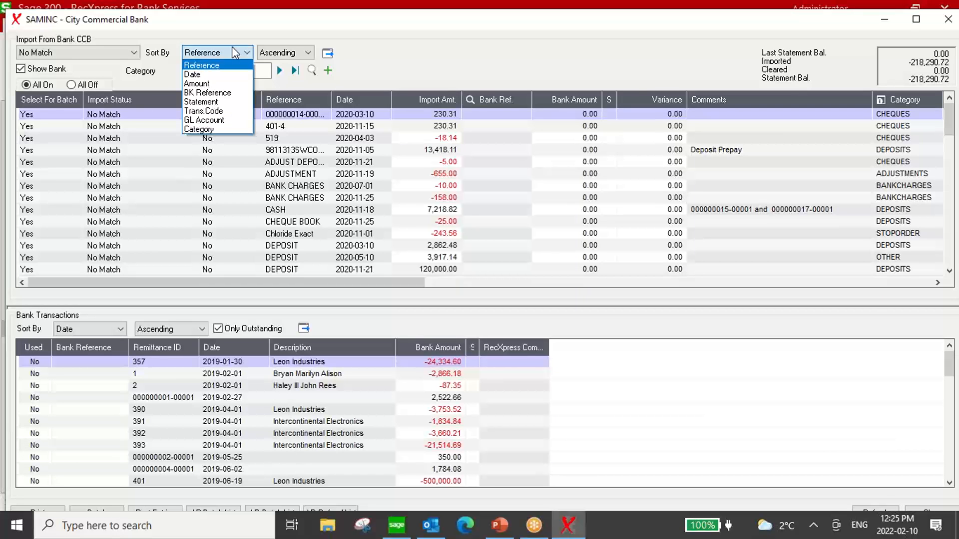
{"action": "left_click", "coordinate": [232, 50]}
{"action": "left_click", "coordinate": [277, 53]}
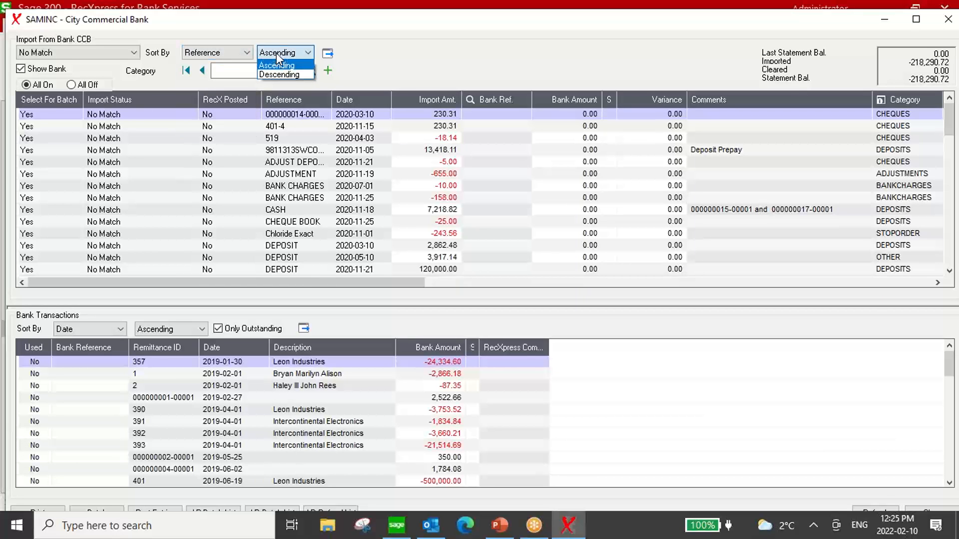
{"action": "left_click", "coordinate": [277, 53]}
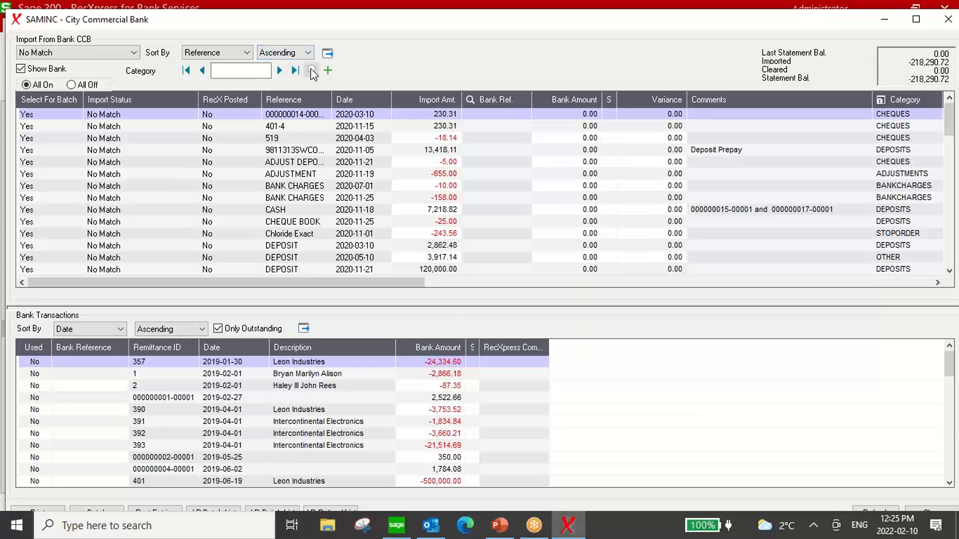
- Filter the unmatched imported entries to the DEPOSITS category and select the 2020-07-28 deposit entry of 1,938.21
{"action": "left_click", "coordinate": [312, 70]}
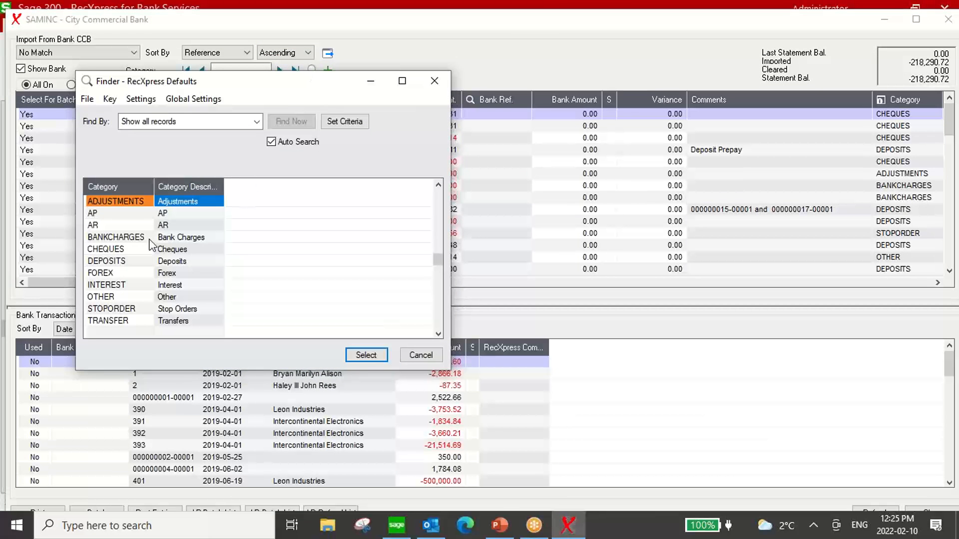
{"action": "double_click", "coordinate": [100, 262]}
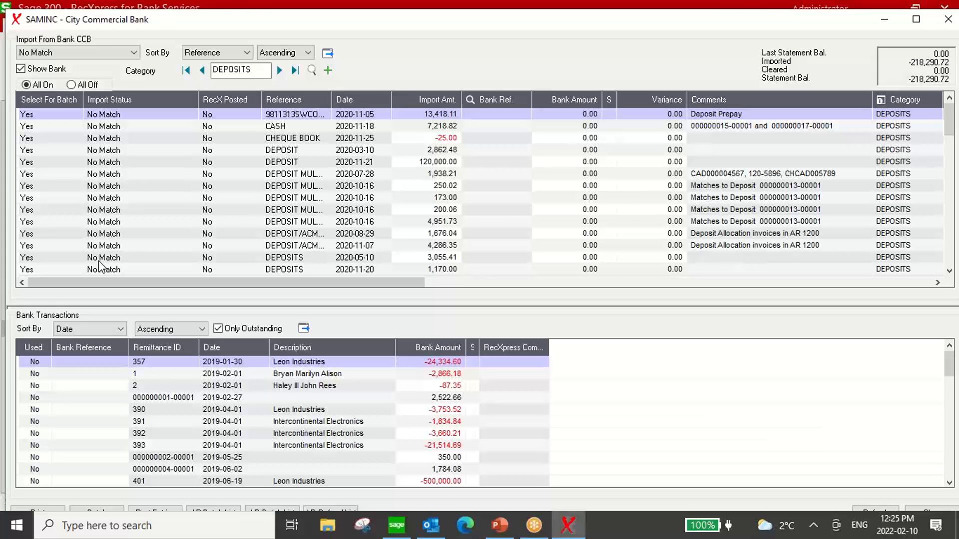
{"action": "left_click", "coordinate": [754, 177]}
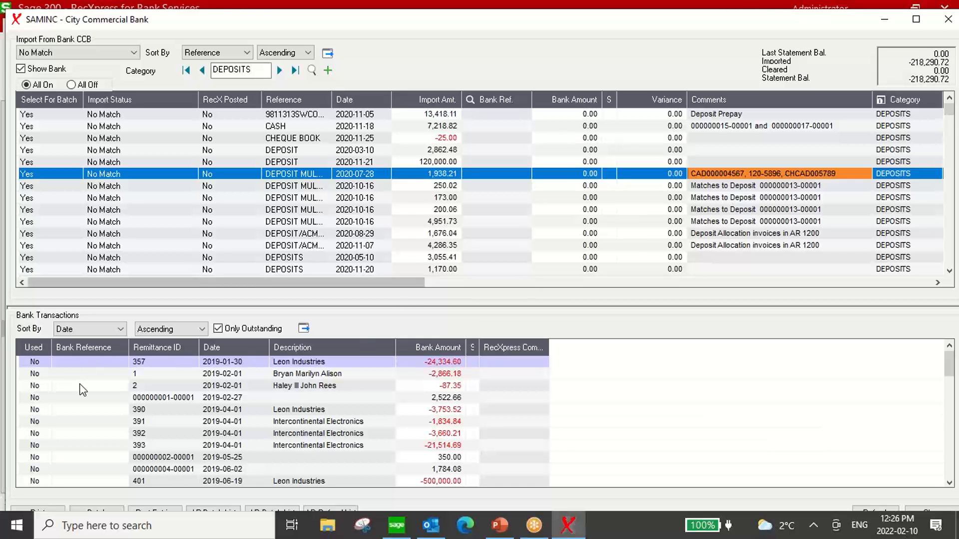
- Sort the bank transactions by Date in Descending order and reload the list
{"action": "left_click", "coordinate": [116, 331]}
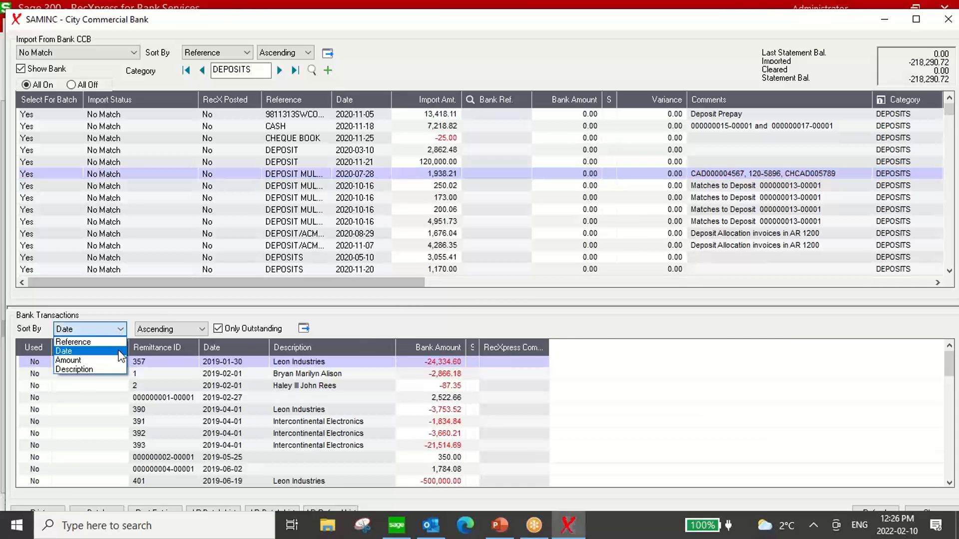
{"action": "left_click", "coordinate": [75, 351]}
{"action": "left_click", "coordinate": [156, 329]}
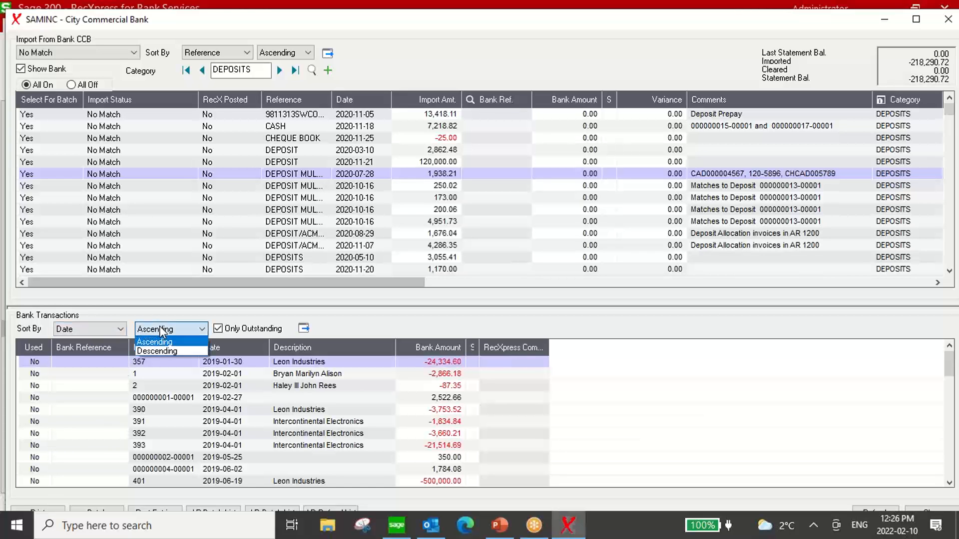
{"action": "left_click", "coordinate": [161, 350]}
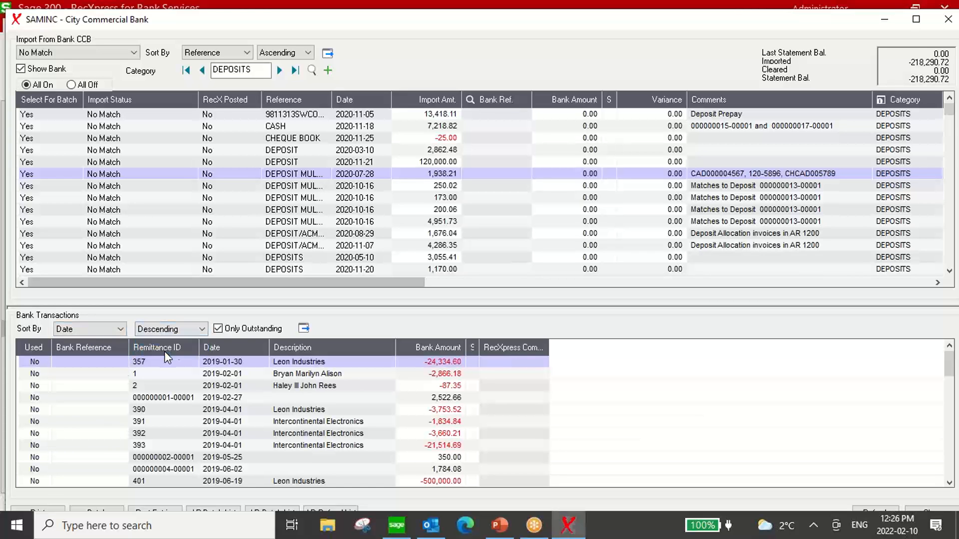
{"action": "left_click", "coordinate": [303, 328]}
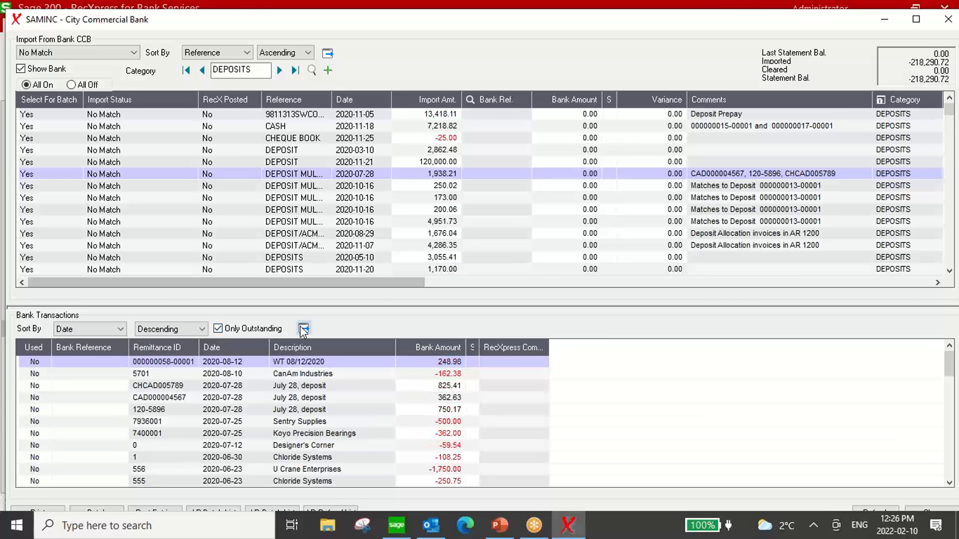
- Match the selected deposit to bank transactions CAD000004567, 120-5896 and CHCAD005789 by setting Used to Yes for each
{"action": "left_click", "coordinate": [175, 398]}
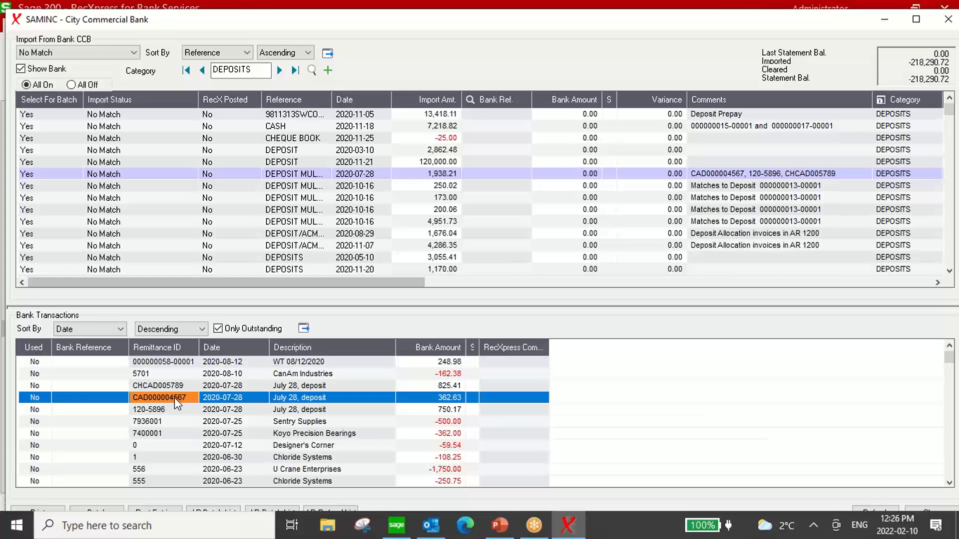
{"action": "left_click", "coordinate": [31, 399]}
{"action": "left_click", "coordinate": [30, 399]}
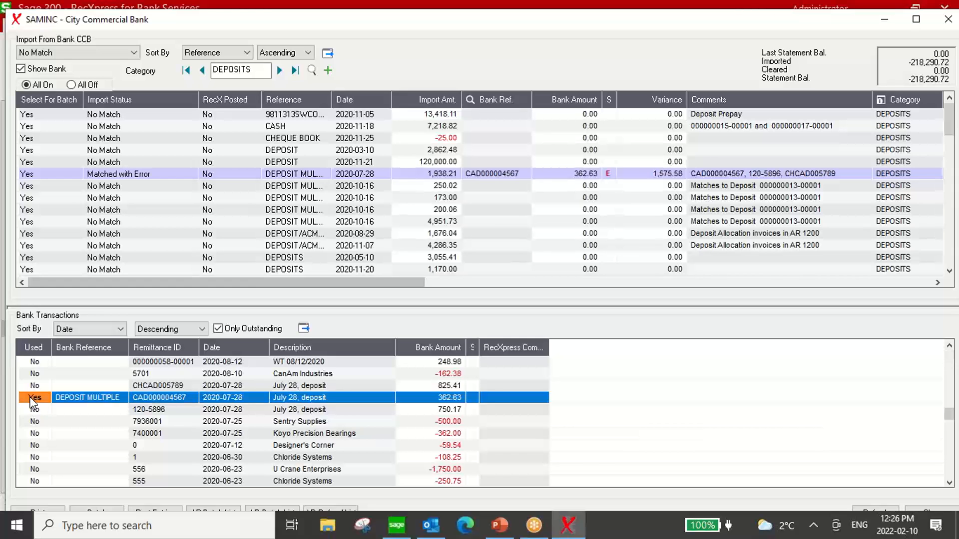
{"action": "left_click", "coordinate": [145, 411]}
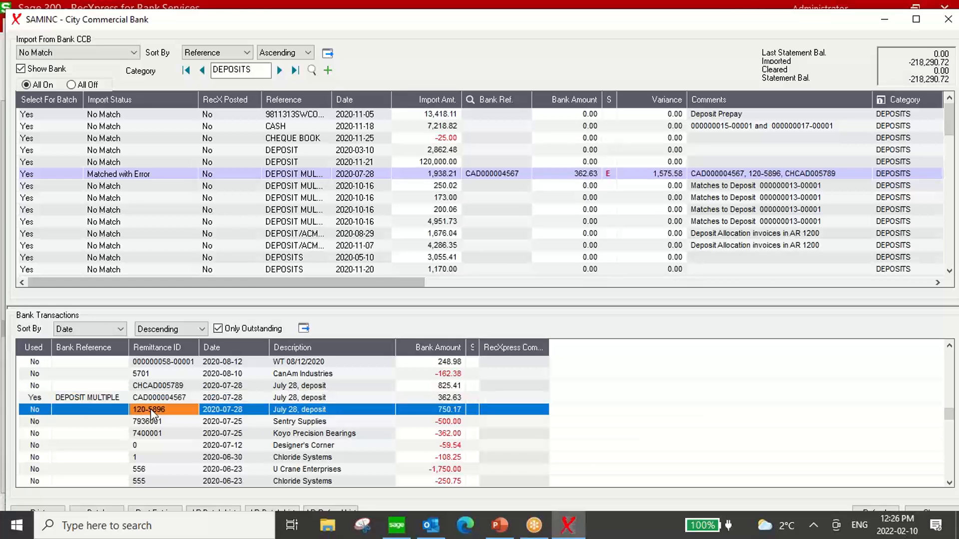
{"action": "left_click", "coordinate": [43, 409]}
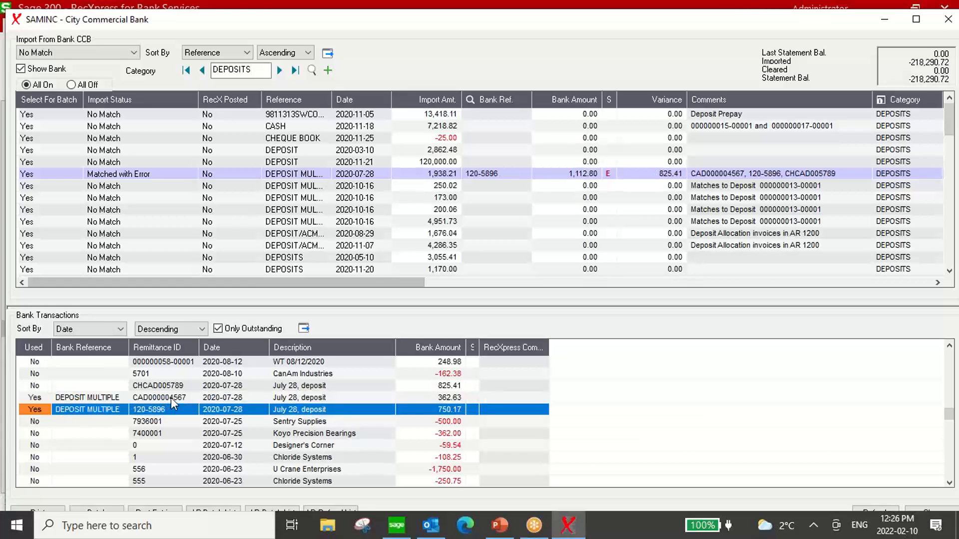
{"action": "left_click", "coordinate": [175, 385]}
{"action": "left_click", "coordinate": [40, 386]}
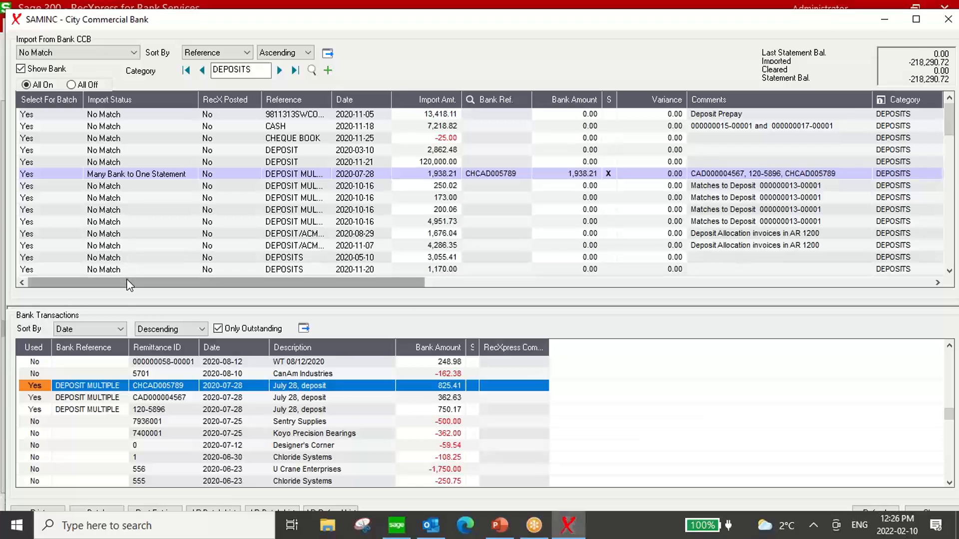
- Open the RecXpress rules for the DEPOSITS category from the imported entry's Category column and maximize the rules window
{"action": "left_click_drag", "start_coordinate": [159, 283], "coordinate": [415, 277]}
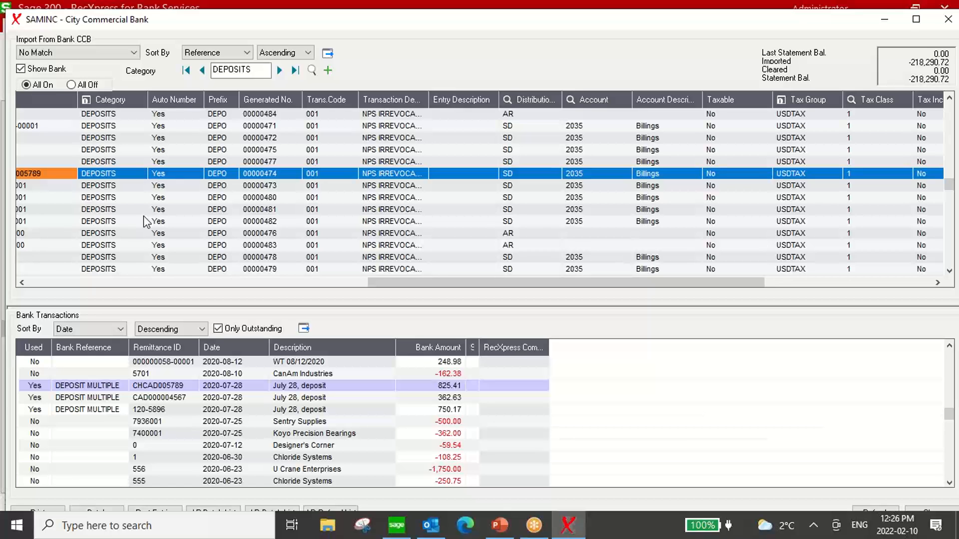
{"action": "left_click", "coordinate": [121, 102]}
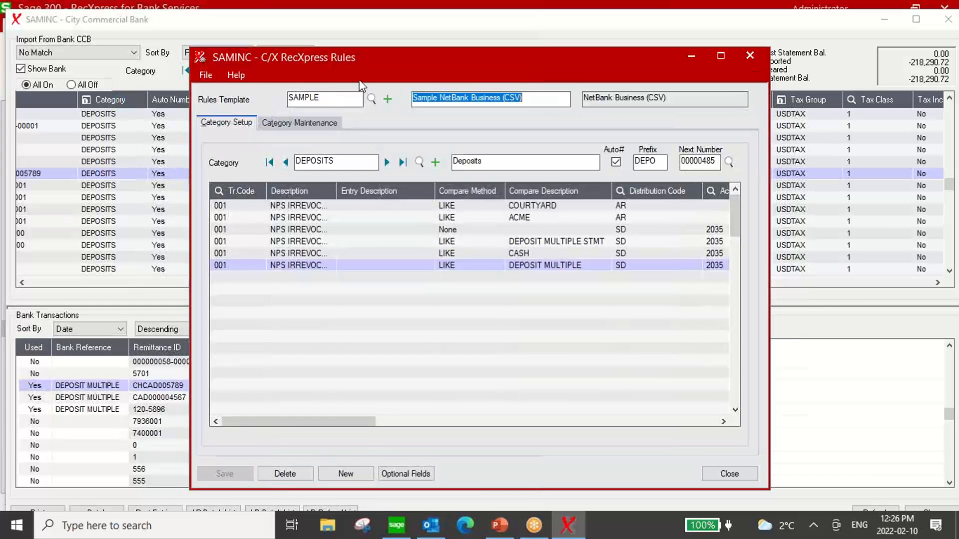
{"action": "left_click_drag", "start_coordinate": [360, 60], "coordinate": [233, 50]}
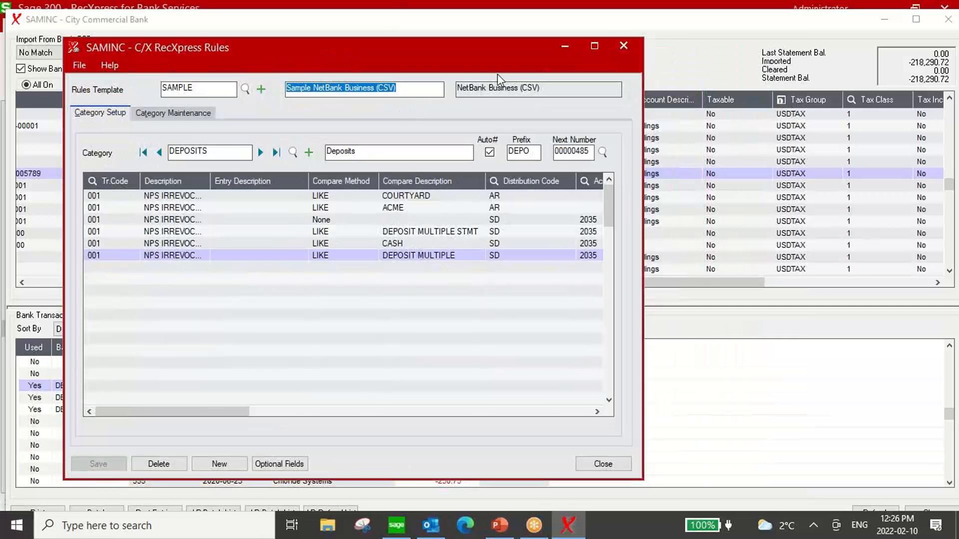
{"action": "left_click", "coordinate": [594, 45]}
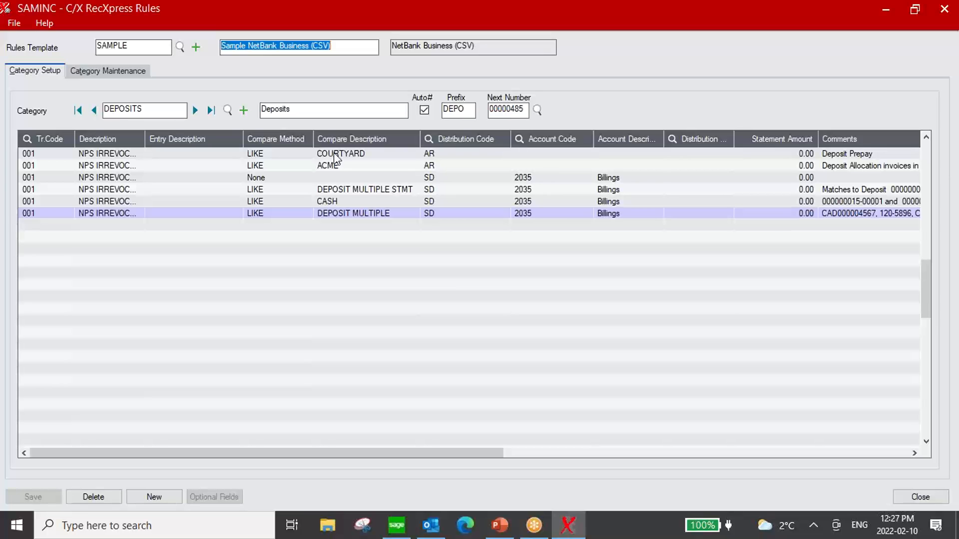
- Review the ACME rule's compare method options and distribution code, keeping LIKE, and check the account code of the rule below
{"action": "left_click", "coordinate": [335, 165]}
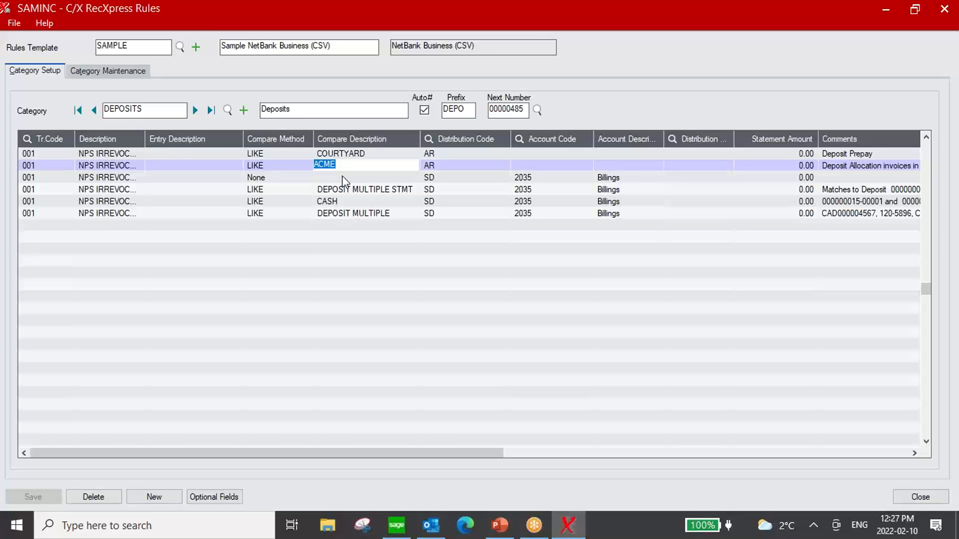
{"action": "left_click", "coordinate": [306, 163]}
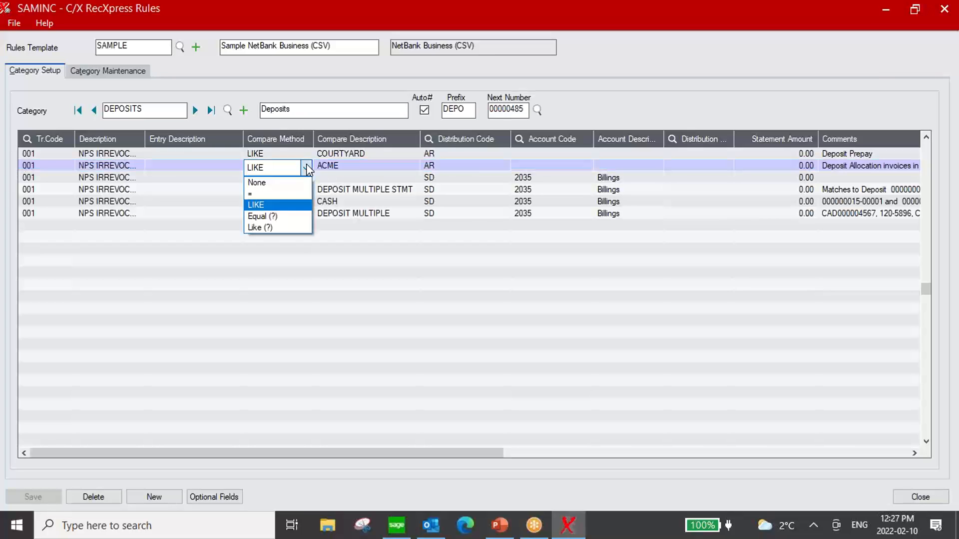
{"action": "left_click", "coordinate": [284, 205]}
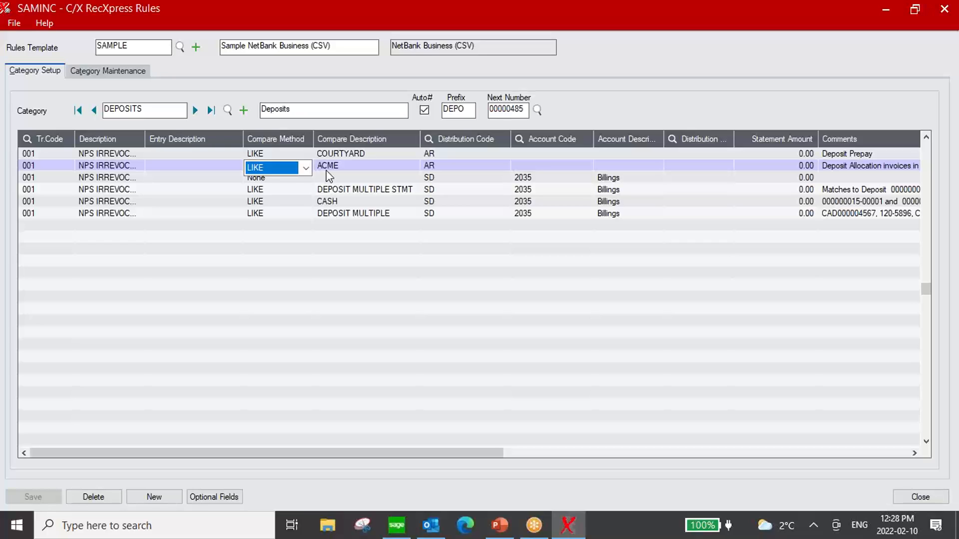
{"action": "left_click", "coordinate": [445, 166]}
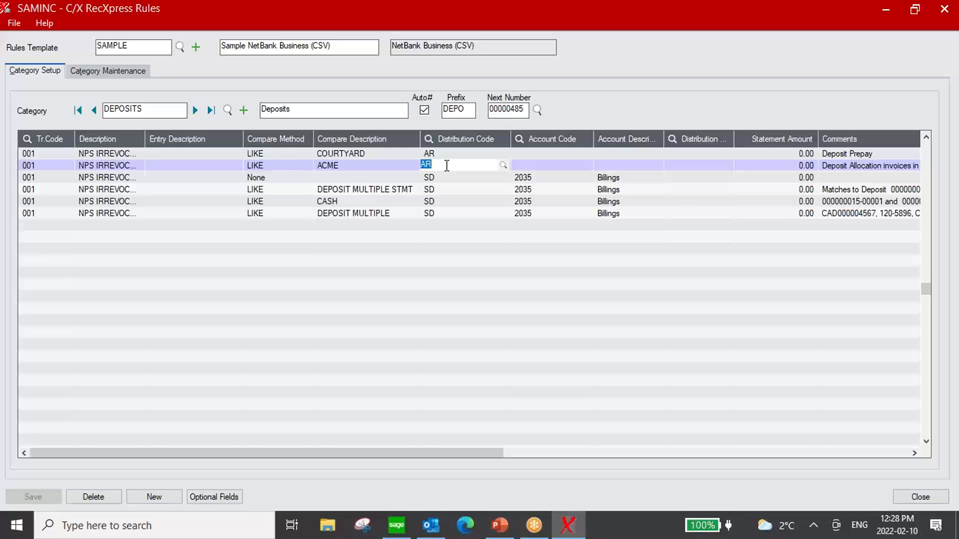
{"action": "left_click", "coordinate": [545, 178]}
- Review the COURTYARD rule's entry type, customer and auto allocate options, keeping Accounts Receivable and No (Prepay)
{"action": "left_click_drag", "start_coordinate": [492, 455], "coordinate": [711, 446]}
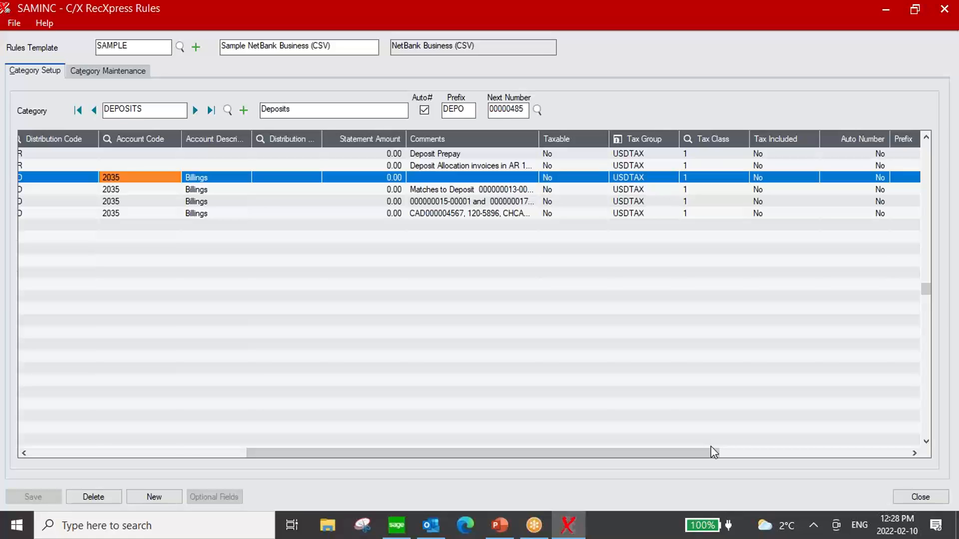
{"action": "left_click_drag", "start_coordinate": [687, 458], "coordinate": [919, 471]}
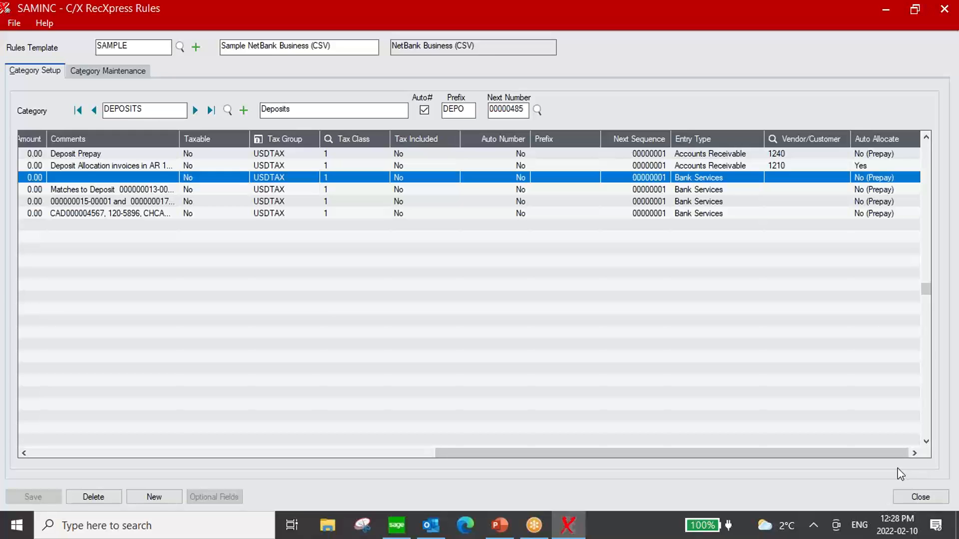
{"action": "left_click", "coordinate": [761, 155]}
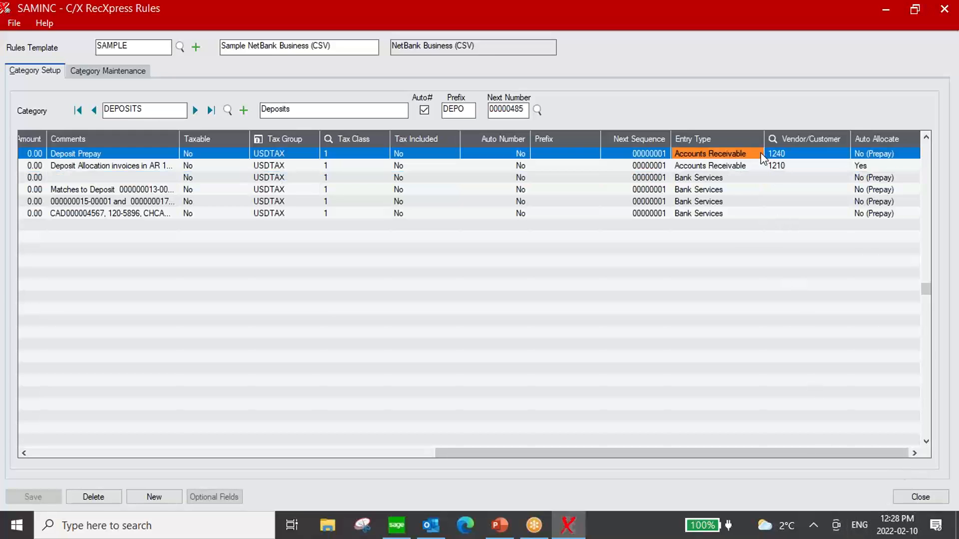
{"action": "left_click", "coordinate": [757, 154]}
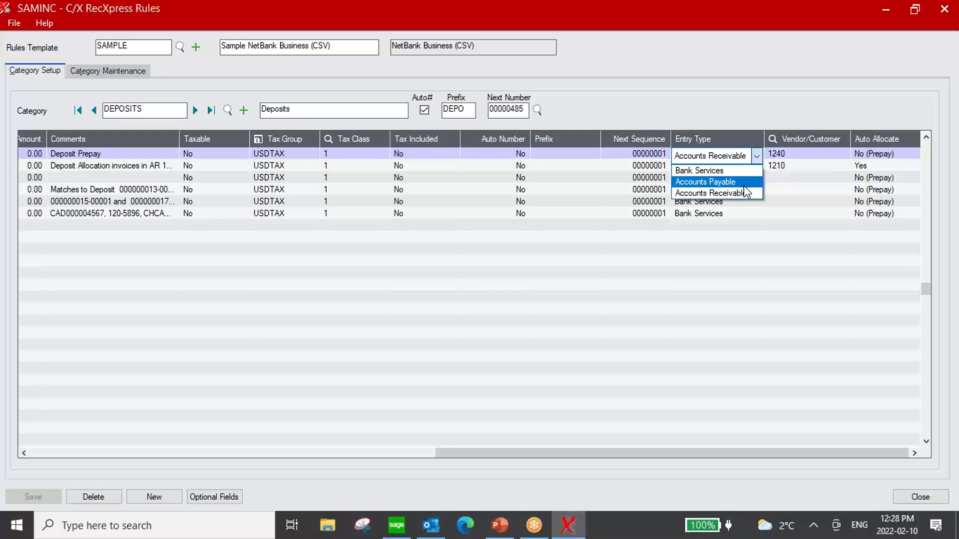
{"action": "left_click", "coordinate": [740, 154]}
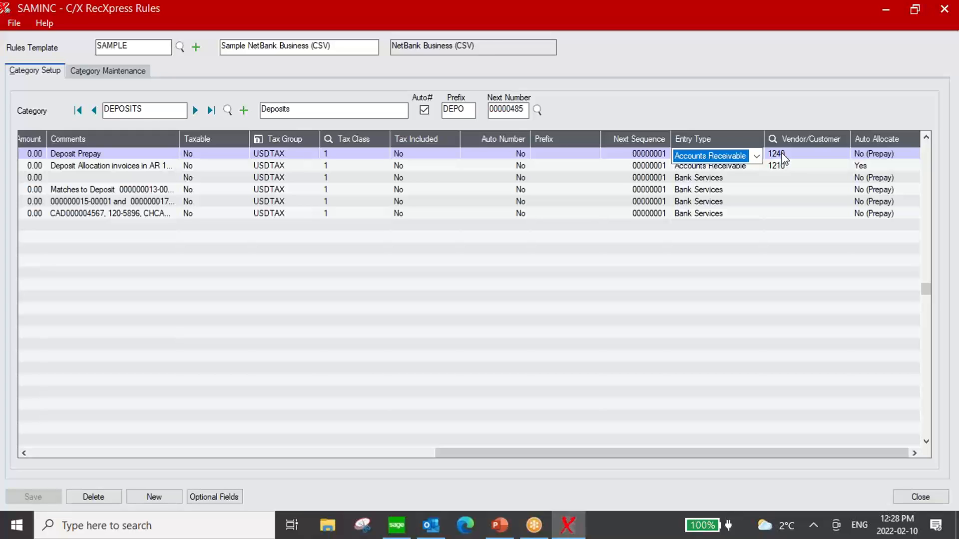
{"action": "left_click", "coordinate": [799, 152]}
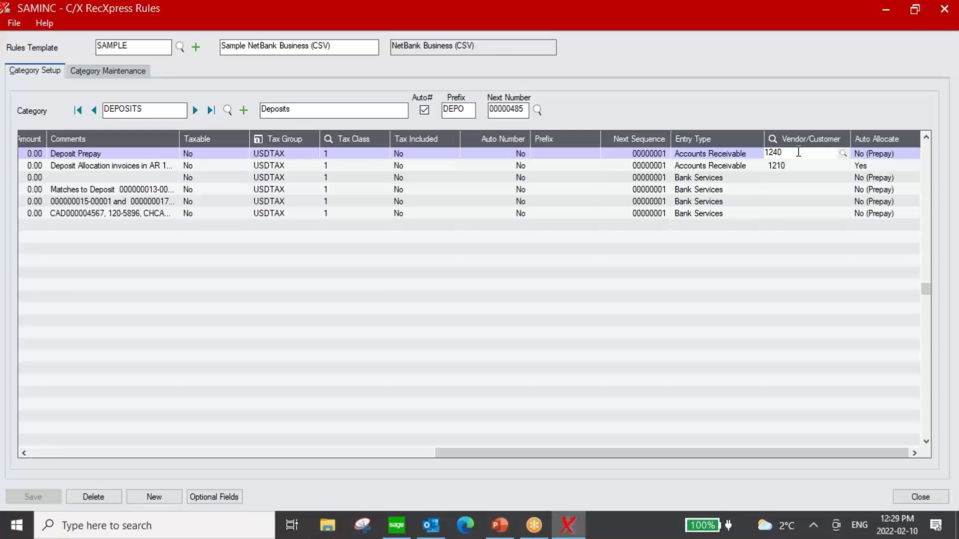
{"action": "left_click", "coordinate": [900, 152]}
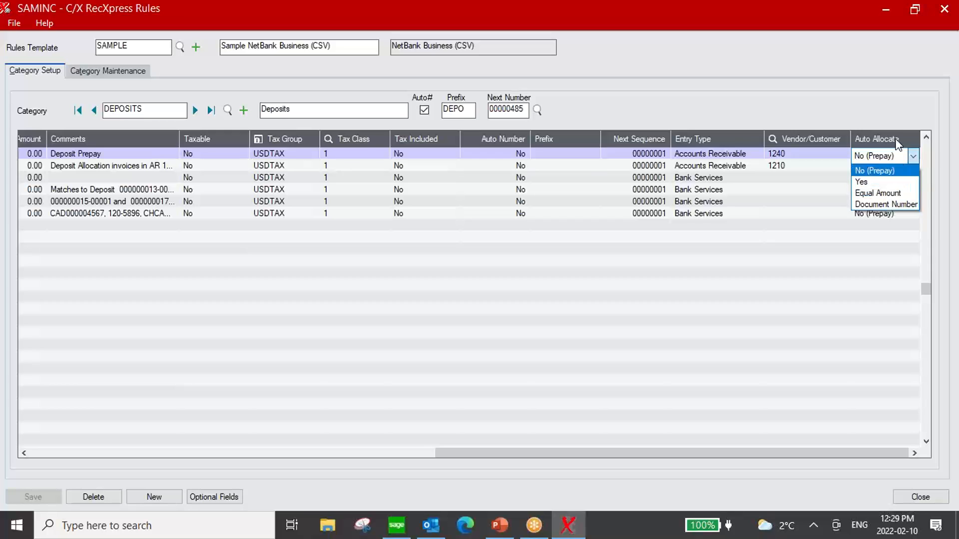
{"action": "left_click", "coordinate": [894, 170]}
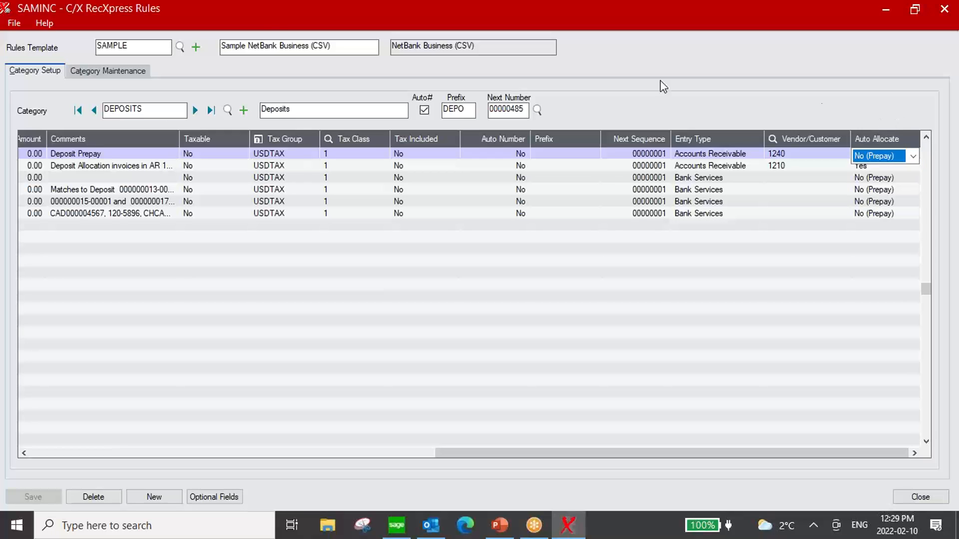
- Close the rules and temporarily maximize the City Commercial Bank window to view its batch and posting options
{"action": "double_click", "coordinate": [254, 14]}
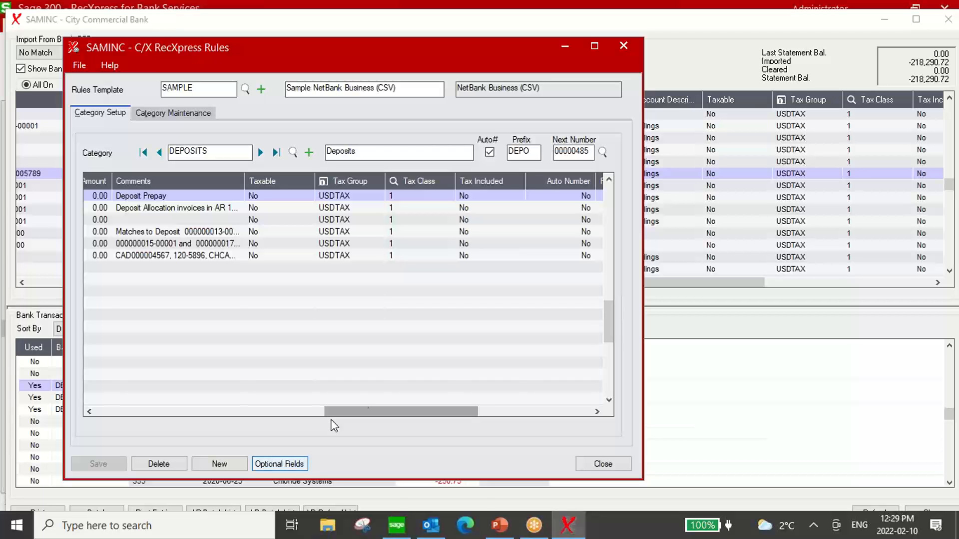
{"action": "left_click", "coordinate": [625, 44]}
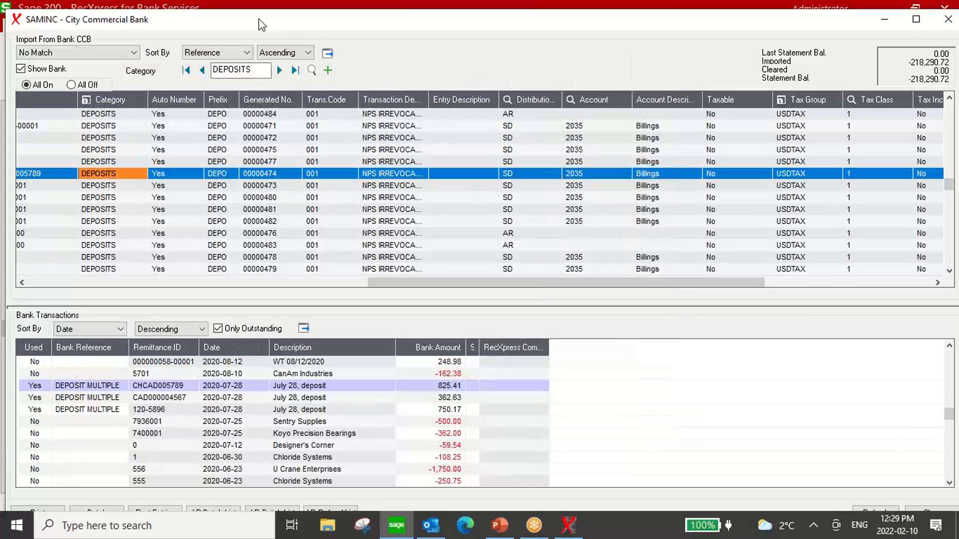
{"action": "double_click", "coordinate": [260, 20]}
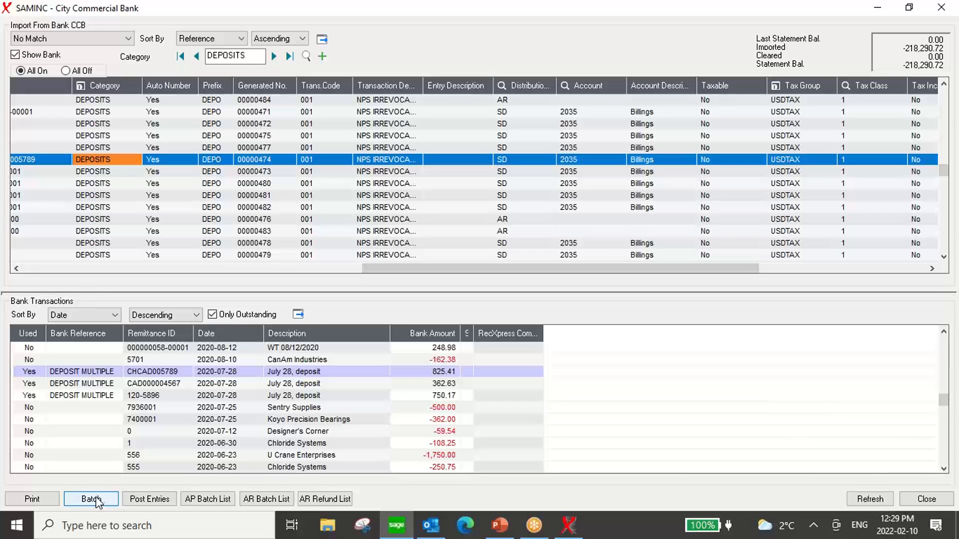
{"action": "double_click", "coordinate": [216, 11]}
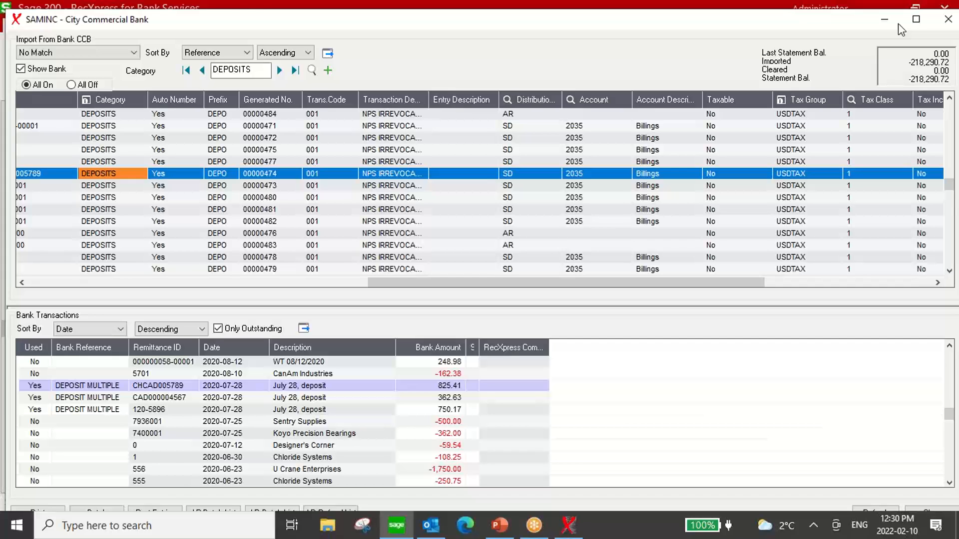
- Open the Report Runner from the Information Manager analytical reports of Orchid Company Limited
{"action": "left_click", "coordinate": [875, 99]}
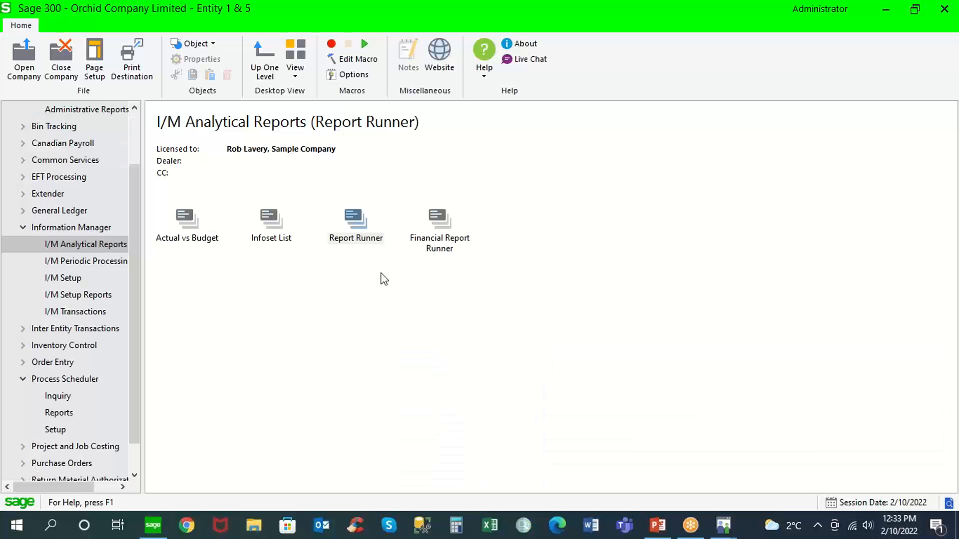
{"action": "left_click", "coordinate": [359, 227]}
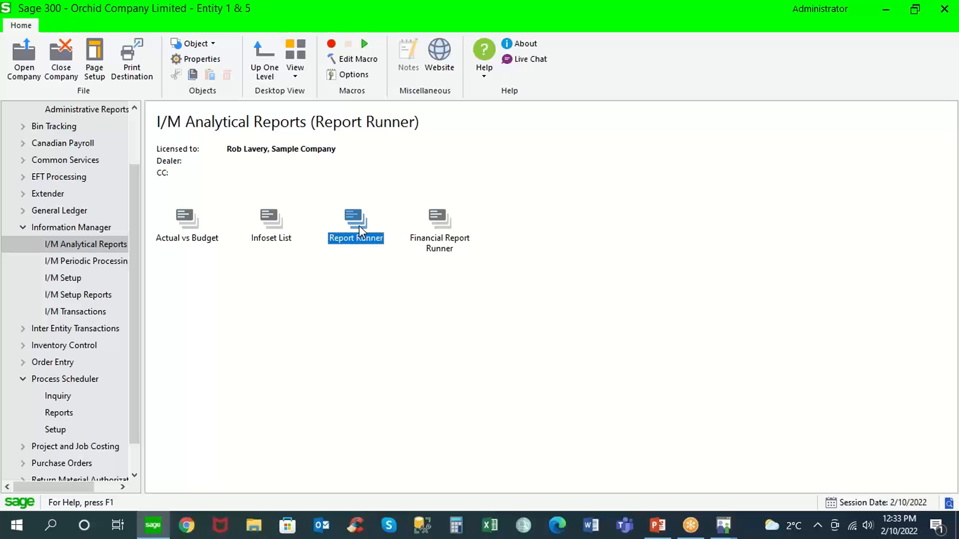
{"action": "double_click", "coordinate": [360, 227]}
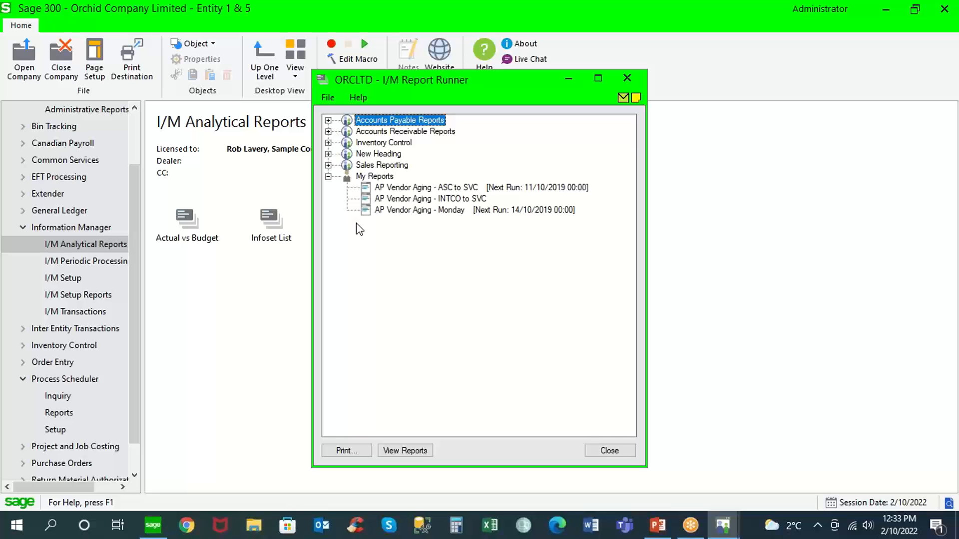
- Expand the Accounts Payable Reports in the Report Runner and select AP Vendor Aging
{"action": "left_click", "coordinate": [328, 121]}
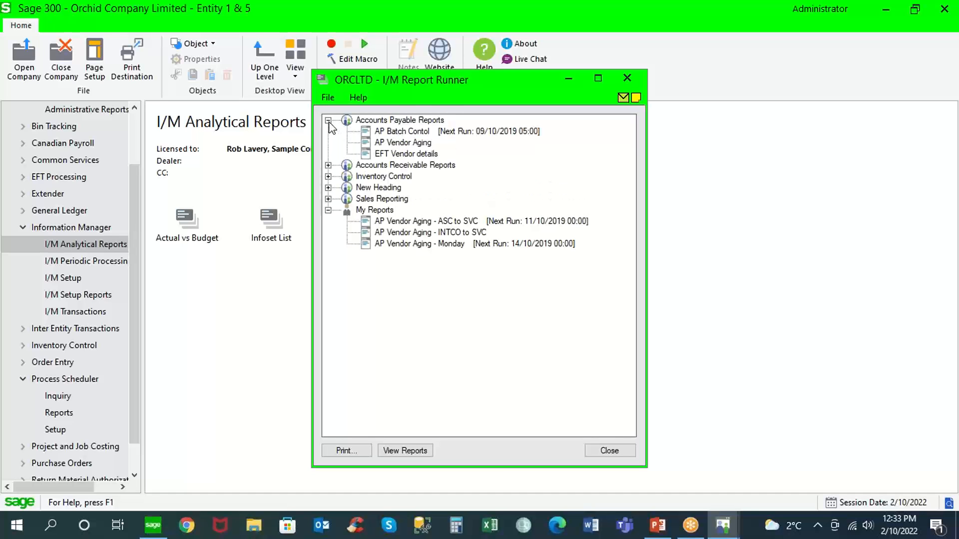
{"action": "left_click", "coordinate": [397, 144]}
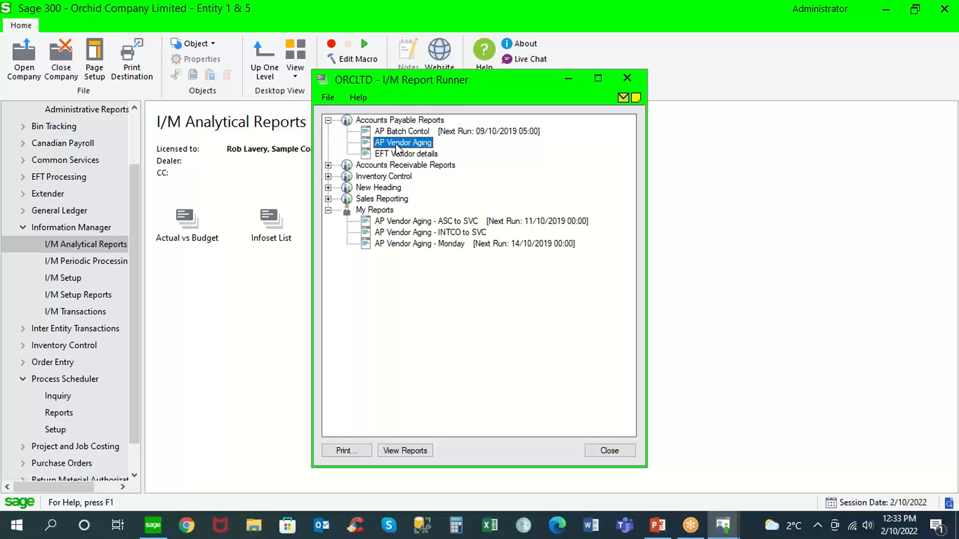
- Open the standard Aged Payables report from the A/P Transaction Reports of Accounts Payable
{"action": "left_click", "coordinate": [139, 137]}
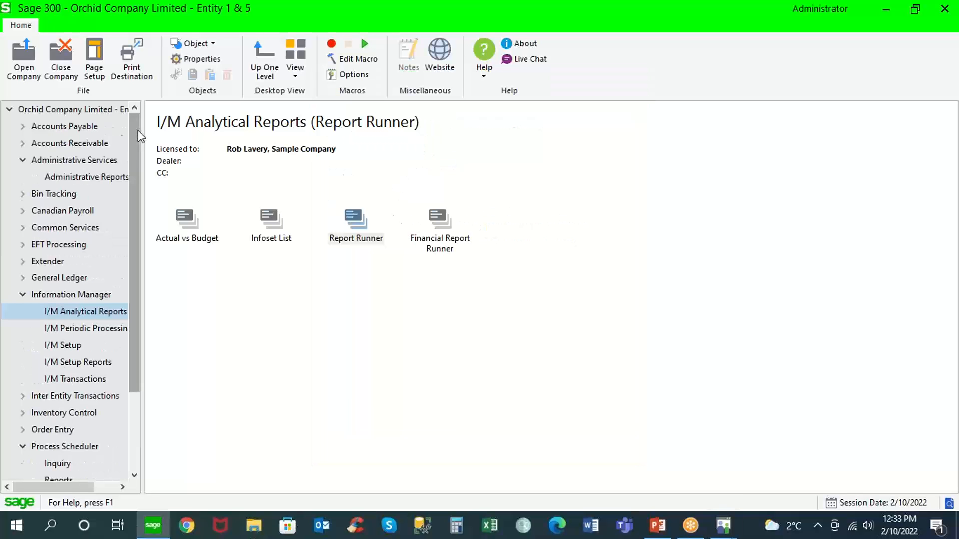
{"action": "left_click", "coordinate": [22, 127]}
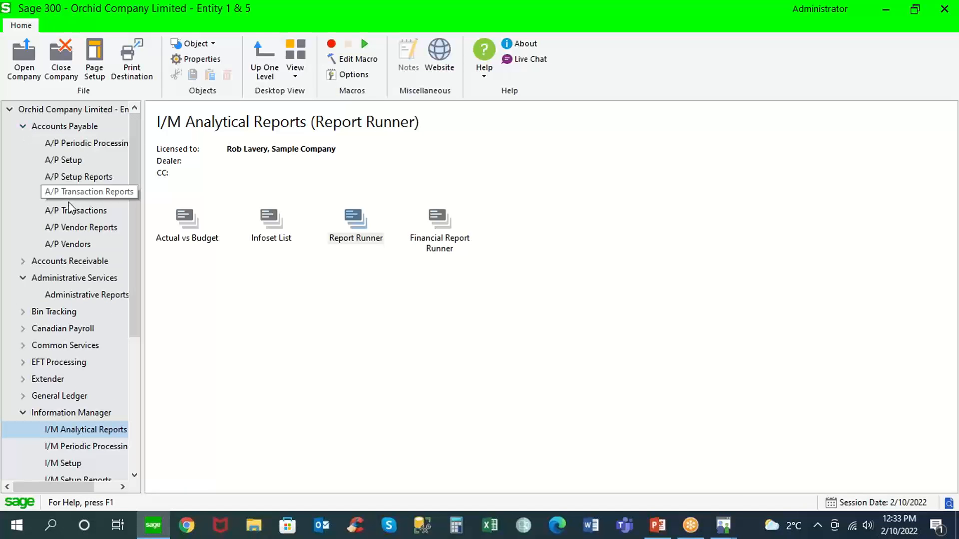
{"action": "left_click", "coordinate": [97, 193]}
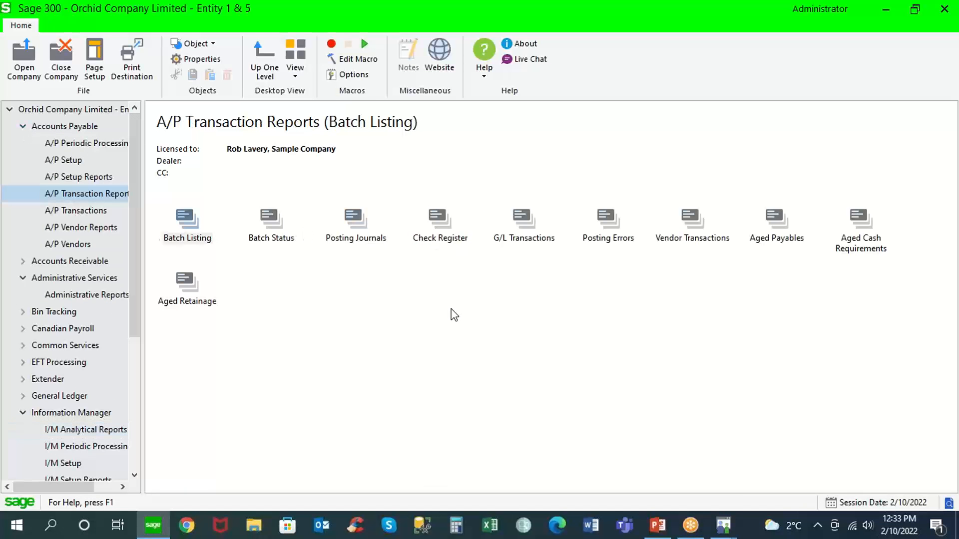
{"action": "left_click", "coordinate": [713, 62]}
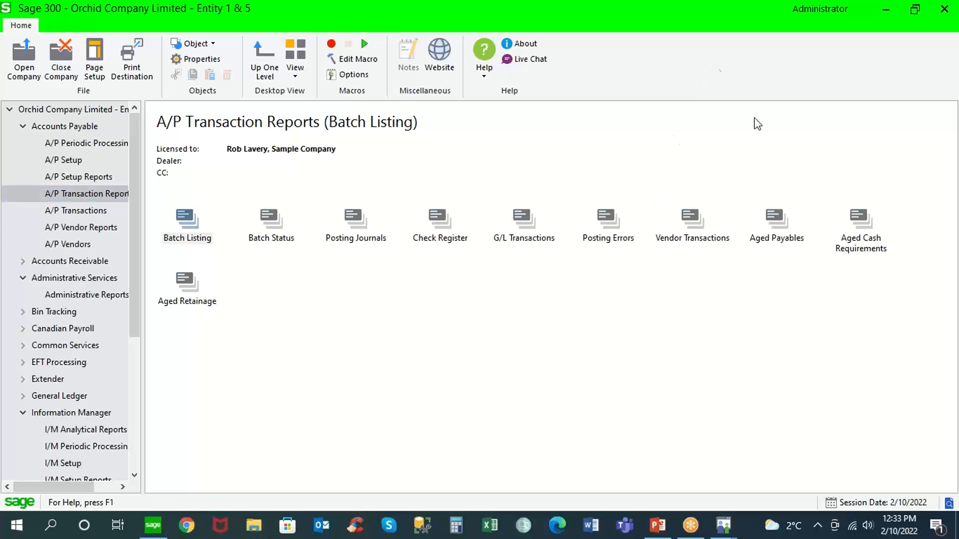
{"action": "left_click", "coordinate": [778, 222]}
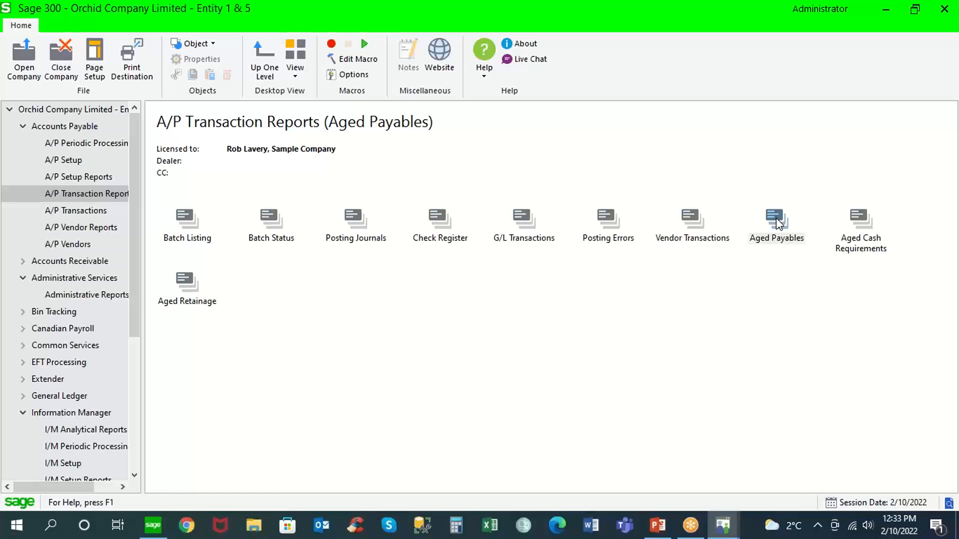
{"action": "double_click", "coordinate": [778, 222]}
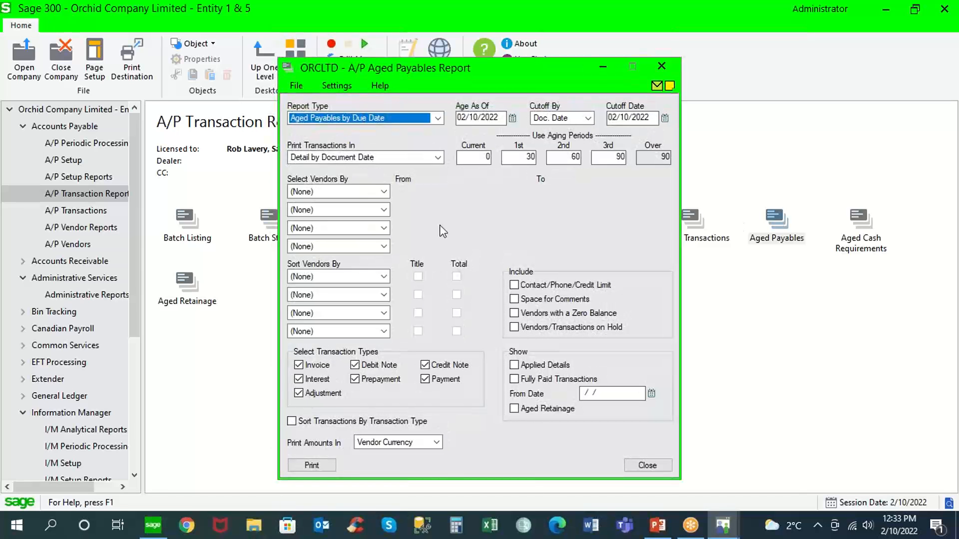
- Review the Aged Payables report's vendor selection, vendor sorting and print currency options, keeping (None) and Vendor Currency, and close the report
{"action": "left_click", "coordinate": [384, 191]}
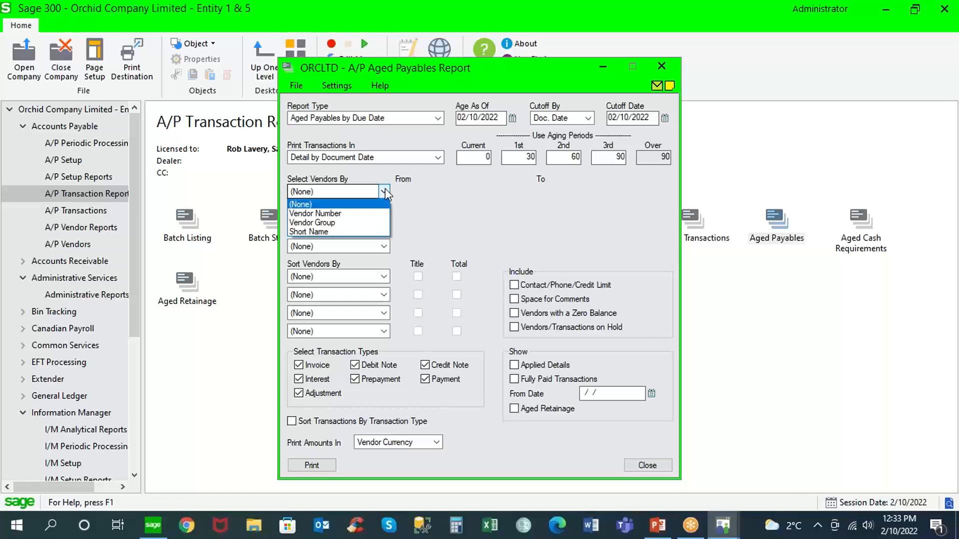
{"action": "left_click", "coordinate": [385, 192]}
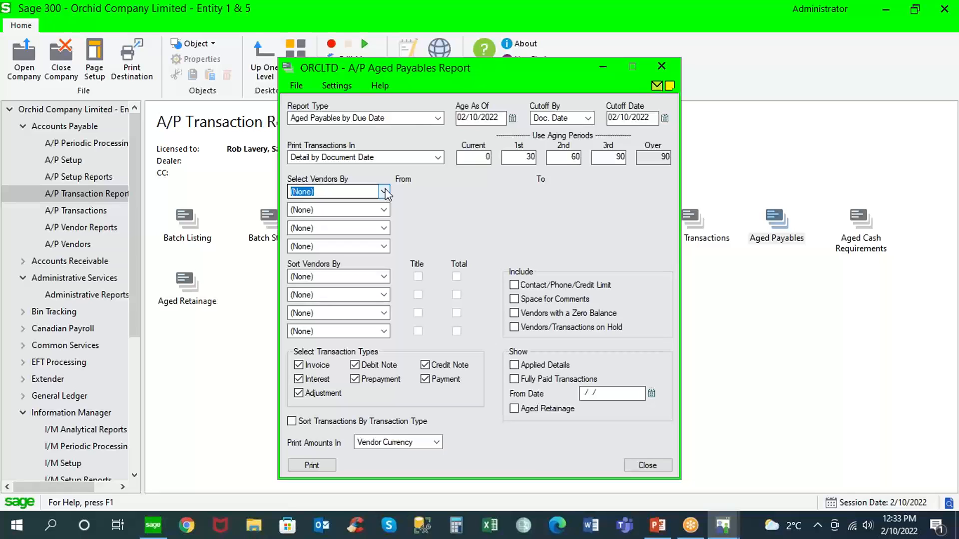
{"action": "left_click", "coordinate": [383, 277]}
{"action": "left_click", "coordinate": [383, 277]}
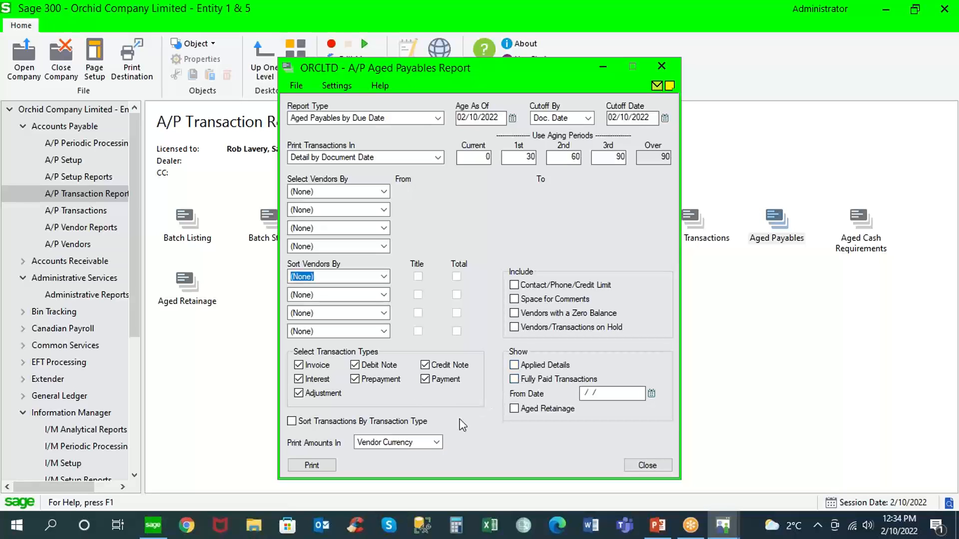
{"action": "left_click", "coordinate": [437, 443]}
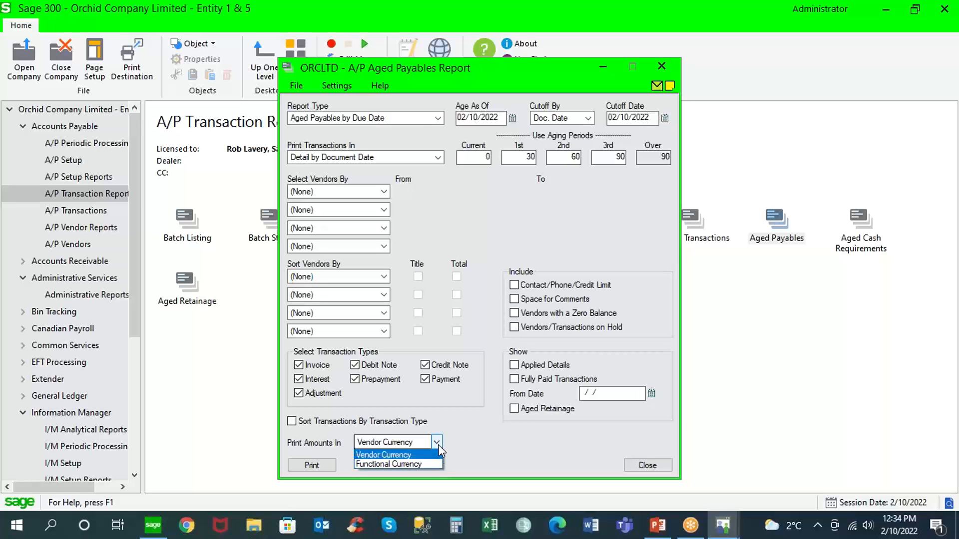
{"action": "left_click", "coordinate": [437, 443]}
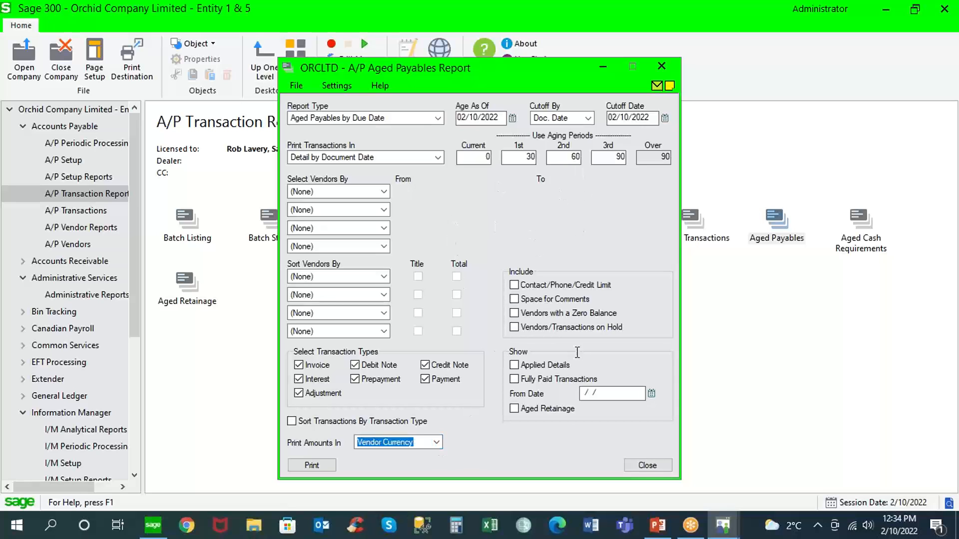
{"action": "left_click", "coordinate": [648, 465]}
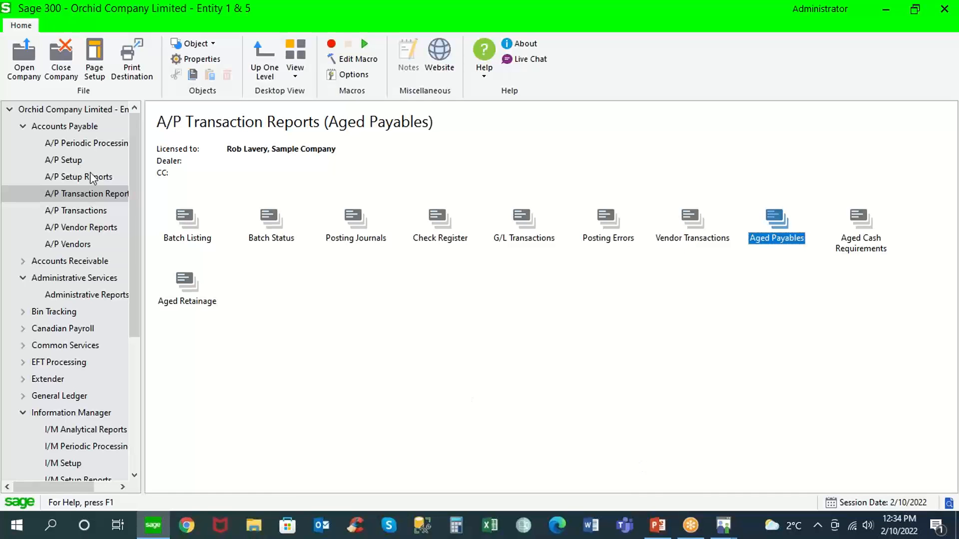
- Collapse Accounts Payable and reopen the Report Runner from the Information Manager analytical reports
{"action": "left_click", "coordinate": [23, 127]}
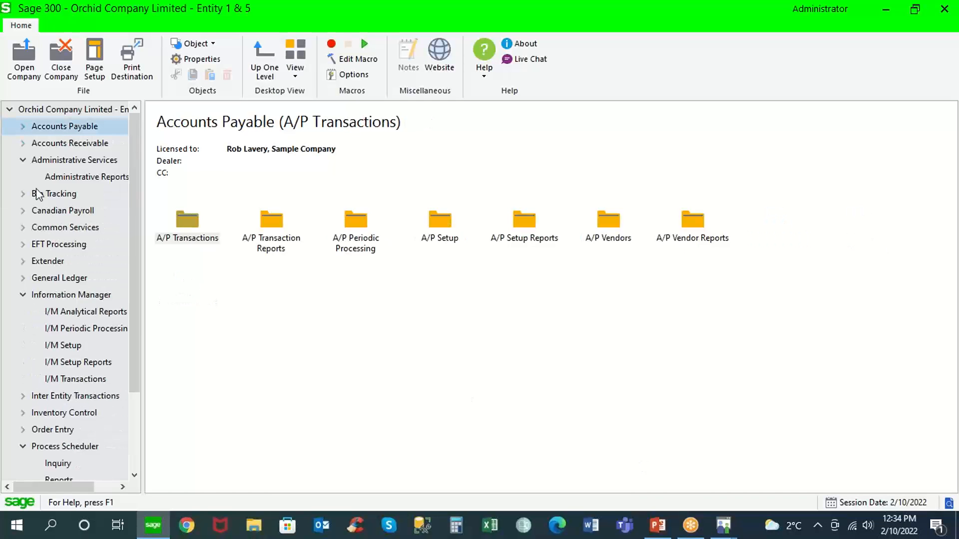
{"action": "left_click", "coordinate": [94, 313]}
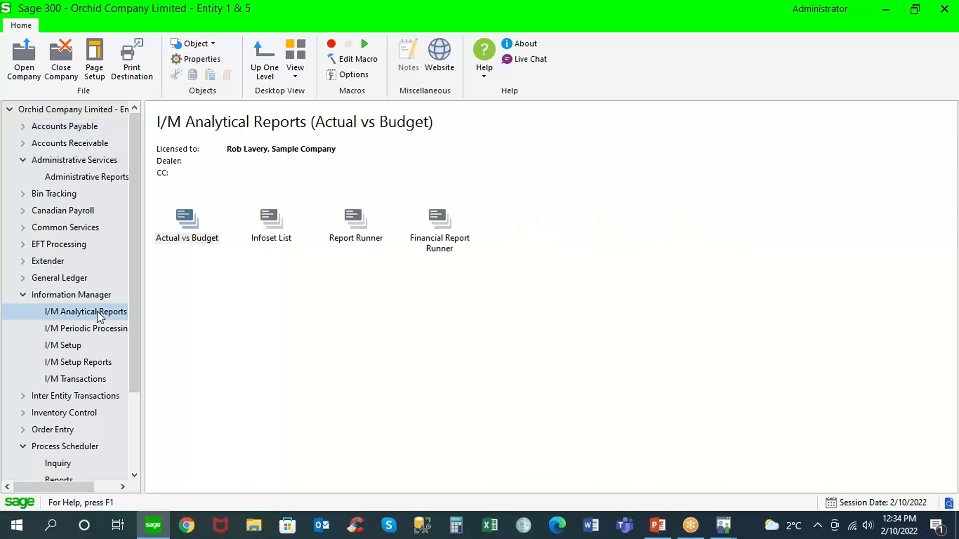
{"action": "double_click", "coordinate": [353, 223]}
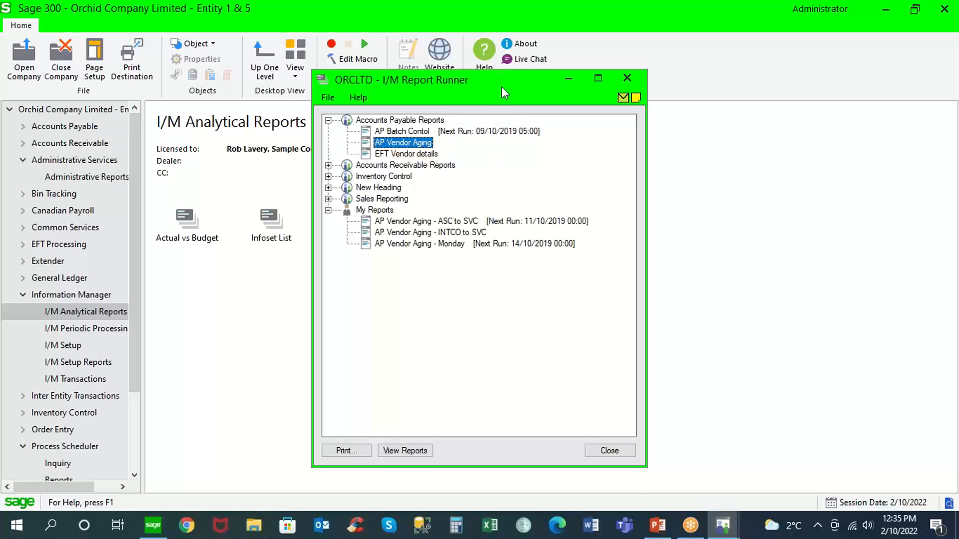
- Bring the Report Runner back into view and check the vendor group prompts of AP Vendor Aging, closing them without printing
{"action": "left_click_drag", "start_coordinate": [502, 86], "coordinate": [540, 274]}
{"action": "left_click", "coordinate": [451, 233]}
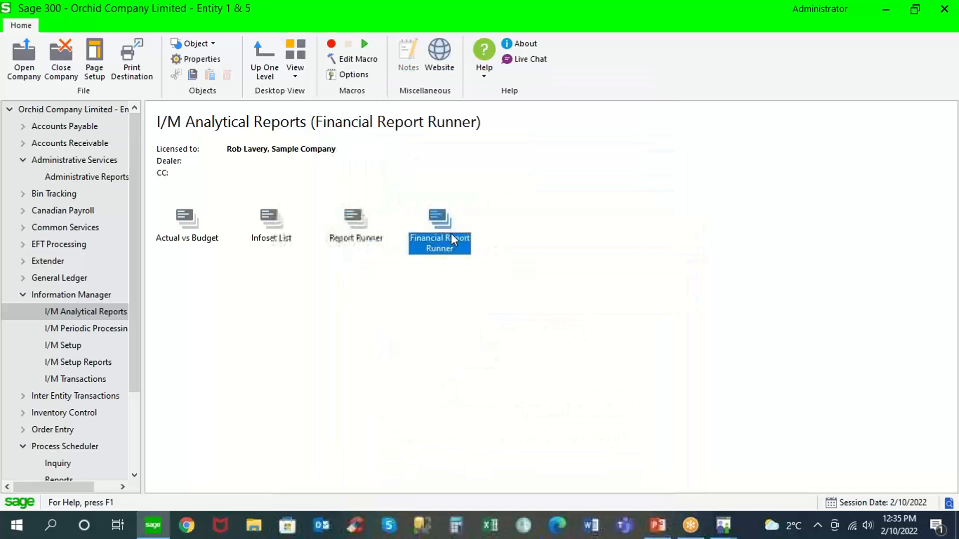
{"action": "left_click", "coordinate": [724, 526]}
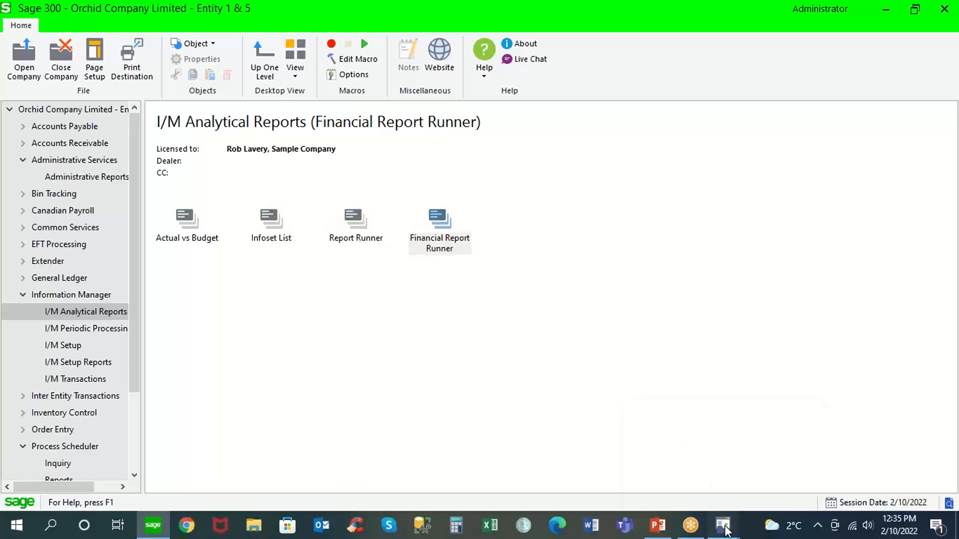
{"action": "left_click", "coordinate": [746, 477]}
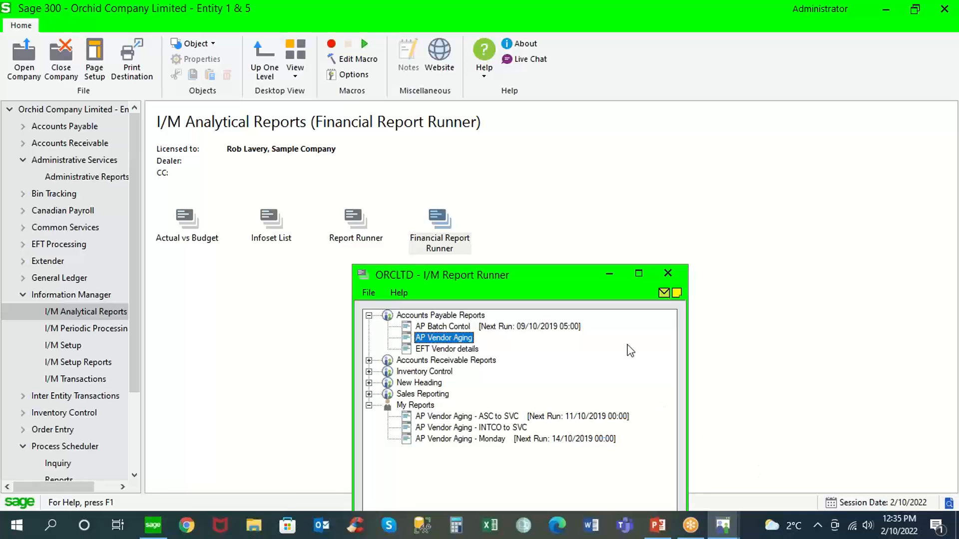
{"action": "left_click_drag", "start_coordinate": [550, 272], "coordinate": [532, 118]}
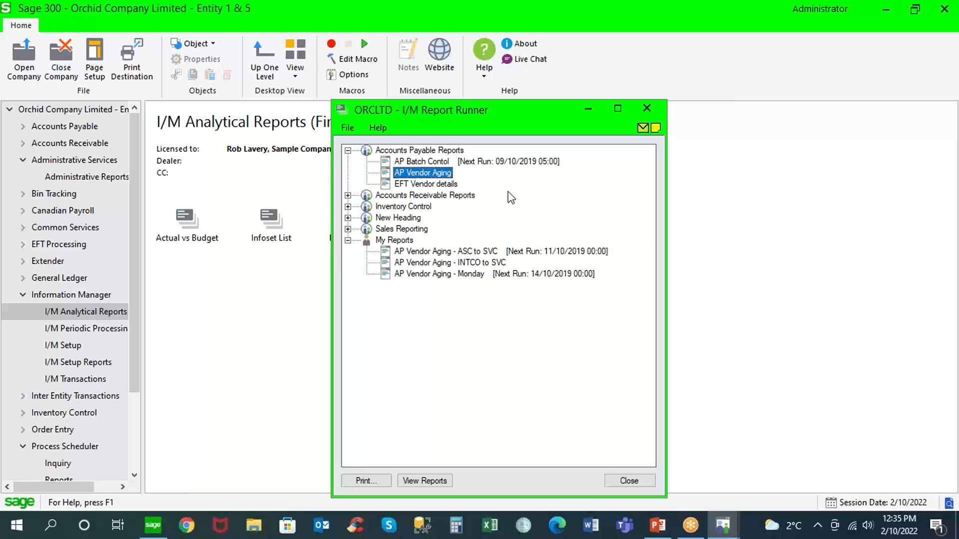
{"action": "double_click", "coordinate": [427, 173]}
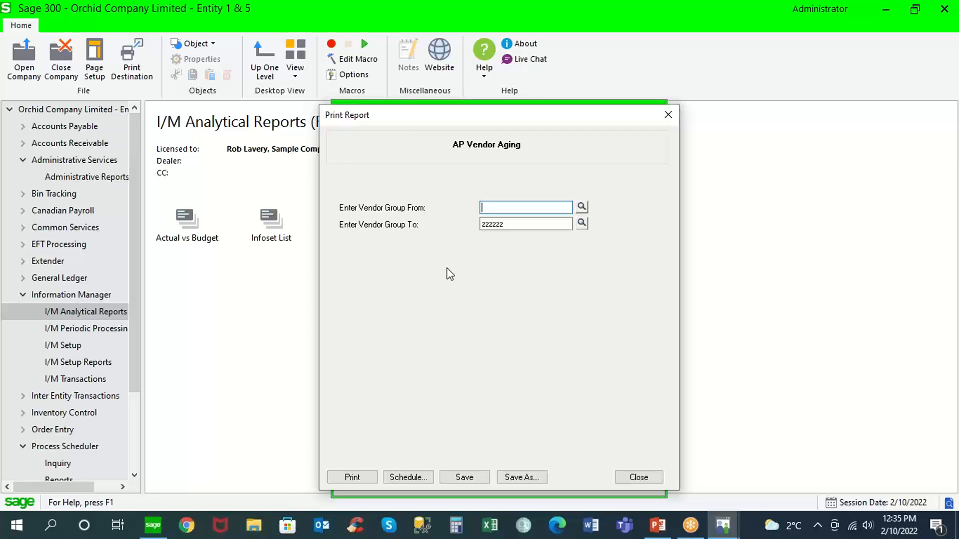
{"action": "left_click", "coordinate": [630, 477]}
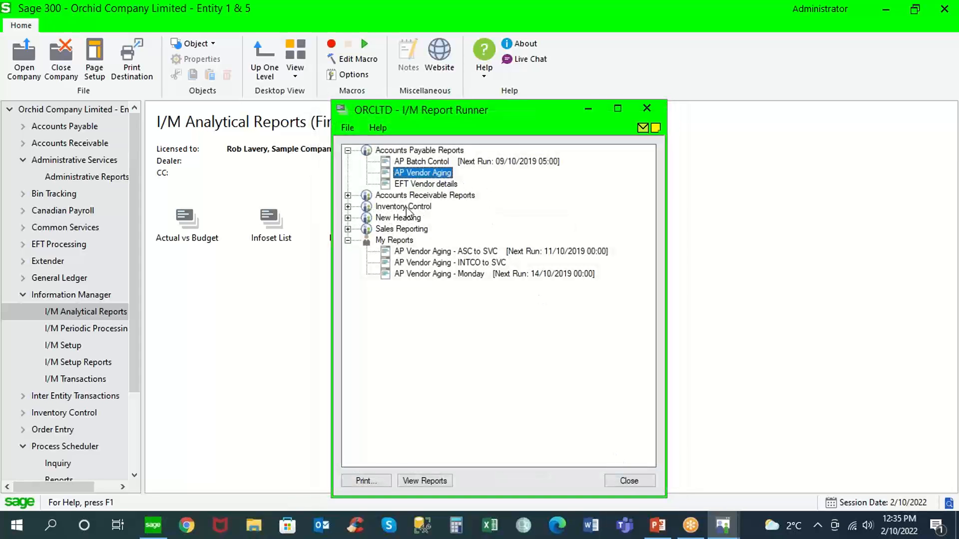
- Expand the Accounts Receivable Reports and view the available actions for AR Customer Aging - BF to WHL without choosing one
{"action": "left_click", "coordinate": [348, 195]}
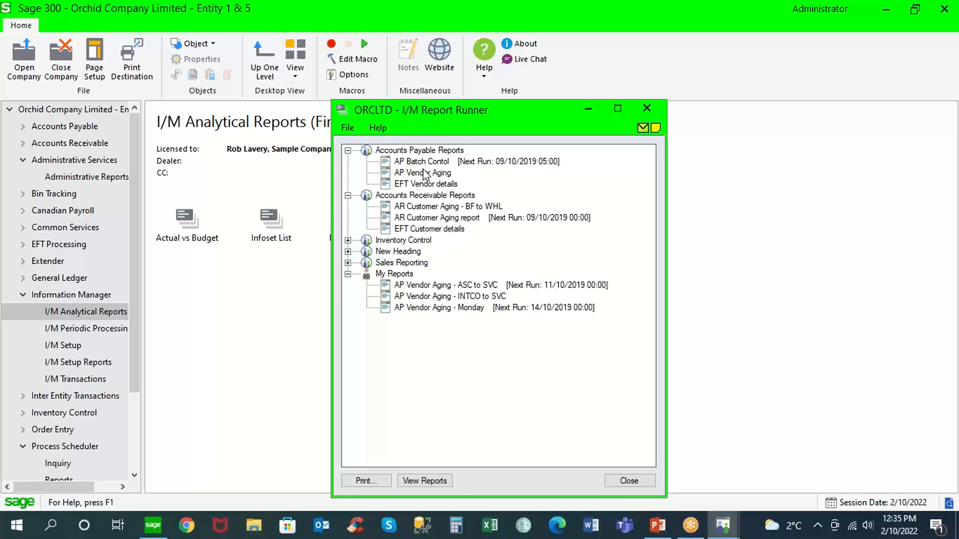
{"action": "right_click", "coordinate": [436, 209]}
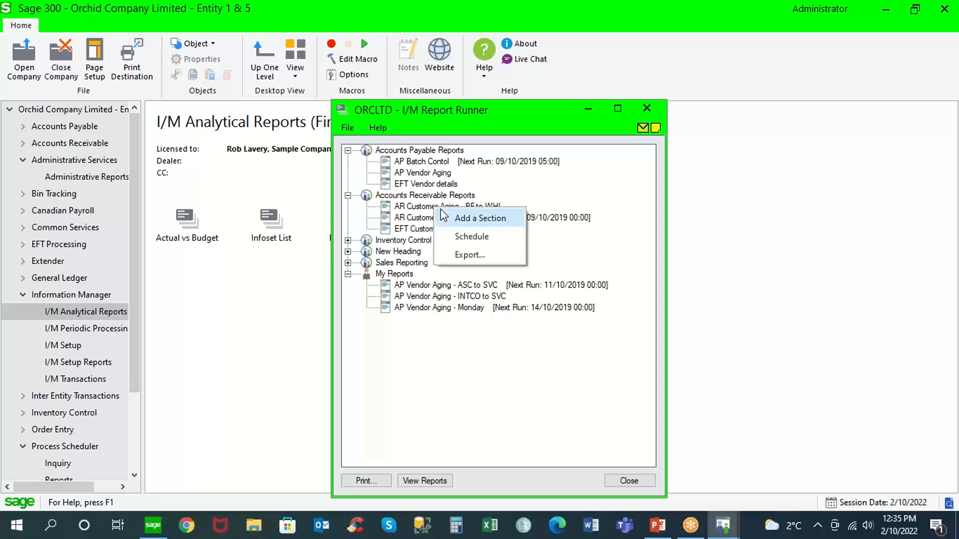
{"action": "left_click", "coordinate": [410, 208]}
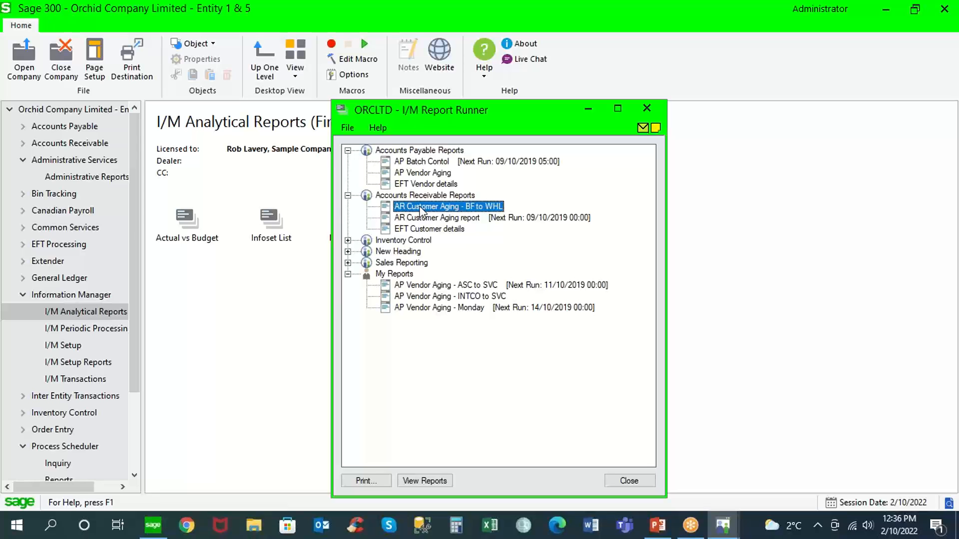
- Open the AP Vendor Aging - ASC to SVC report under My Reports for editing and view its parameters' initial values
{"action": "left_click", "coordinate": [426, 289]}
{"action": "right_click", "coordinate": [426, 289]}
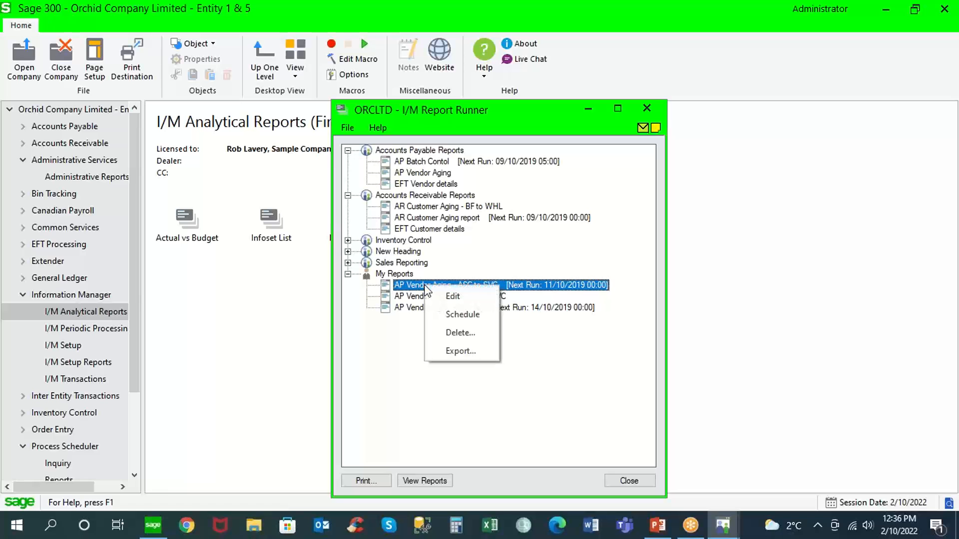
{"action": "left_click", "coordinate": [454, 299]}
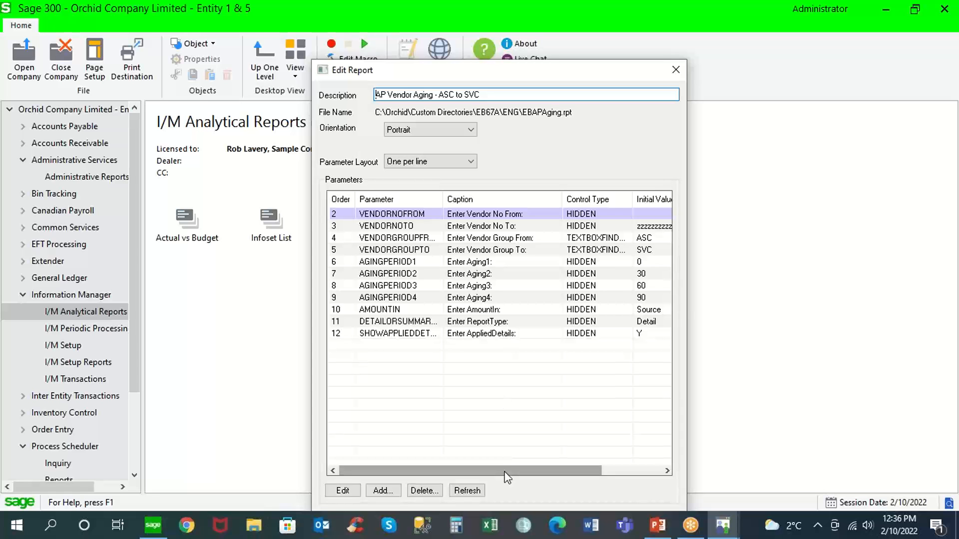
{"action": "left_click_drag", "start_coordinate": [505, 470], "coordinate": [584, 478]}
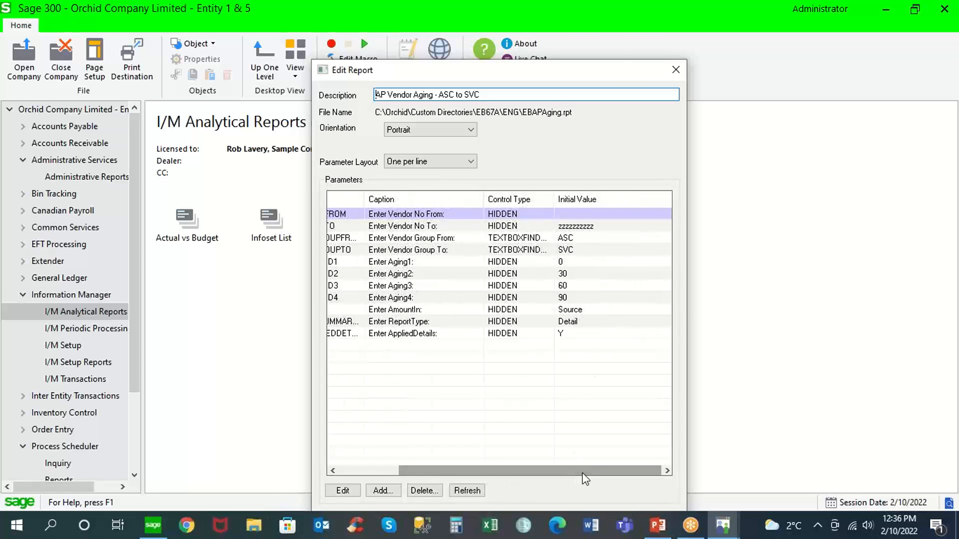
- Check the initial values of aging periods 1 to 4 and close the report's edit window without changes
{"action": "left_click", "coordinate": [568, 264]}
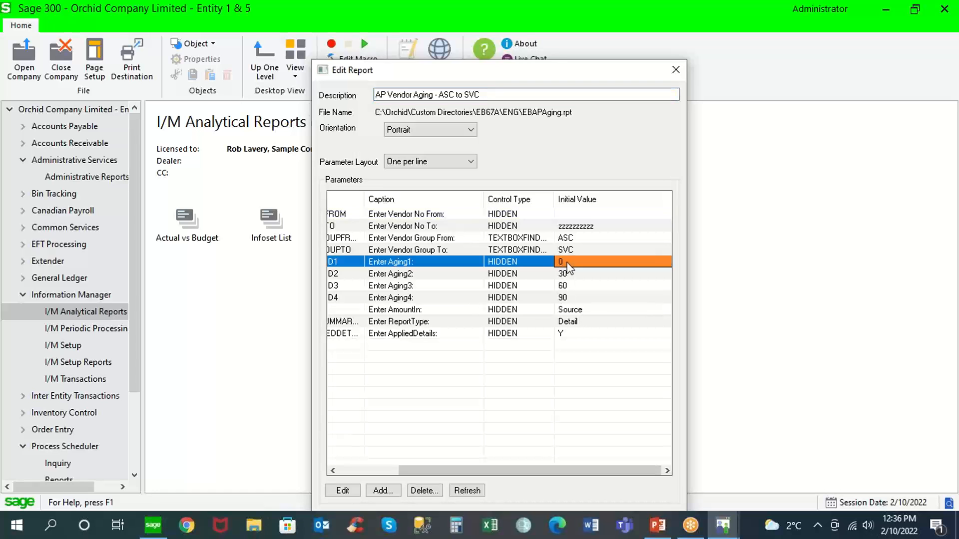
{"action": "left_click", "coordinate": [569, 273]}
{"action": "left_click", "coordinate": [573, 286]}
{"action": "left_click", "coordinate": [577, 298]}
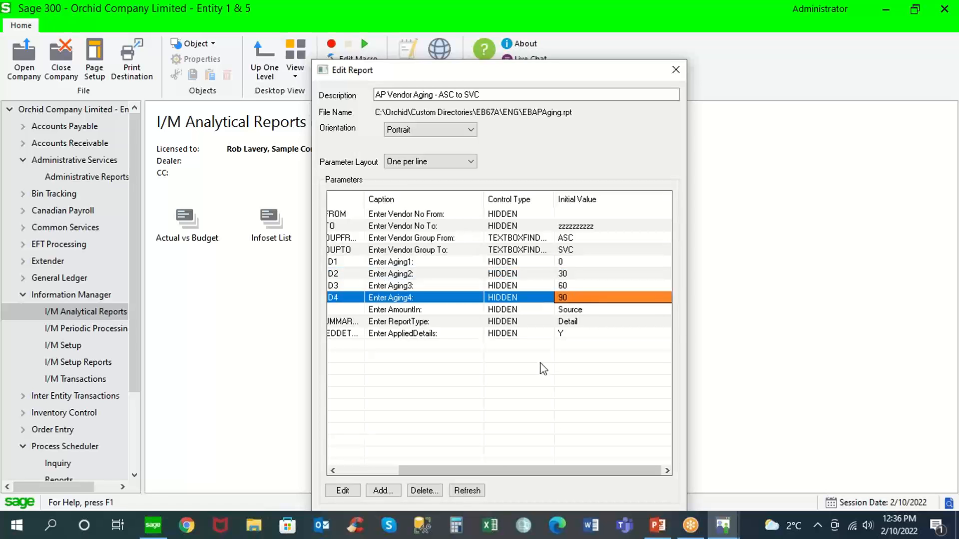
{"action": "left_click_drag", "start_coordinate": [499, 472], "coordinate": [436, 471]}
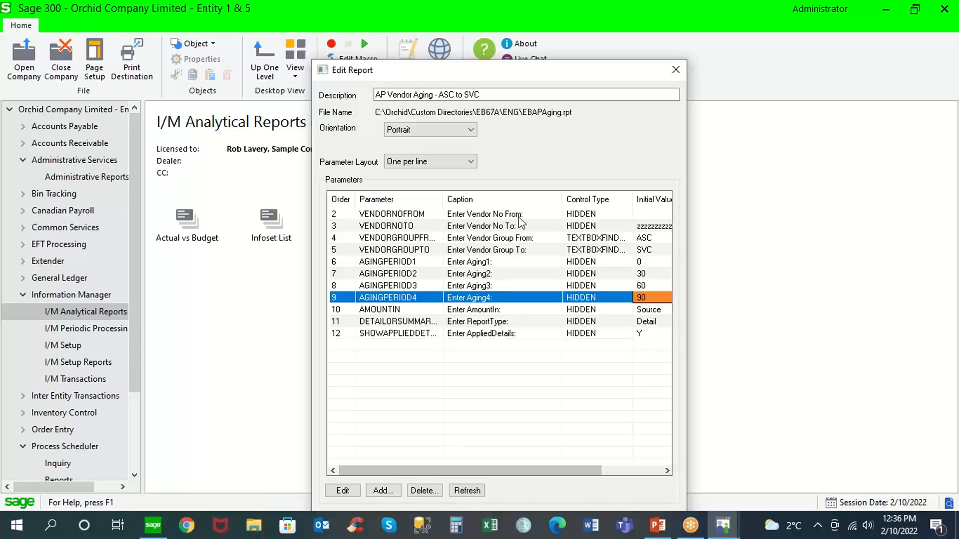
{"action": "left_click", "coordinate": [675, 71]}
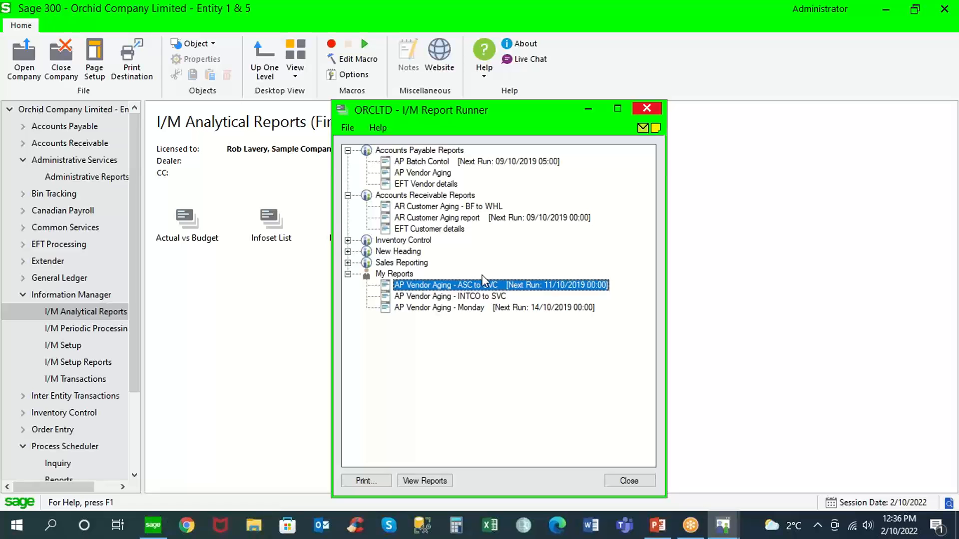
- Open the AP Vendor Aging - INTCO to SVC report under My Reports for editing to view its parameters
{"action": "left_click", "coordinate": [440, 296]}
{"action": "right_click", "coordinate": [437, 298]}
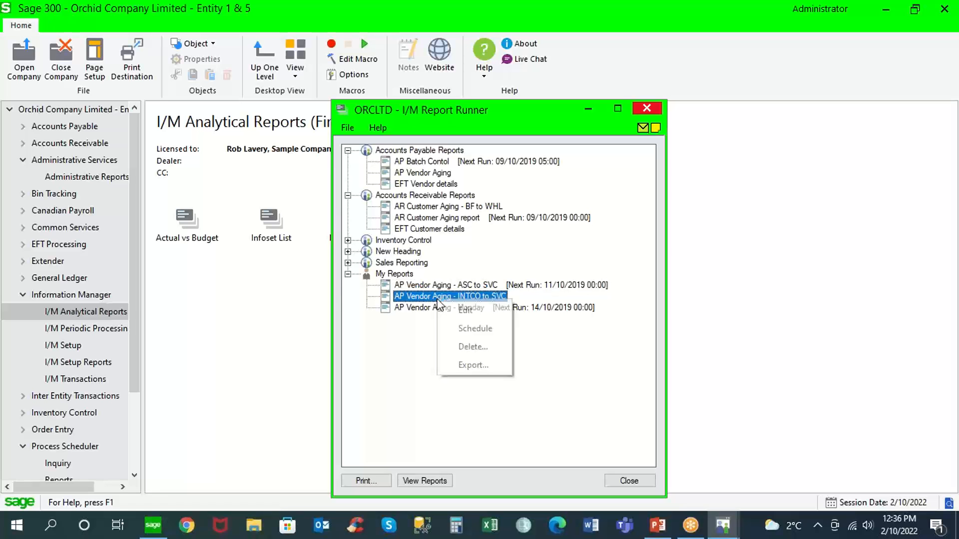
{"action": "left_click", "coordinate": [464, 311]}
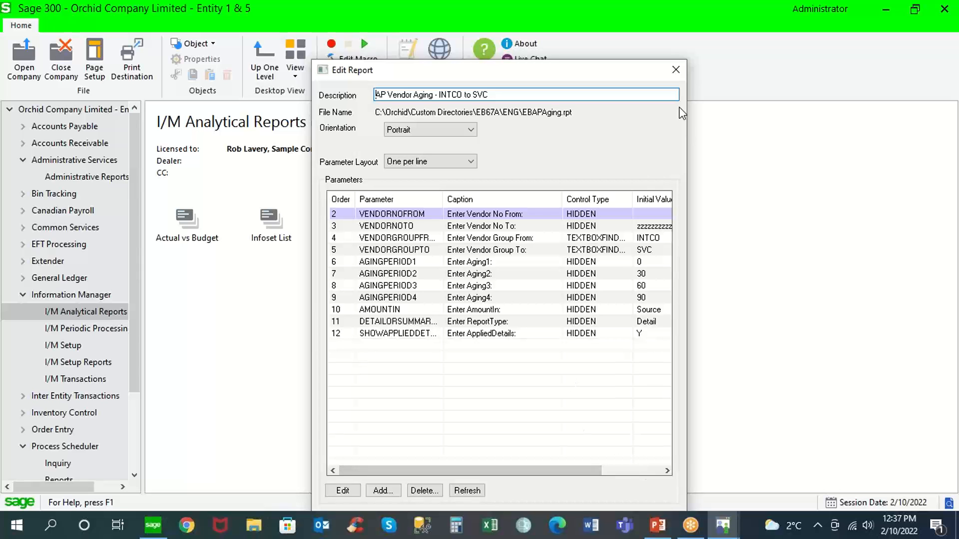
- Close the report's edit window and open the schedule of AP Vendor Aging - ASC to SVC to examine its e-mail recipients
{"action": "left_click", "coordinate": [675, 70]}
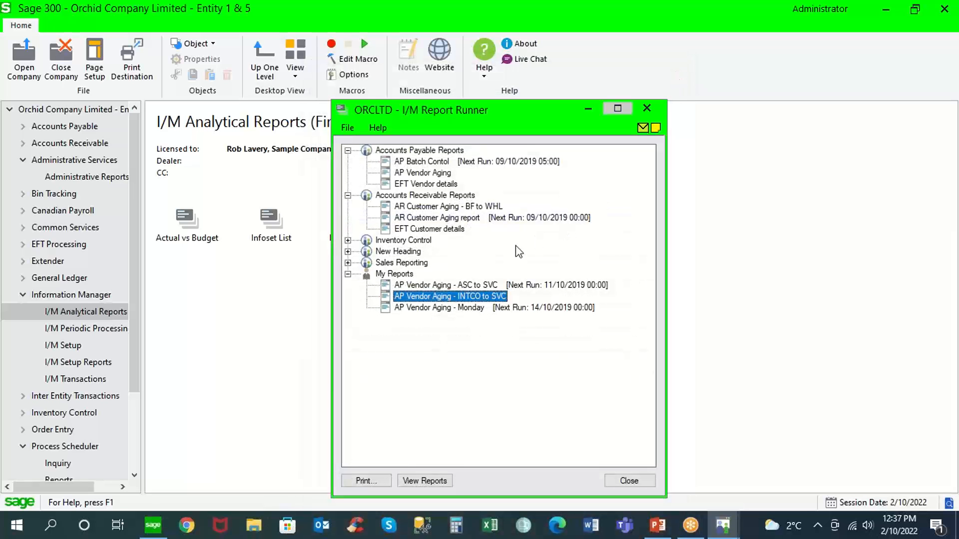
{"action": "right_click", "coordinate": [426, 285]}
{"action": "left_click", "coordinate": [456, 311]}
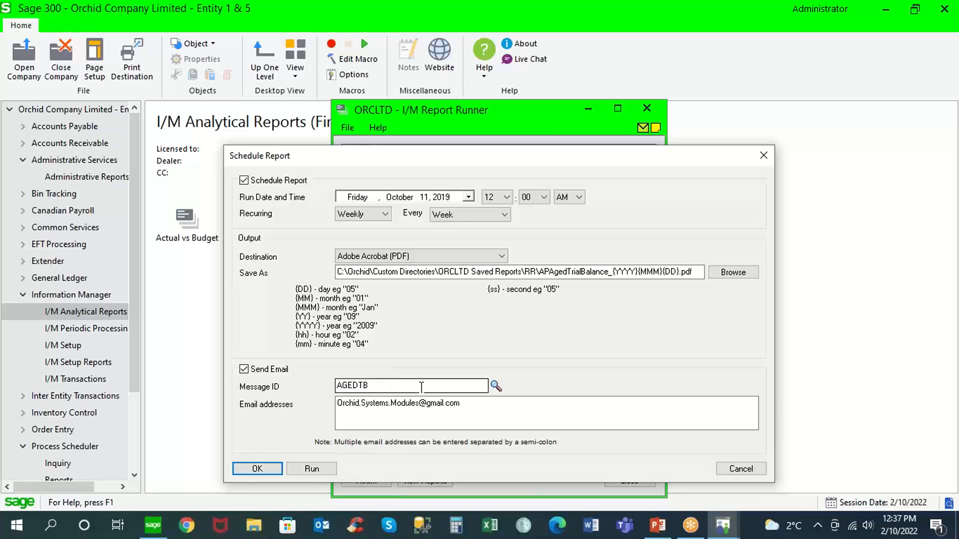
{"action": "left_click_drag", "start_coordinate": [460, 404], "coordinate": [322, 402]}
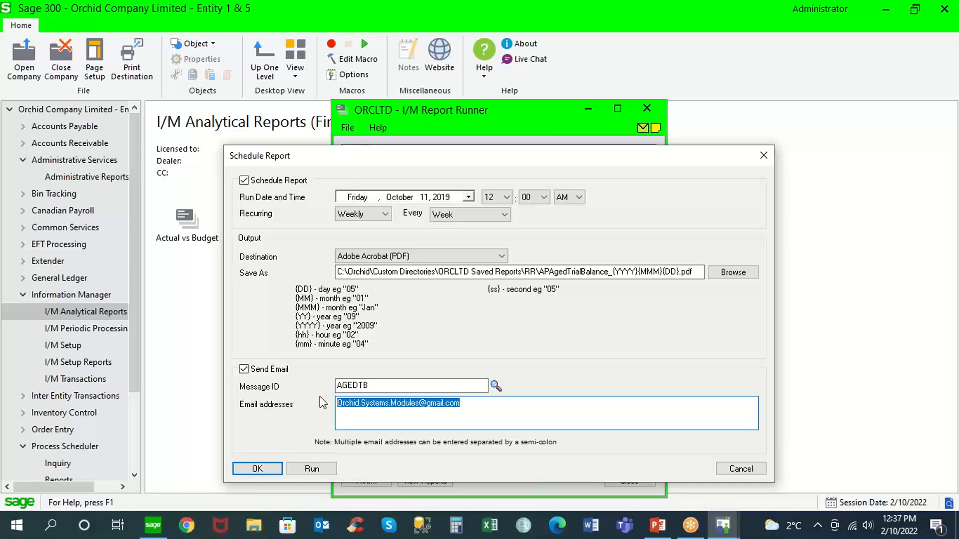
- Toggle Send Email off and on, browse the PDF save location without choosing one, and close the schedule without saving
{"action": "left_click", "coordinate": [243, 369]}
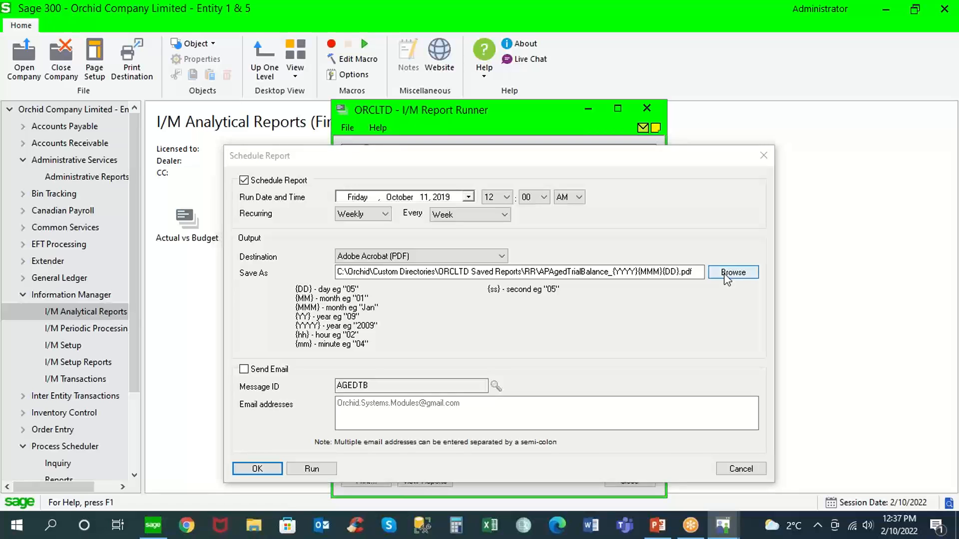
{"action": "left_click", "coordinate": [728, 274]}
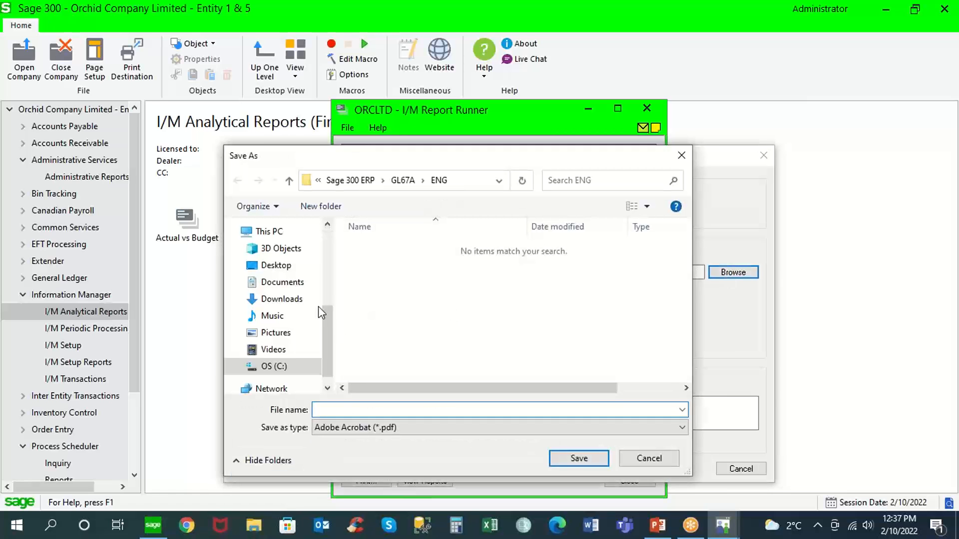
{"action": "left_click", "coordinate": [646, 458]}
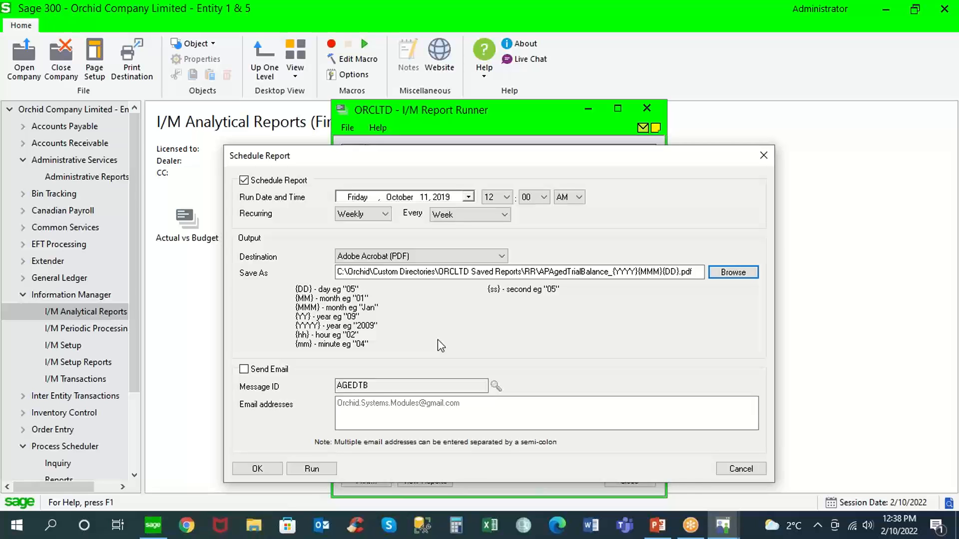
{"action": "left_click", "coordinate": [243, 370]}
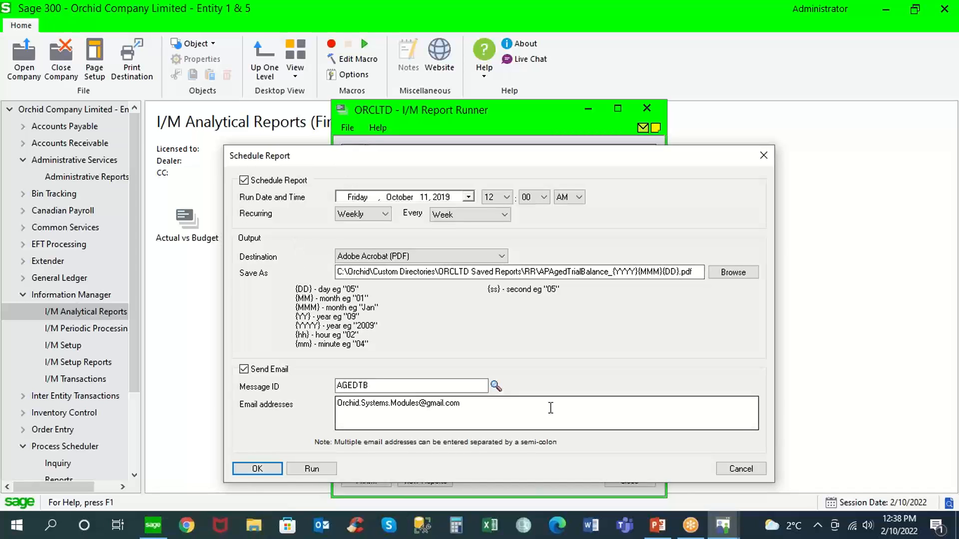
{"action": "left_click", "coordinate": [741, 469]}
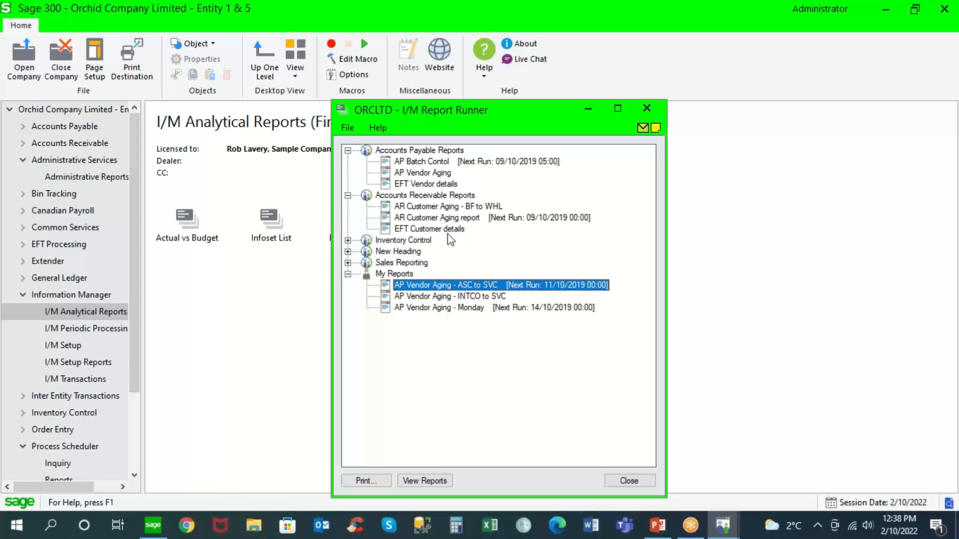
- Open the EFT Vendor details report for editing and view its available report security groups
{"action": "left_click", "coordinate": [433, 186]}
{"action": "right_click", "coordinate": [433, 186]}
{"action": "left_click", "coordinate": [458, 196]}
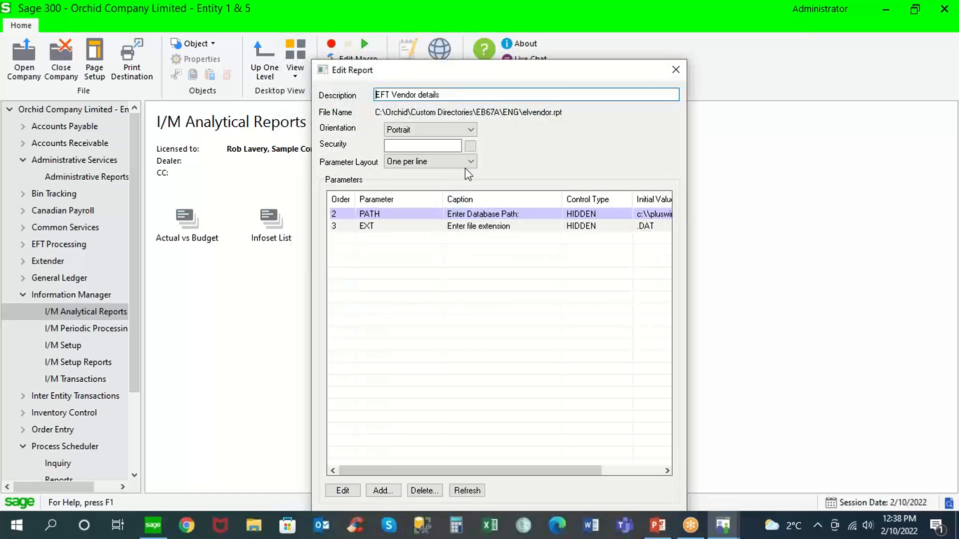
{"action": "left_click", "coordinate": [469, 149]}
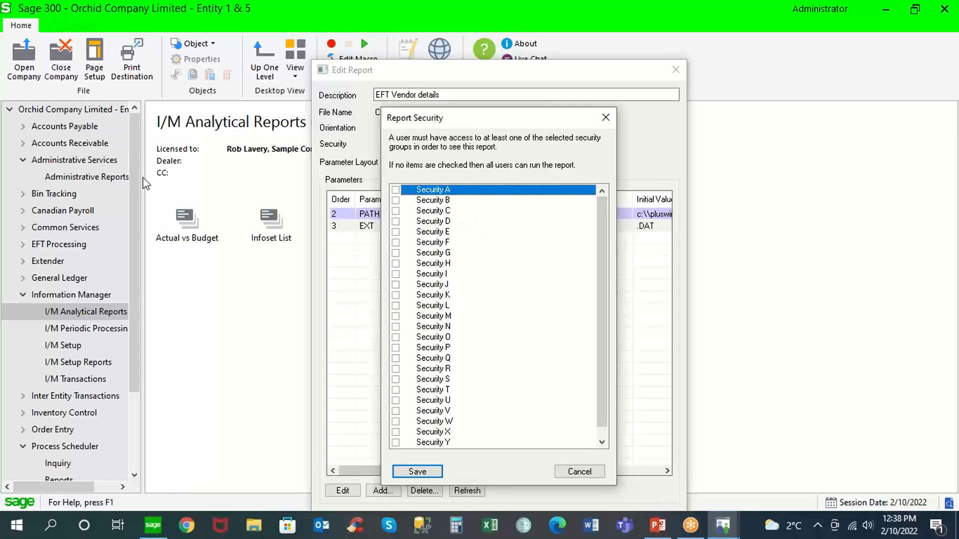
- Open Security Groups in Administrative Services and view the full list of access rights for Information Manager 6.7A
{"action": "left_click", "coordinate": [105, 160]}
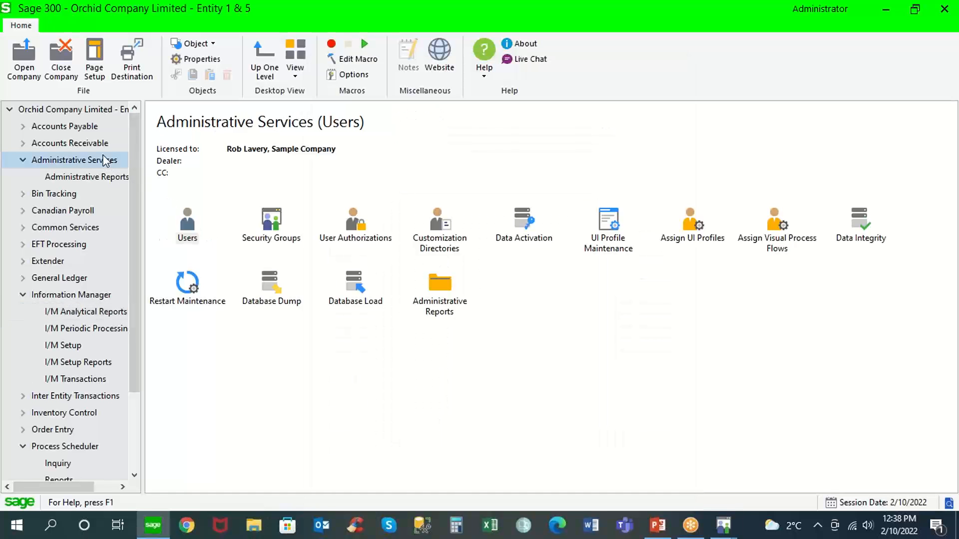
{"action": "double_click", "coordinate": [261, 218]}
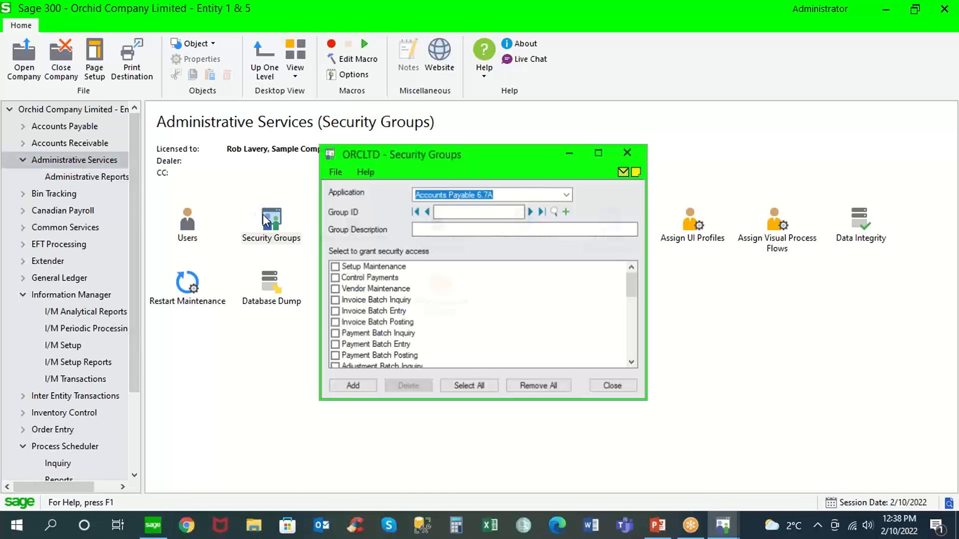
{"action": "left_click", "coordinate": [563, 190]}
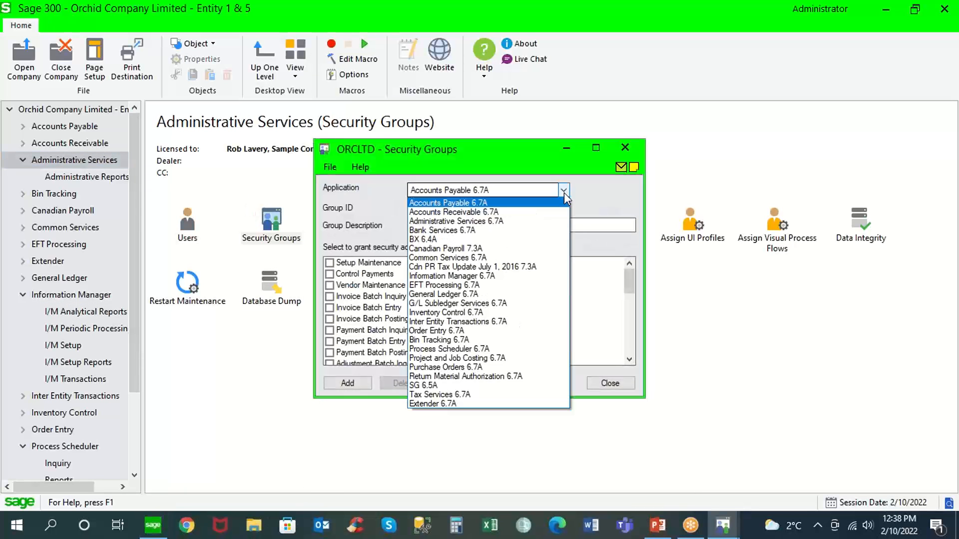
{"action": "left_click", "coordinate": [477, 277]}
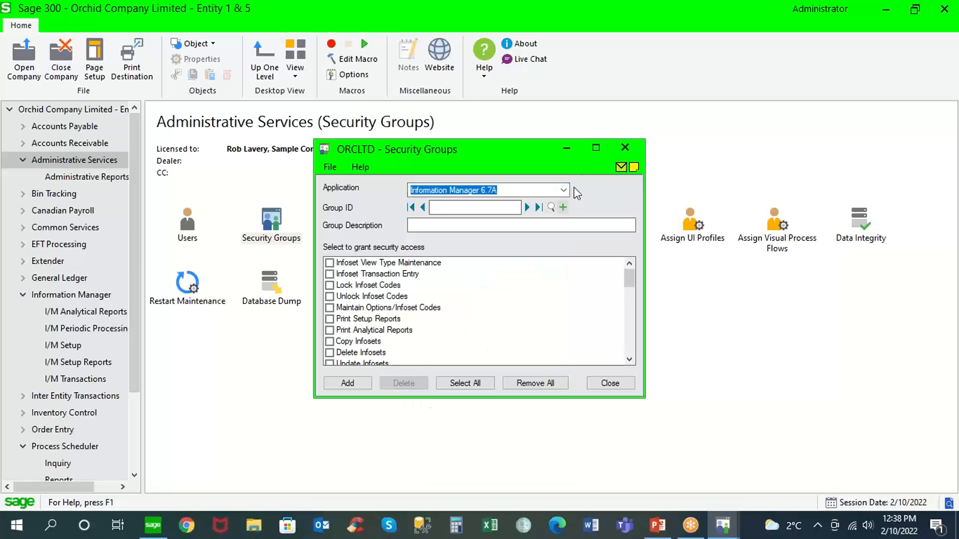
{"action": "left_click", "coordinate": [596, 148]}
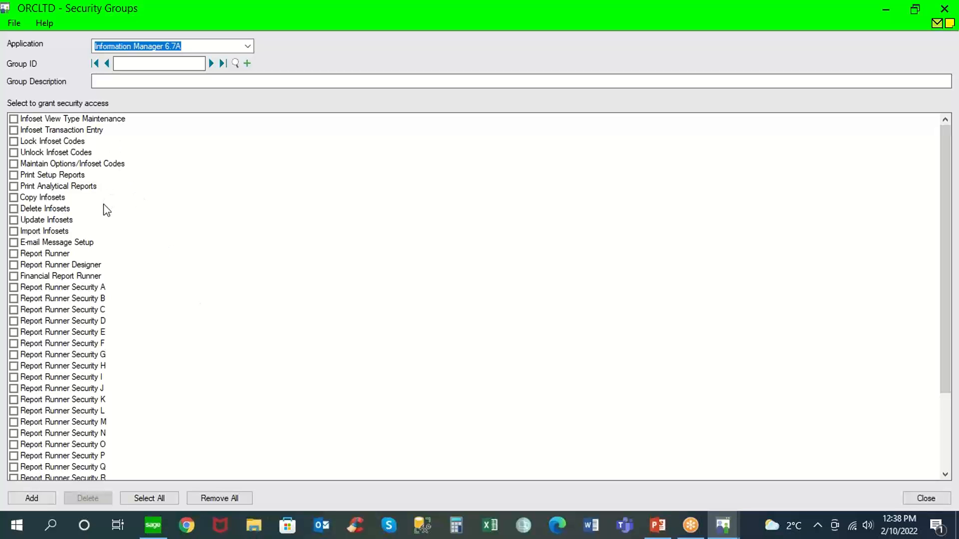
- Examine the Report Runner Security A right and close Security Groups without saving changes
{"action": "left_click", "coordinate": [14, 289]}
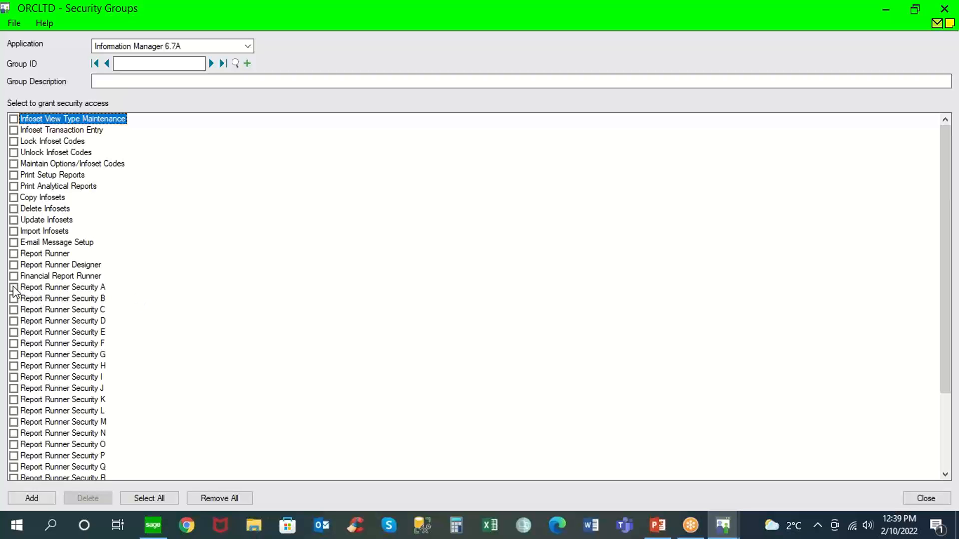
{"action": "left_click", "coordinate": [924, 501]}
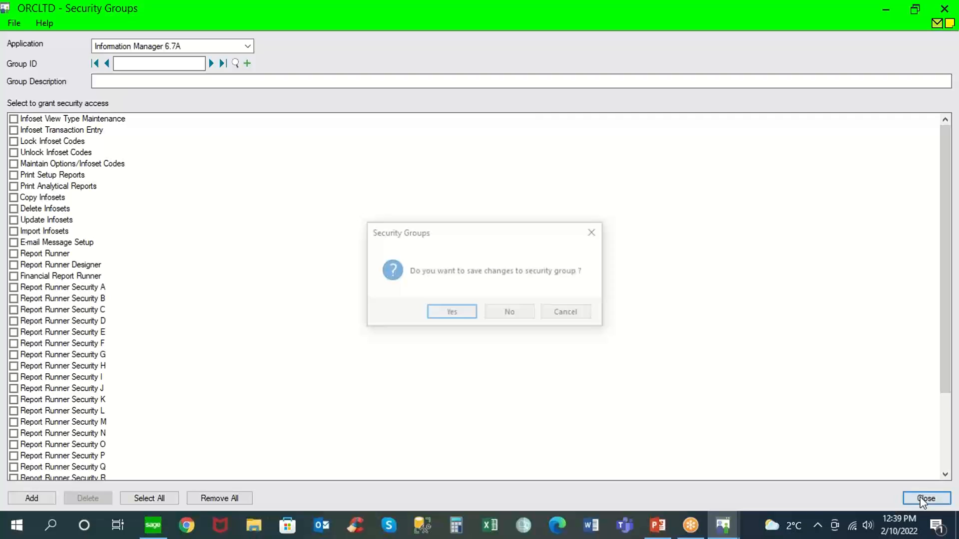
{"action": "left_click", "coordinate": [533, 316]}
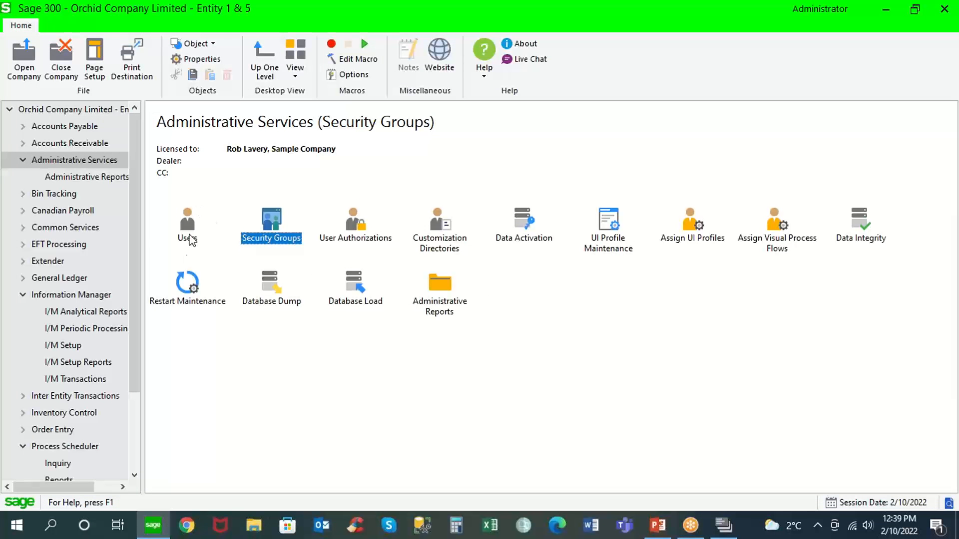
- Return to Report Runner in I/M Analytical Reports and close the Report Security window without selecting any group
{"action": "left_click", "coordinate": [117, 314]}
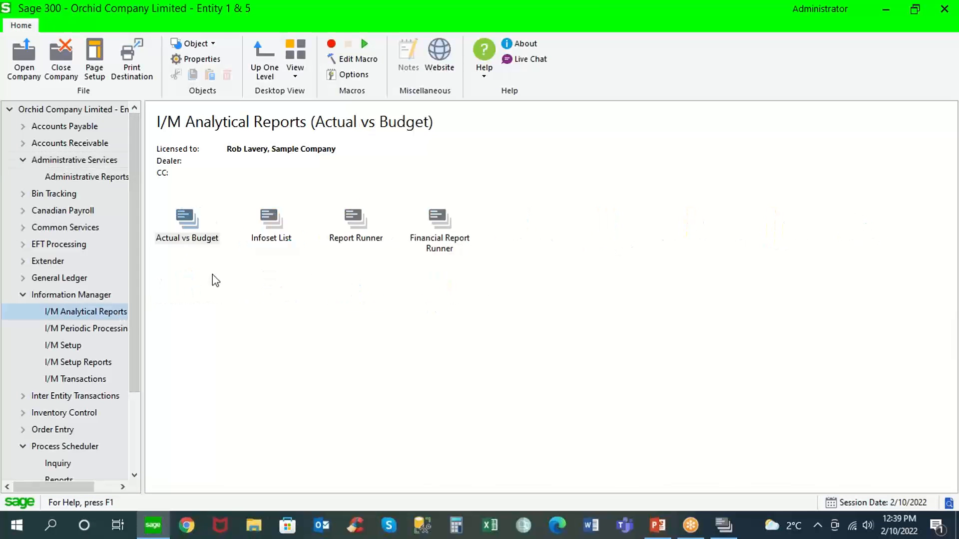
{"action": "left_click", "coordinate": [359, 231]}
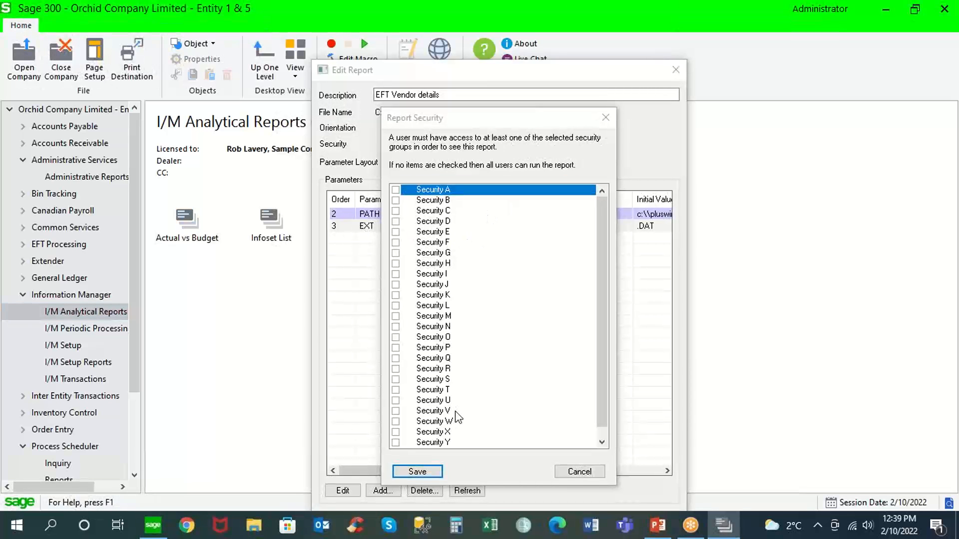
{"action": "left_click", "coordinate": [579, 472]}
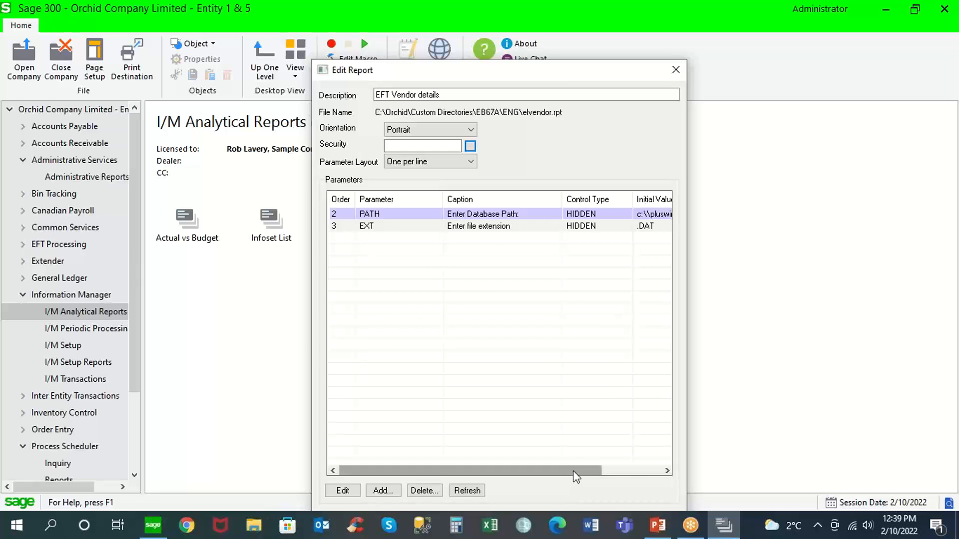
- Check the initial values of the EFT Vendor details parameters and close the edit window without changes
{"action": "left_click_drag", "start_coordinate": [574, 470], "coordinate": [626, 465]}
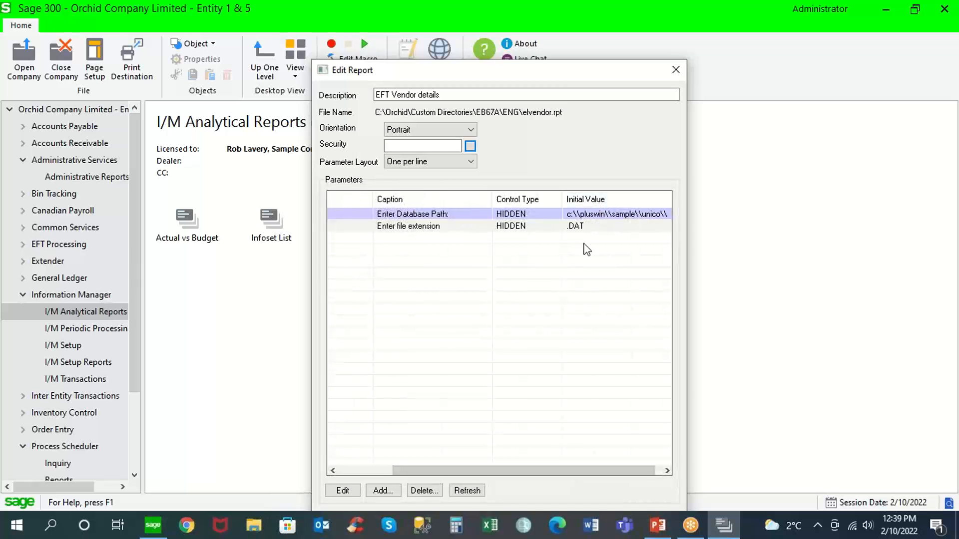
{"action": "left_click_drag", "start_coordinate": [460, 469], "coordinate": [336, 464]}
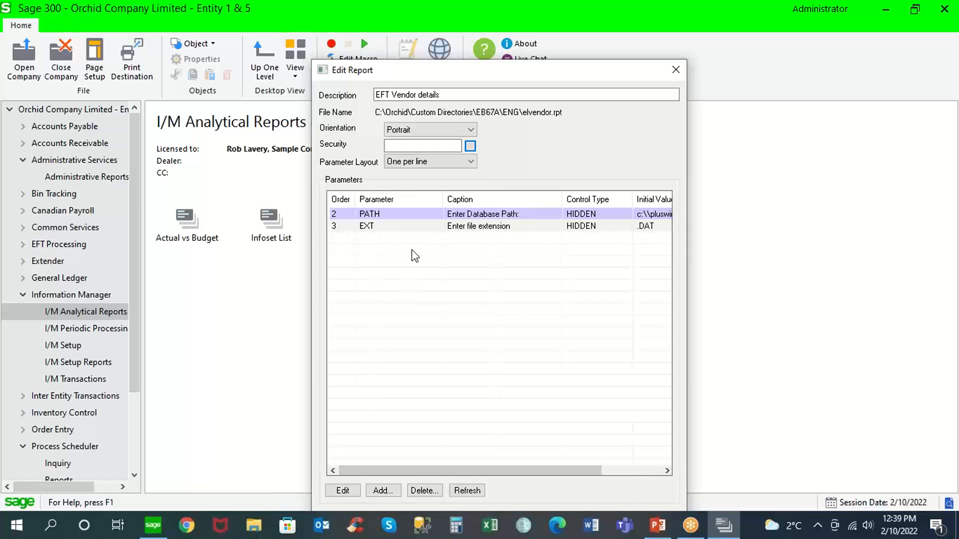
{"action": "left_click", "coordinate": [675, 70]}
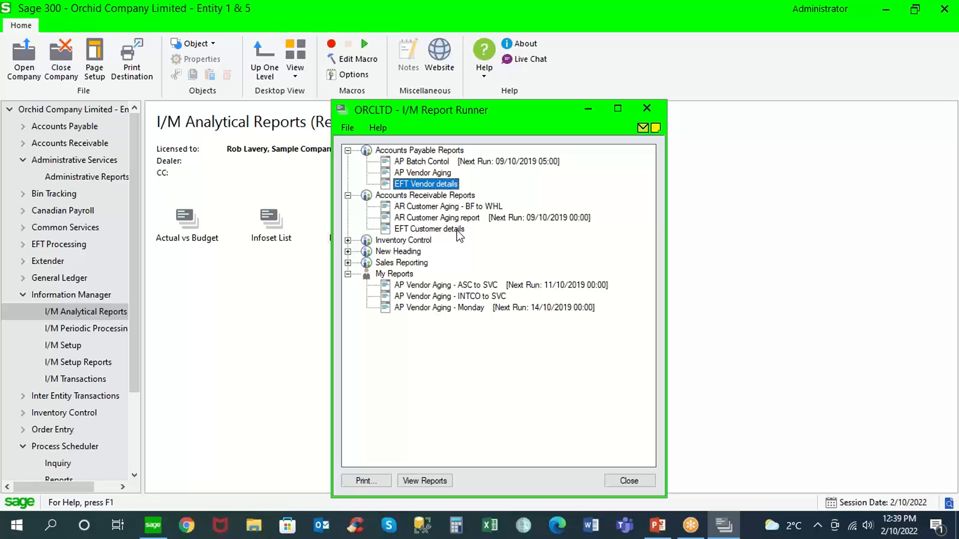
- Open the schedule settings of the EFT Vendor details report and enable Schedule Report
{"action": "right_click", "coordinate": [431, 179]}
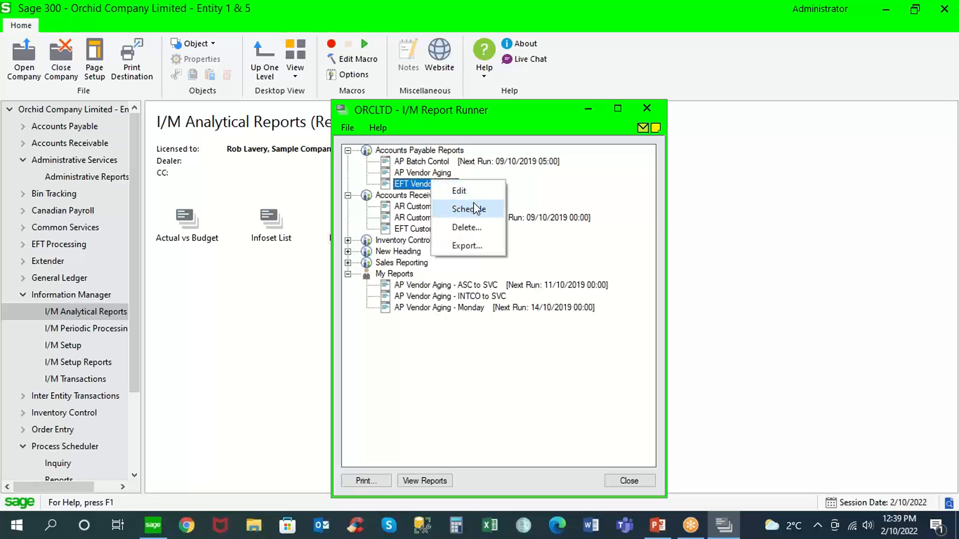
{"action": "left_click", "coordinate": [473, 208]}
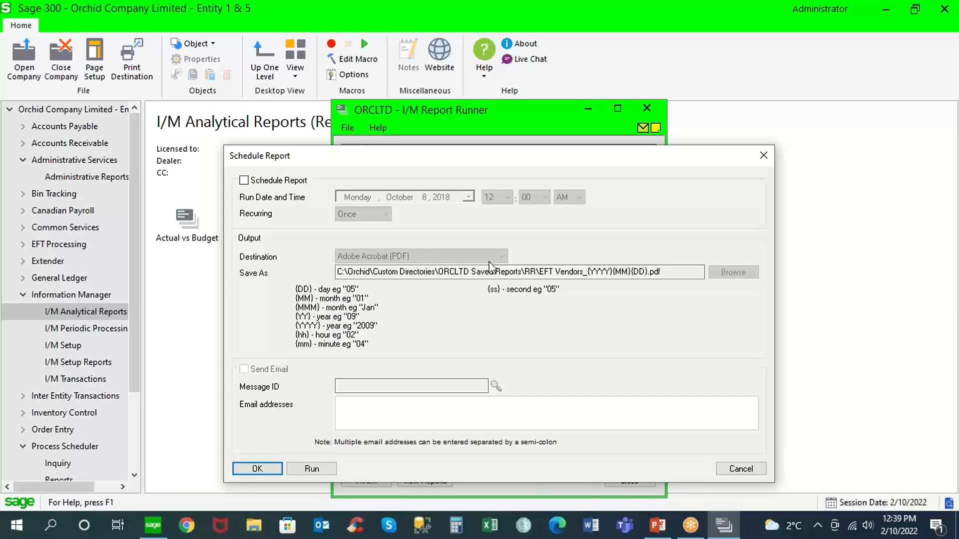
{"action": "left_click", "coordinate": [244, 180]}
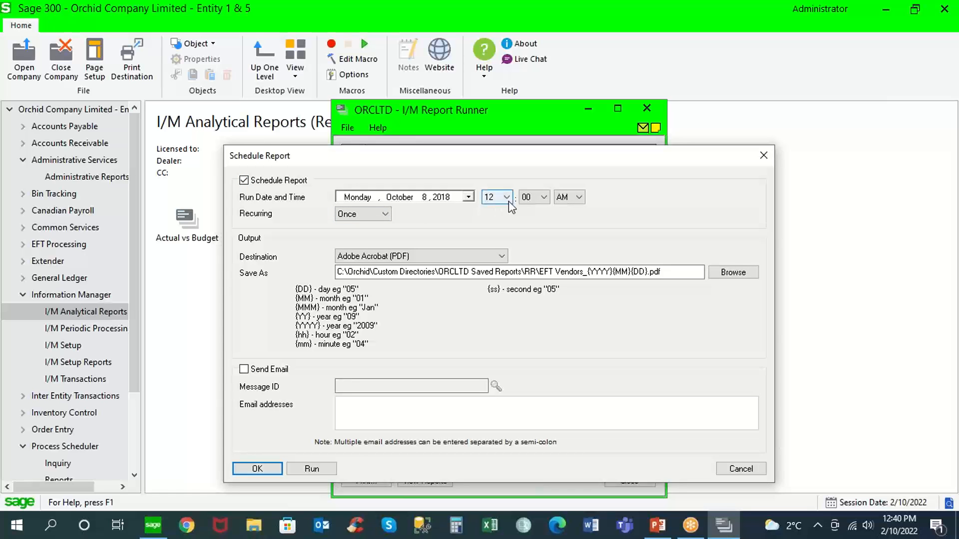
- Set the schedule's recurrence to Weekly and view the available week intervals without changing the interval
{"action": "left_click", "coordinate": [386, 215]}
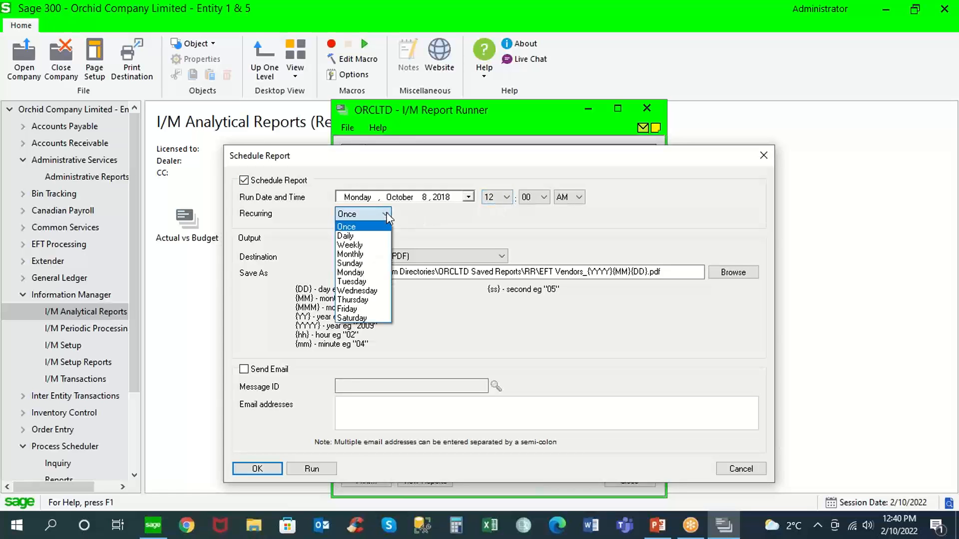
{"action": "left_click", "coordinate": [379, 244]}
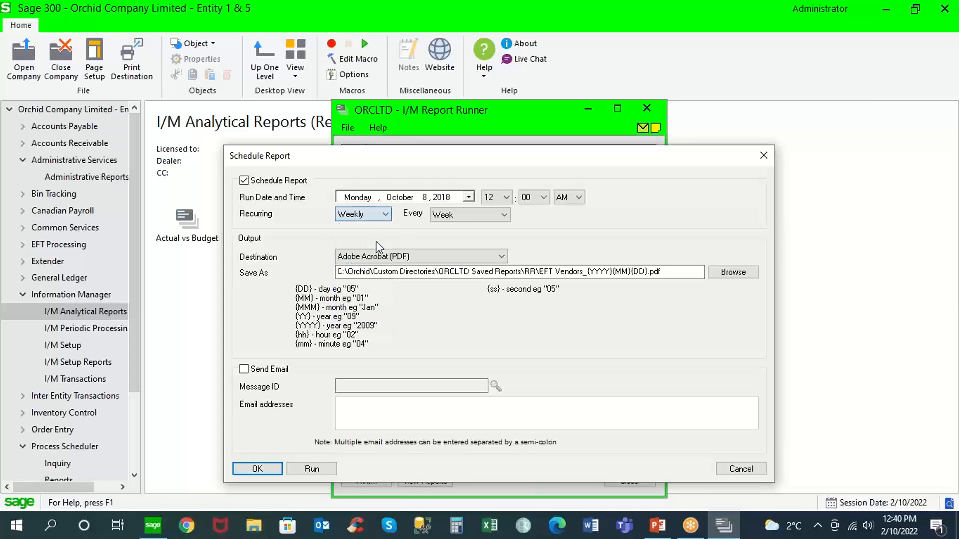
{"action": "left_click", "coordinate": [503, 215]}
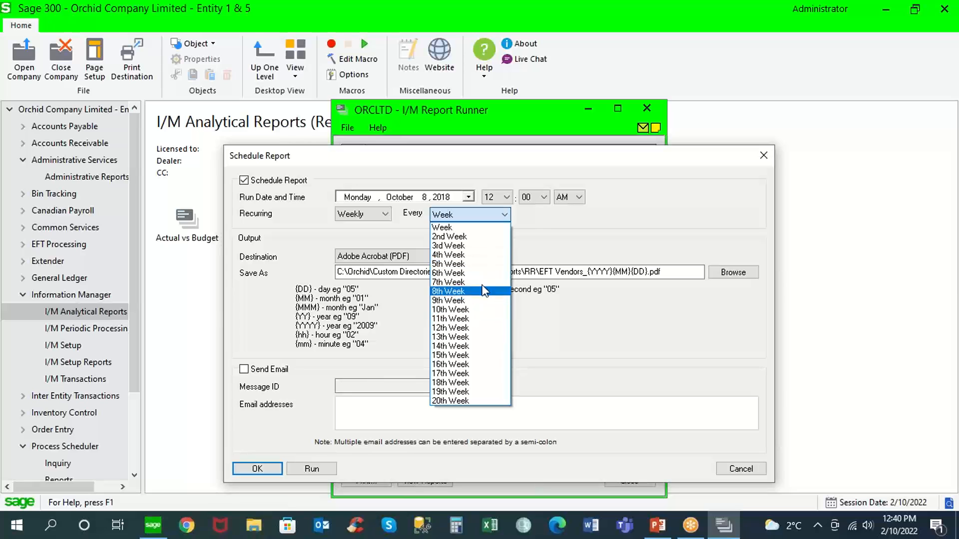
{"action": "left_click", "coordinate": [503, 216]}
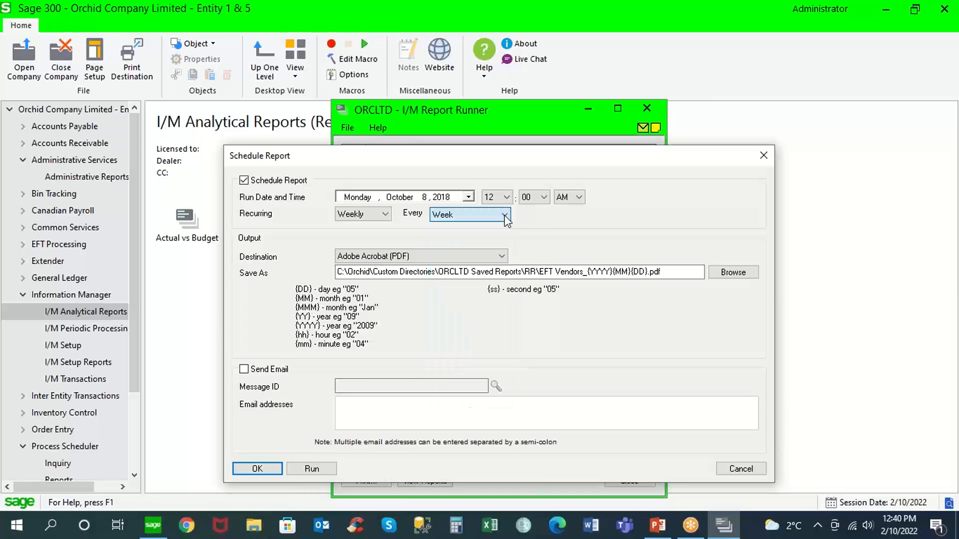
- Set the schedule's recurrence to Monthly and view the available month intervals, keeping it at every Month
{"action": "left_click", "coordinate": [385, 214]}
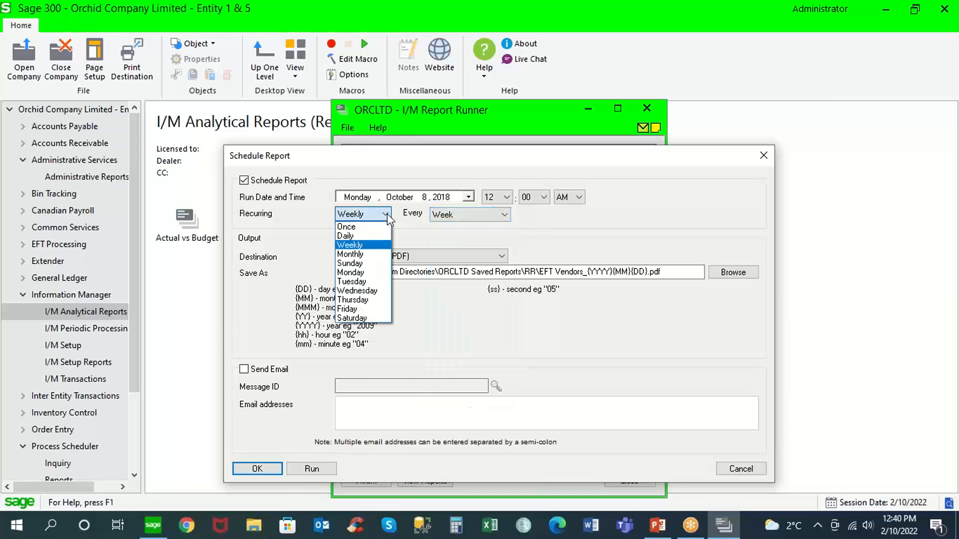
{"action": "left_click", "coordinate": [368, 256]}
{"action": "left_click", "coordinate": [505, 214]}
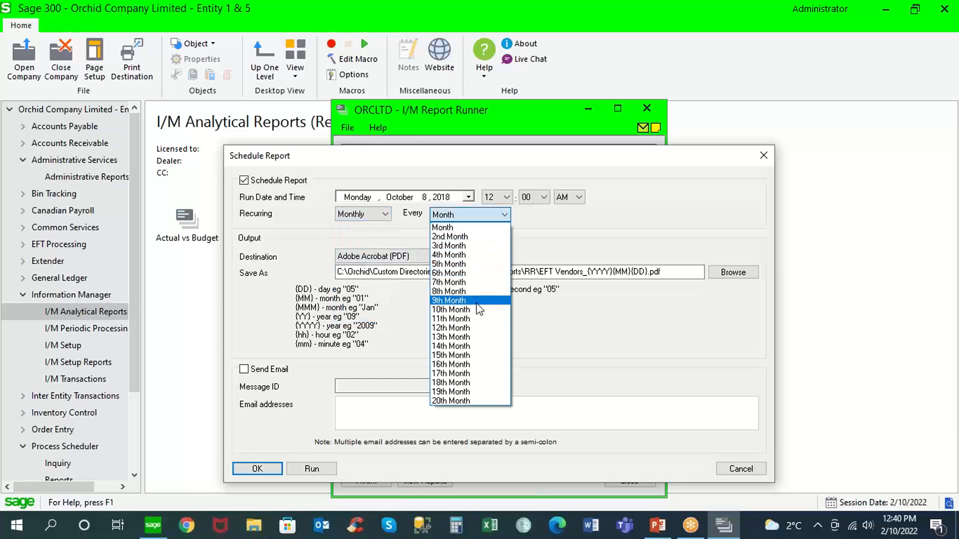
{"action": "left_click", "coordinate": [505, 214]}
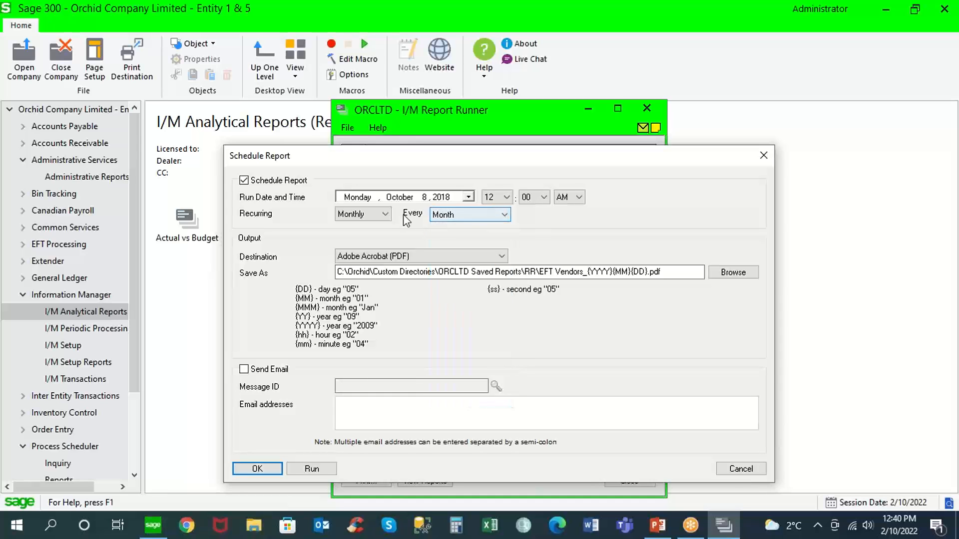
- Set the schedule's recurrence to Friday, then close the schedule settings without saving
{"action": "left_click", "coordinate": [384, 214]}
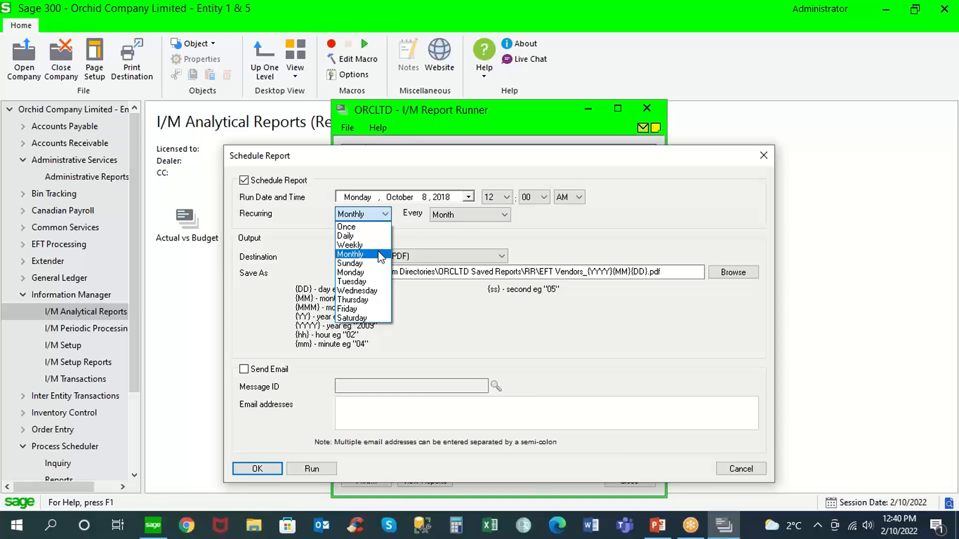
{"action": "left_click", "coordinate": [374, 309]}
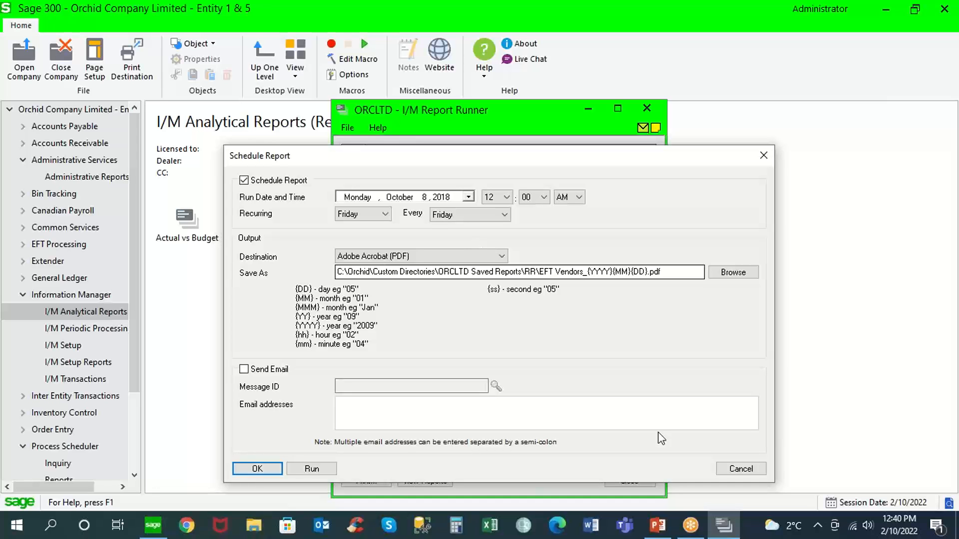
{"action": "left_click", "coordinate": [736, 469]}
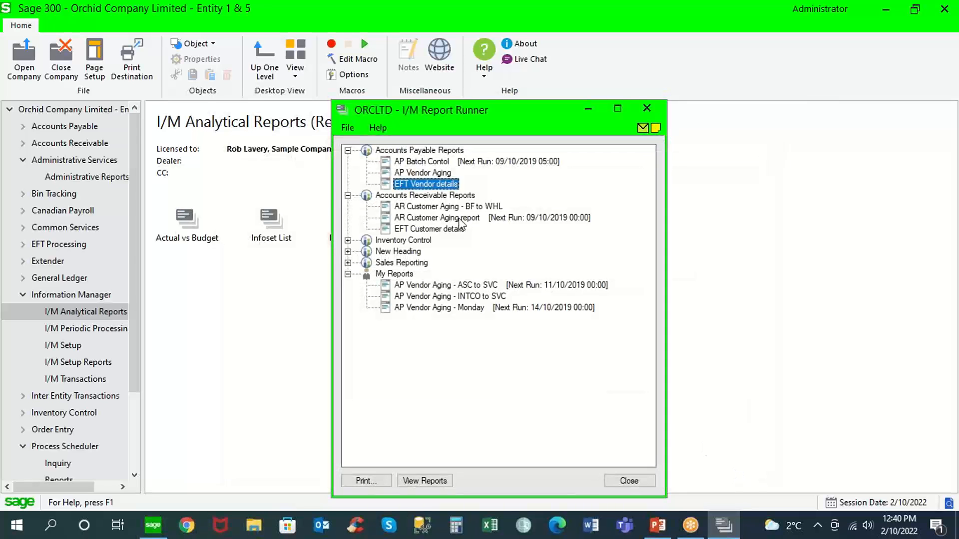
- Collapse the Accounts Payable Reports, Accounts Receivable Reports and My Reports groups and close Report Runner
{"action": "left_click", "coordinate": [348, 150]}
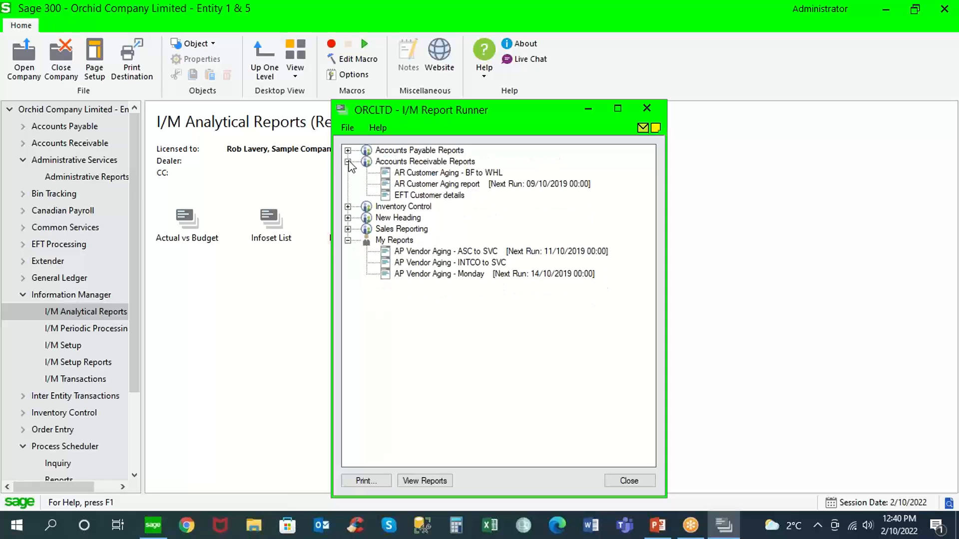
{"action": "left_click", "coordinate": [348, 161]}
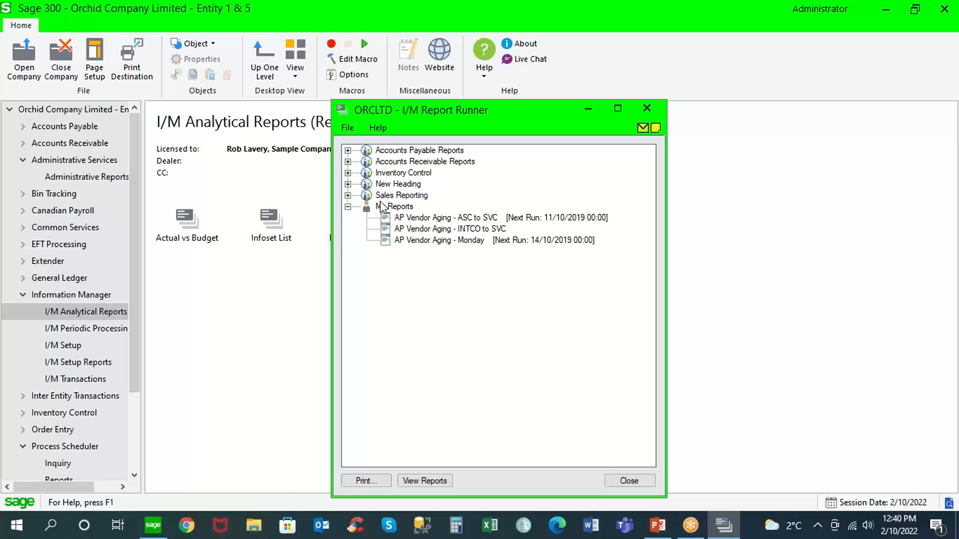
{"action": "left_click", "coordinate": [348, 207]}
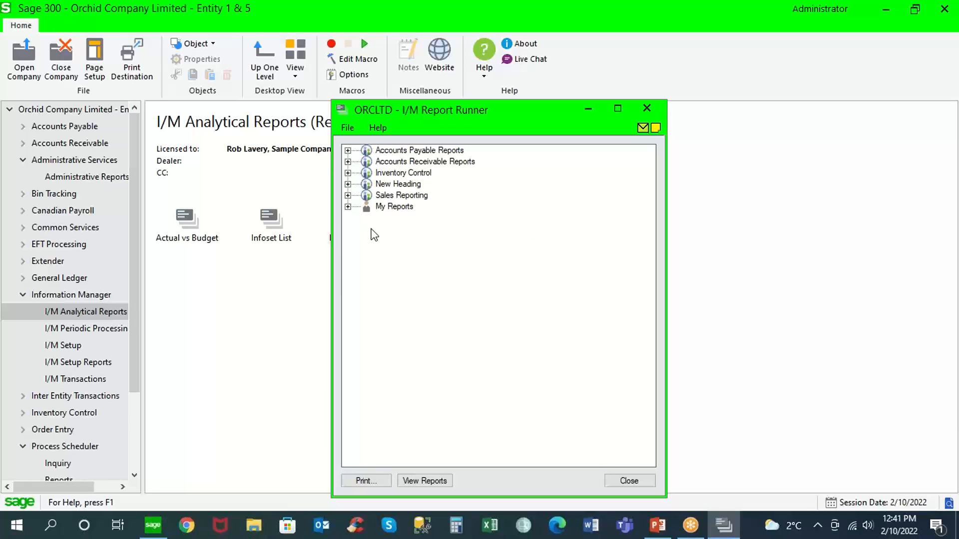
{"action": "left_click", "coordinate": [629, 480]}
- Open Financial Report Runner and mark Balance Sheet - 100 under Department 100 and Balance Sheet - 200 under Department 200
{"action": "double_click", "coordinate": [436, 235]}
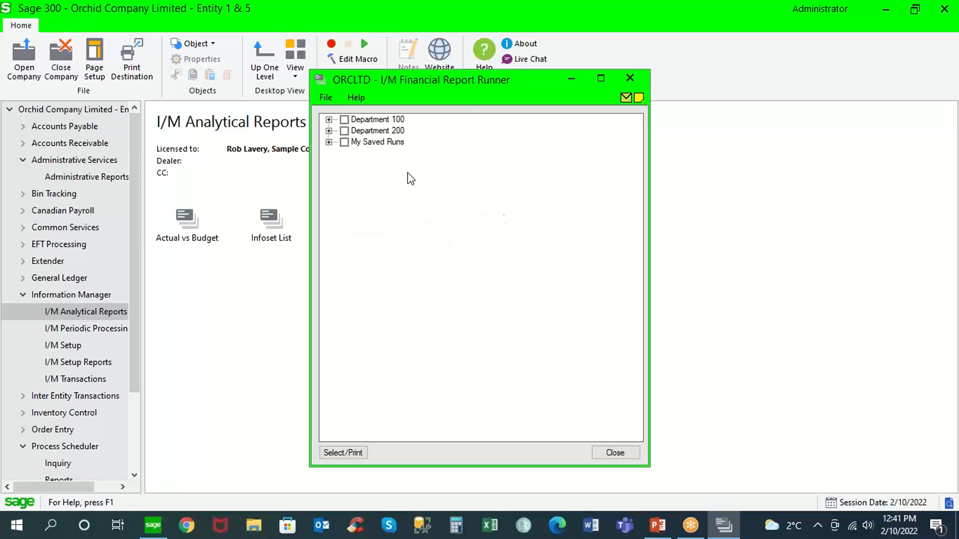
{"action": "left_click", "coordinate": [329, 120]}
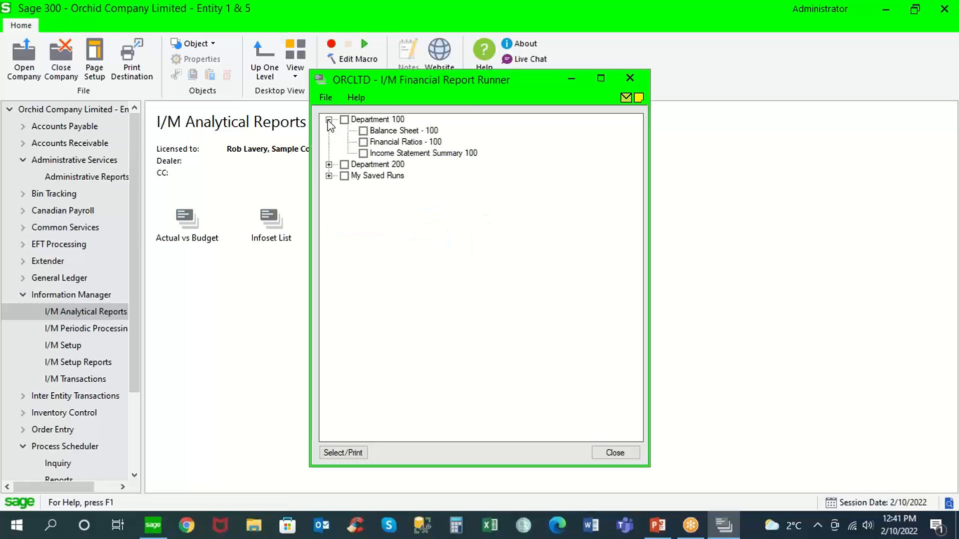
{"action": "left_click", "coordinate": [329, 164]}
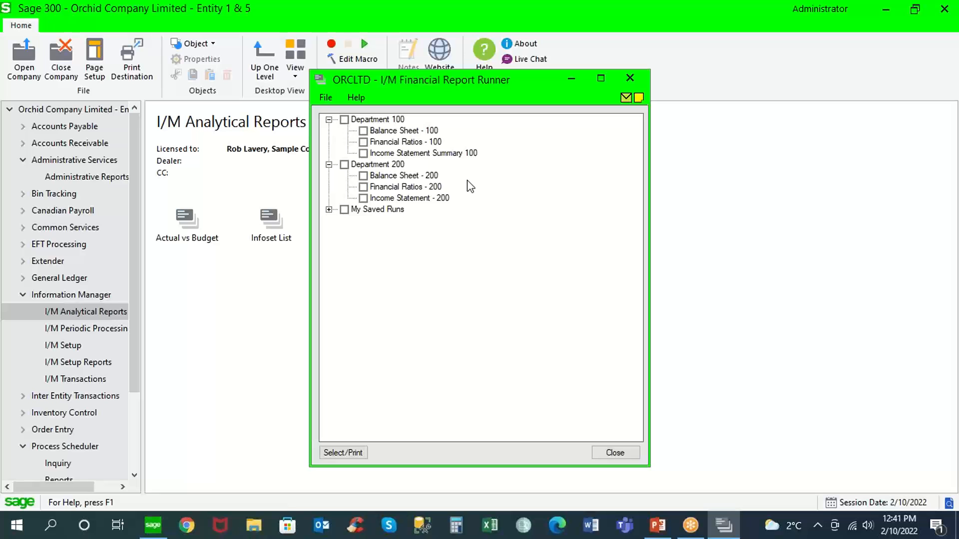
{"action": "left_click", "coordinate": [364, 130]}
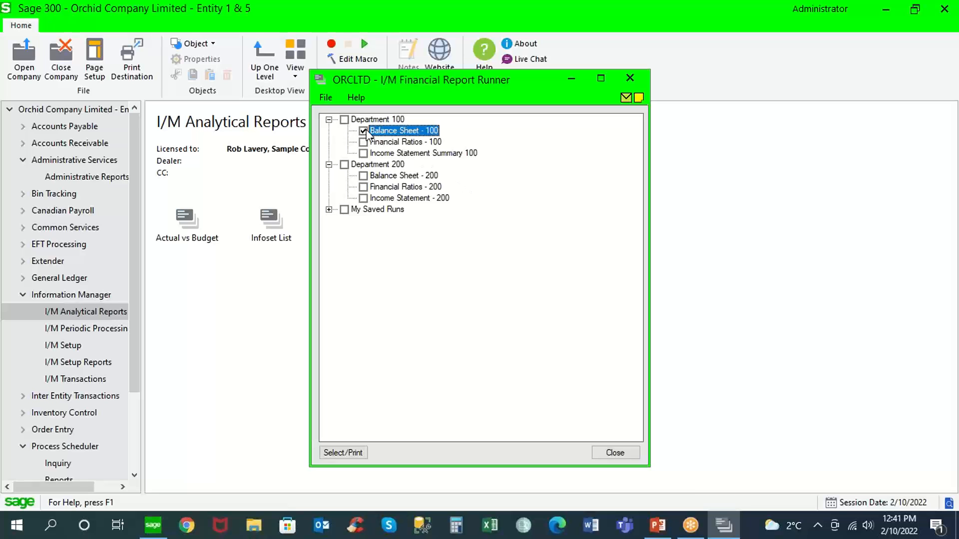
{"action": "left_click", "coordinate": [363, 176]}
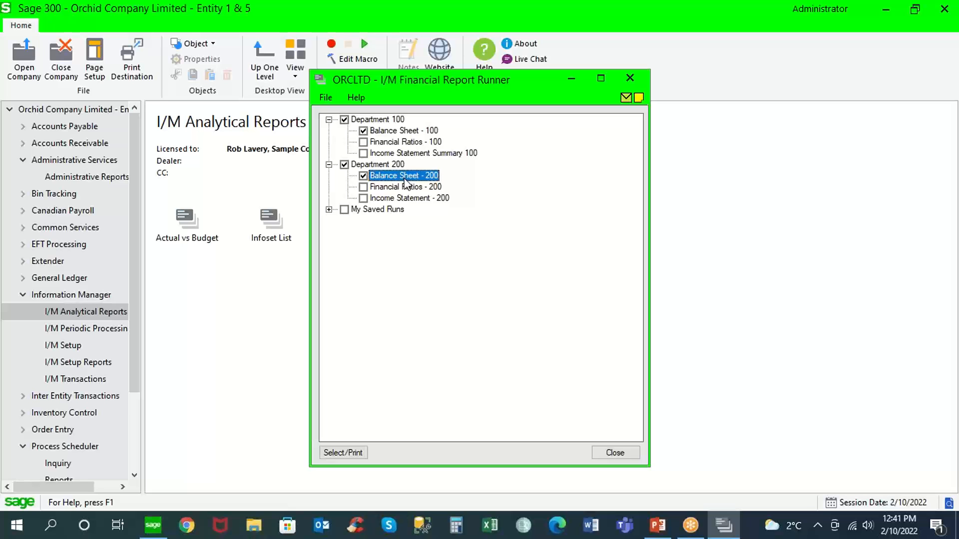
- Examine the setup of the Balance Sheet - 100 report, including its Division segment and range, and close it without changes
{"action": "right_click", "coordinate": [393, 131]}
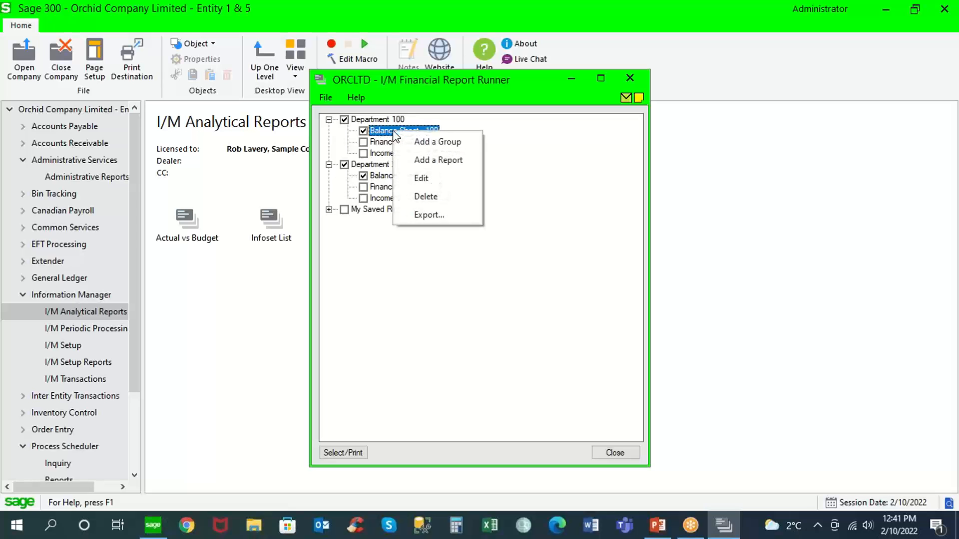
{"action": "left_click", "coordinate": [421, 179]}
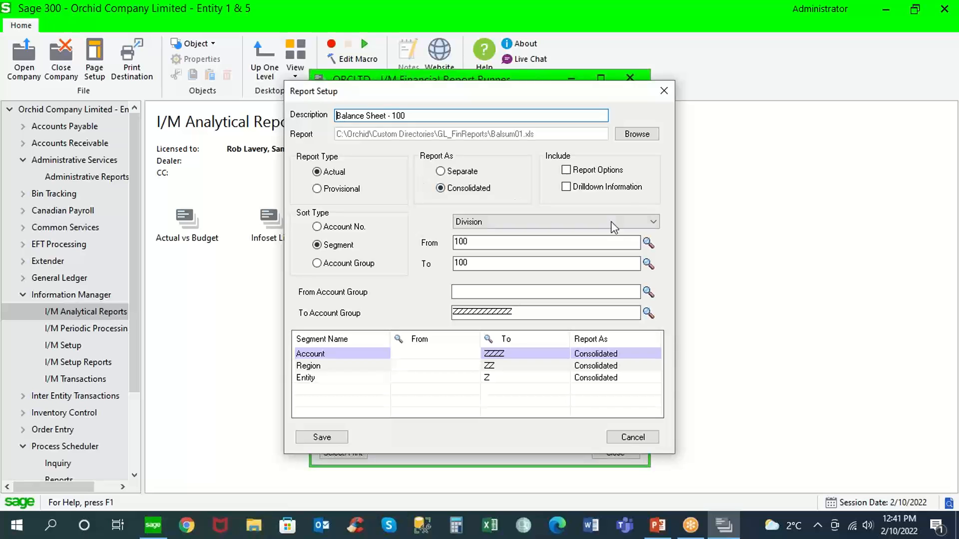
{"action": "left_click", "coordinate": [652, 226]}
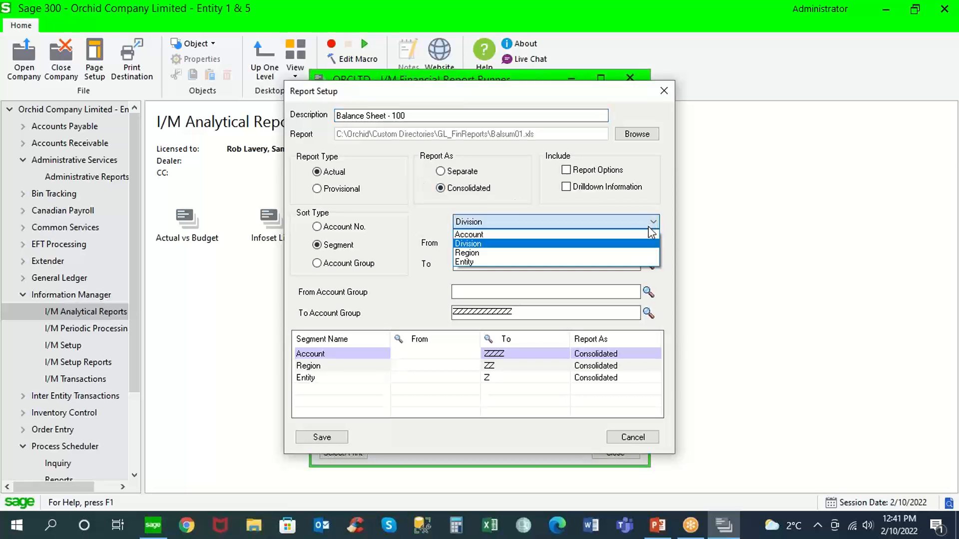
{"action": "left_click", "coordinate": [647, 248]}
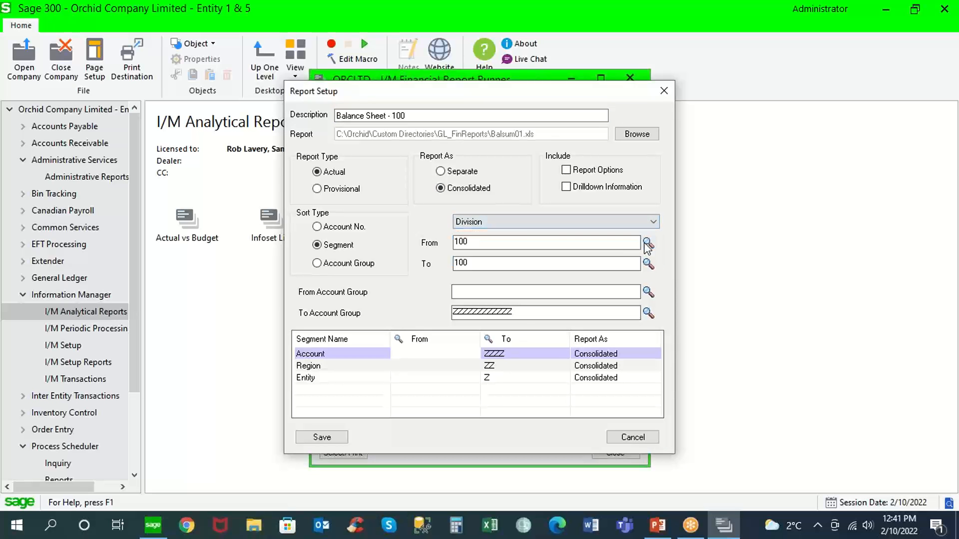
{"action": "left_click_drag", "start_coordinate": [487, 244], "coordinate": [423, 240]}
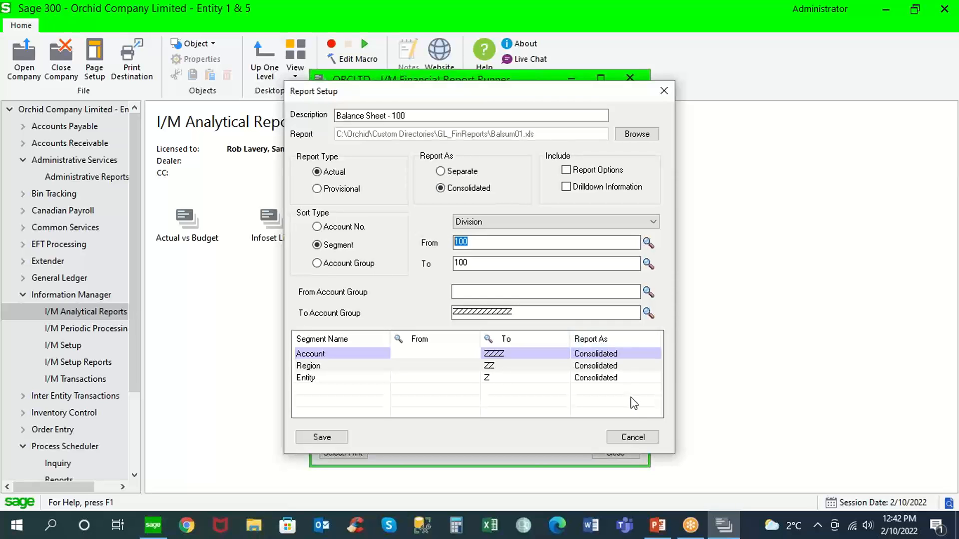
{"action": "left_click", "coordinate": [632, 438]}
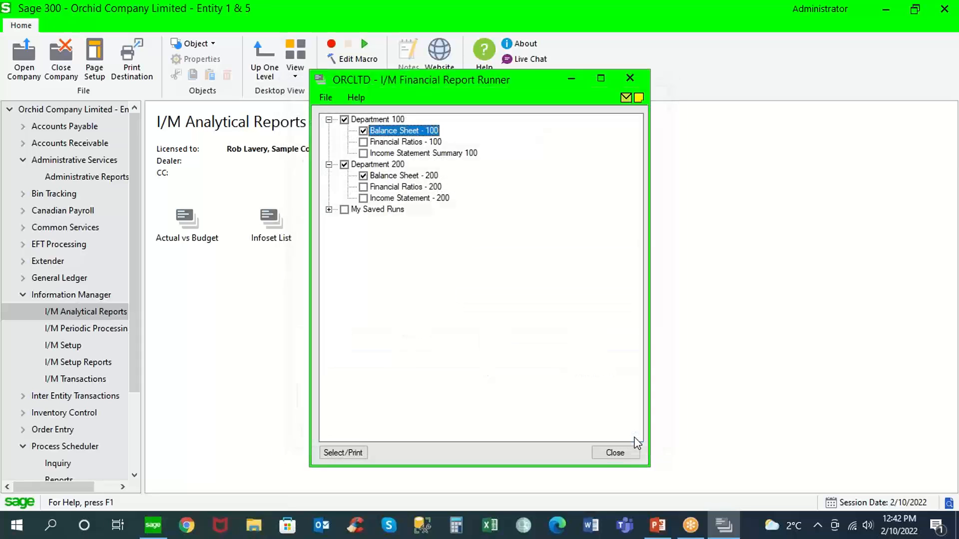
- Add a new report group named Consolidated Reports in Financial Report Runner
{"action": "right_click", "coordinate": [400, 136]}
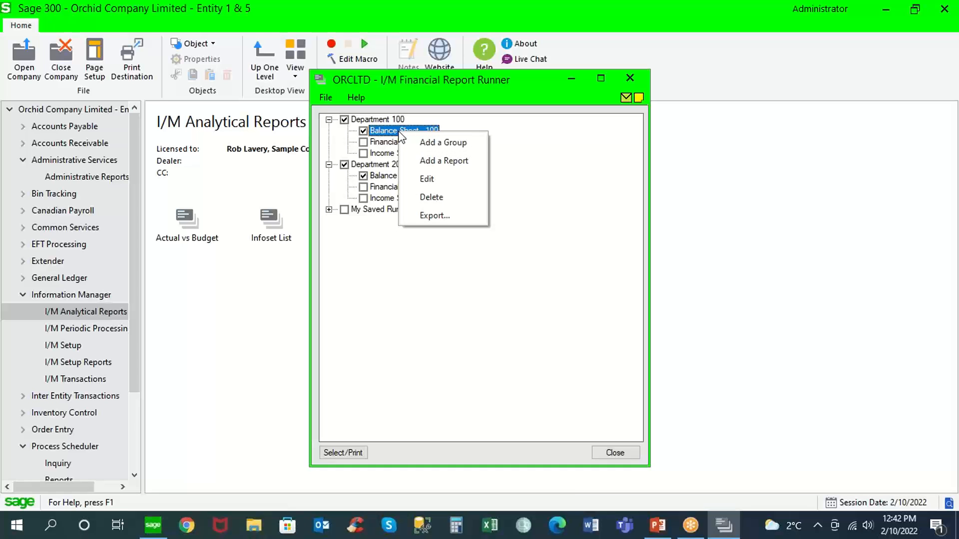
{"action": "left_click", "coordinate": [442, 142]}
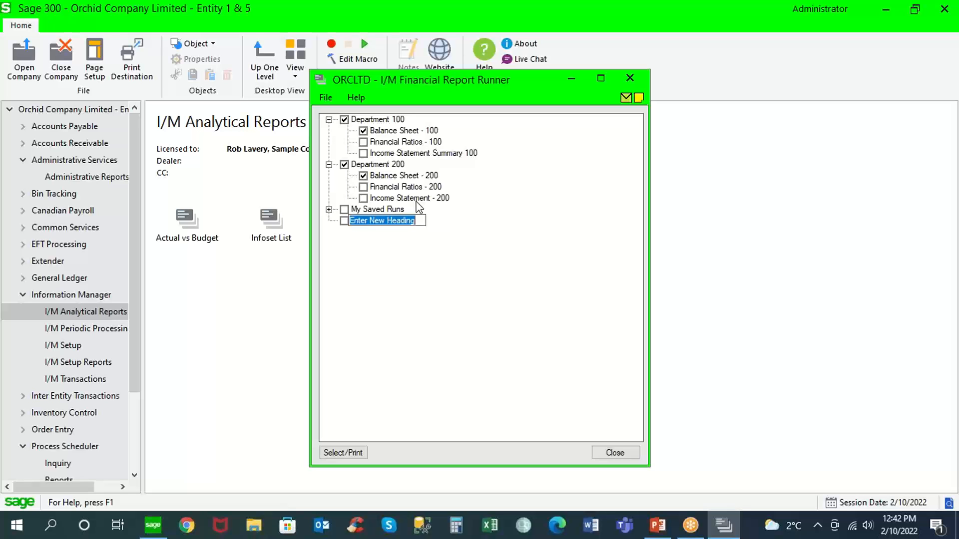
{"action": "type", "text": "Consolida"}
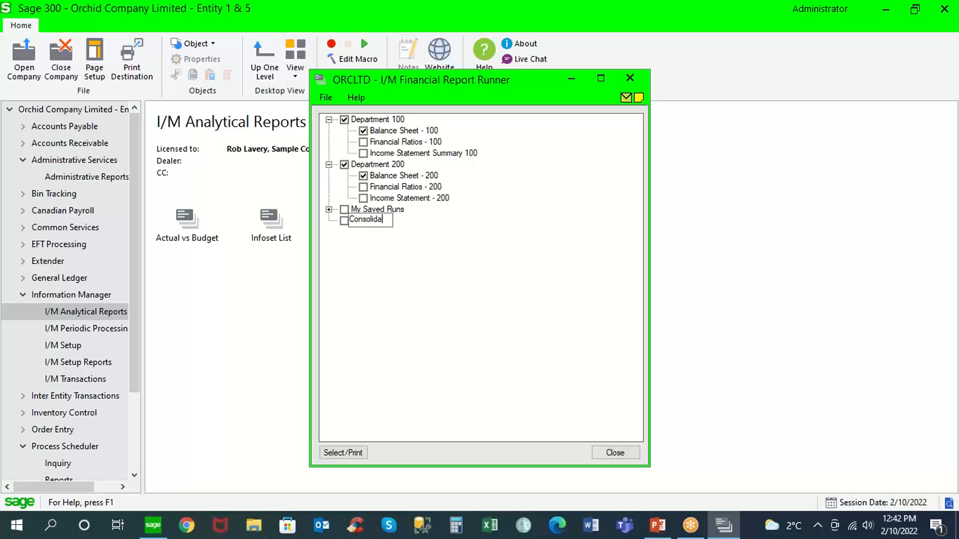
{"action": "type", "text": "ted Reports"}
{"action": "key", "text": "Return"}
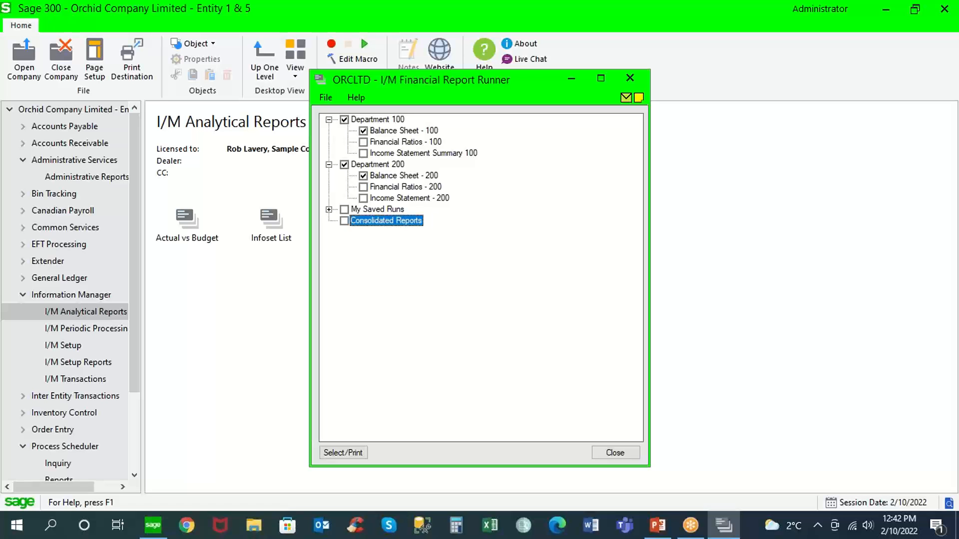
- Add a report to the Consolidated Reports group using the Balsum04 Excel file and save it with the default description
{"action": "right_click", "coordinate": [405, 224]}
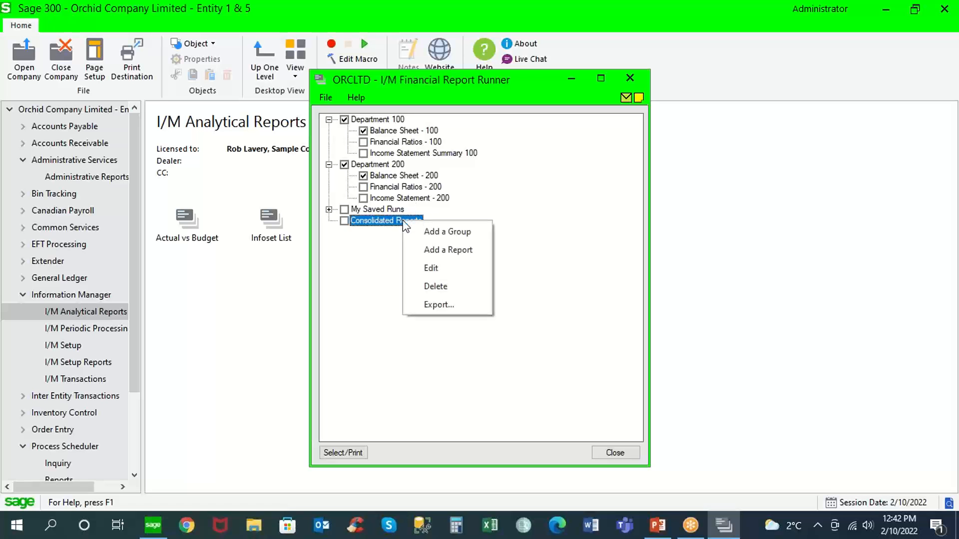
{"action": "left_click", "coordinate": [444, 251]}
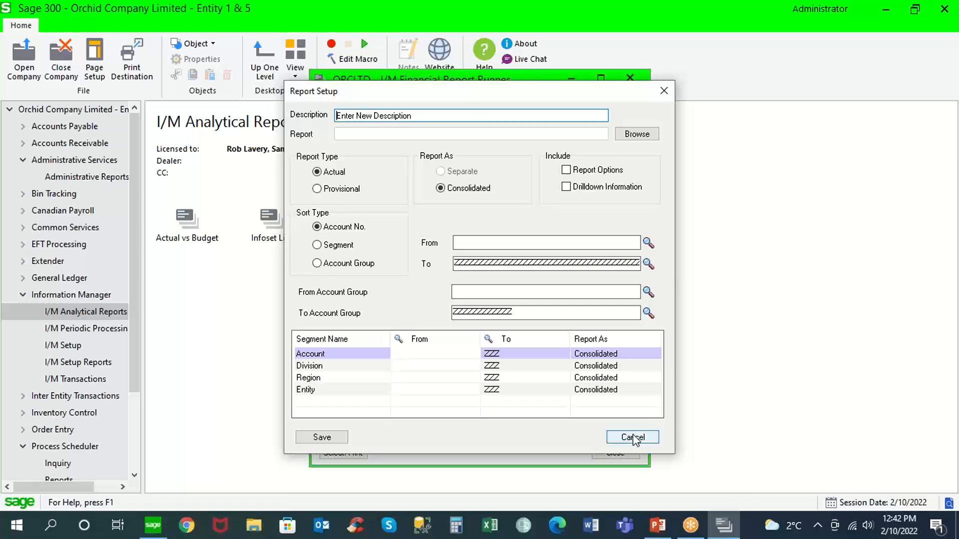
{"action": "left_click", "coordinate": [638, 135]}
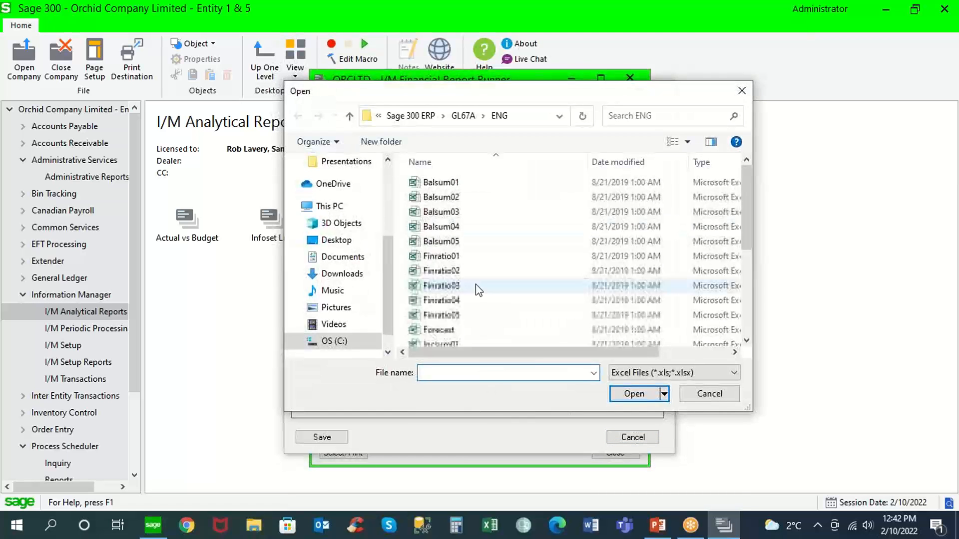
{"action": "double_click", "coordinate": [439, 228]}
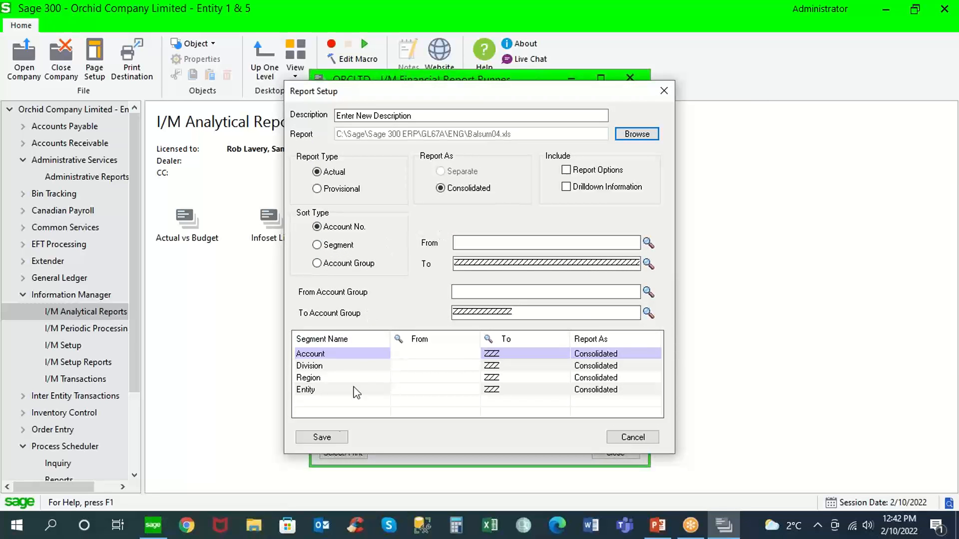
{"action": "left_click", "coordinate": [322, 438]}
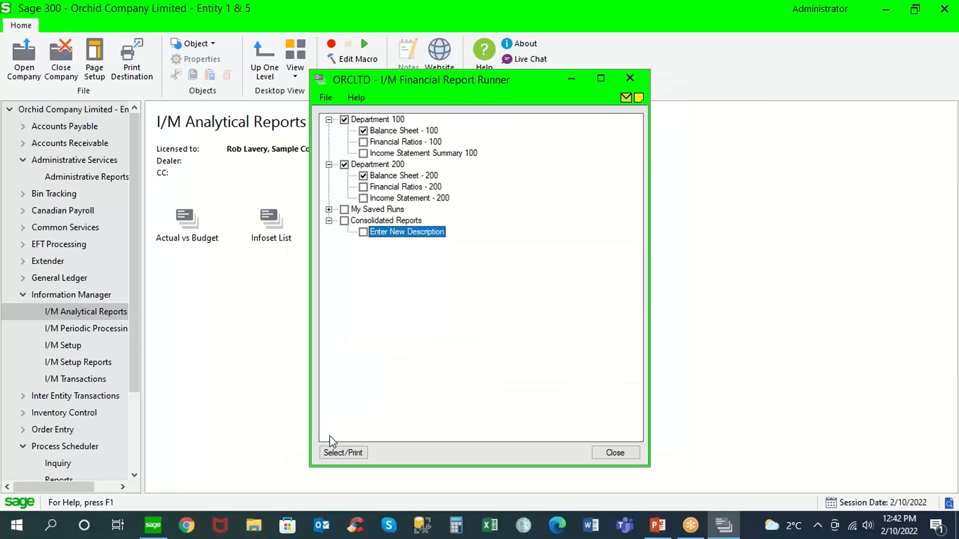
- Change the description of the new report under Consolidated Reports to Consolidated Balance Sheet and save it
{"action": "right_click", "coordinate": [411, 237]}
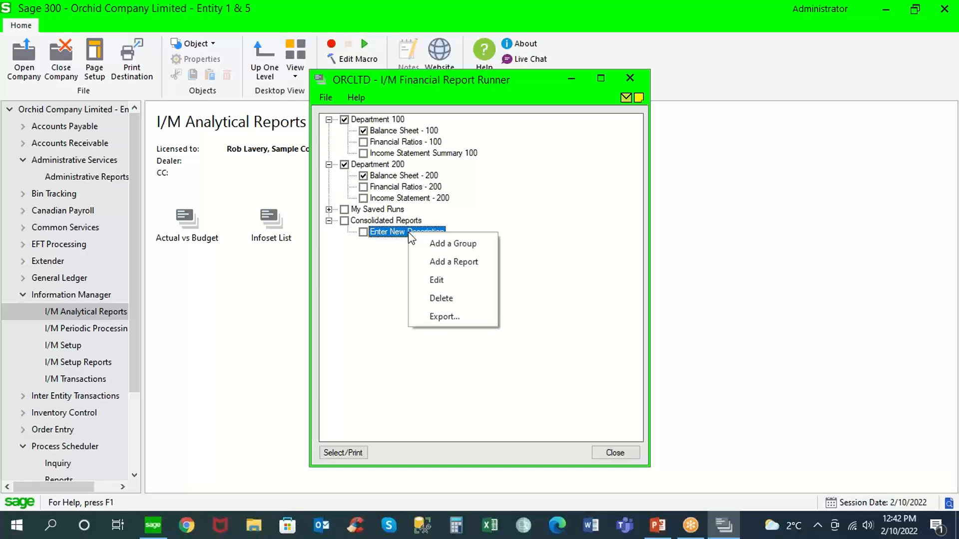
{"action": "left_click", "coordinate": [437, 278]}
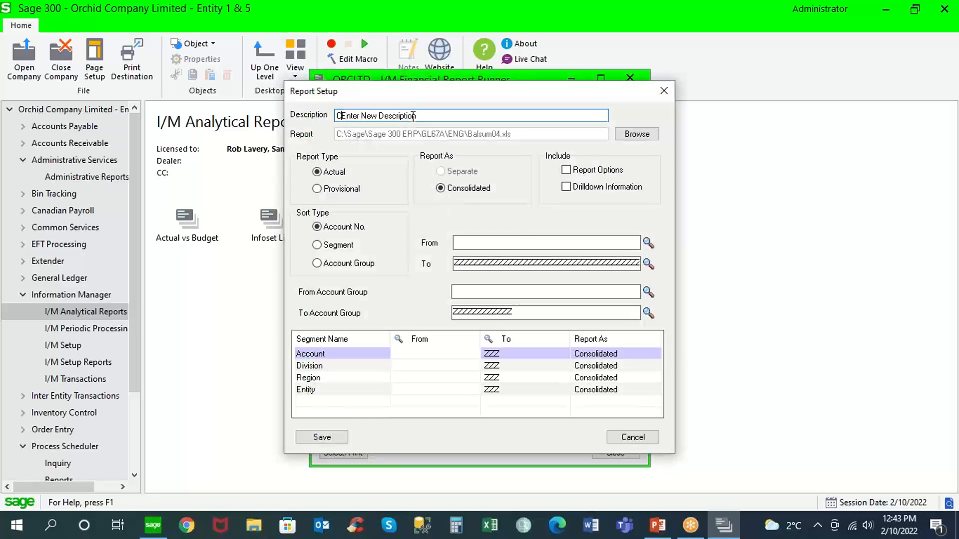
{"action": "left_click_drag", "start_coordinate": [413, 116], "coordinate": [341, 116]}
{"action": "type", "text": "onsolidated Balance Sheet"}
{"action": "left_click", "coordinate": [322, 438]}
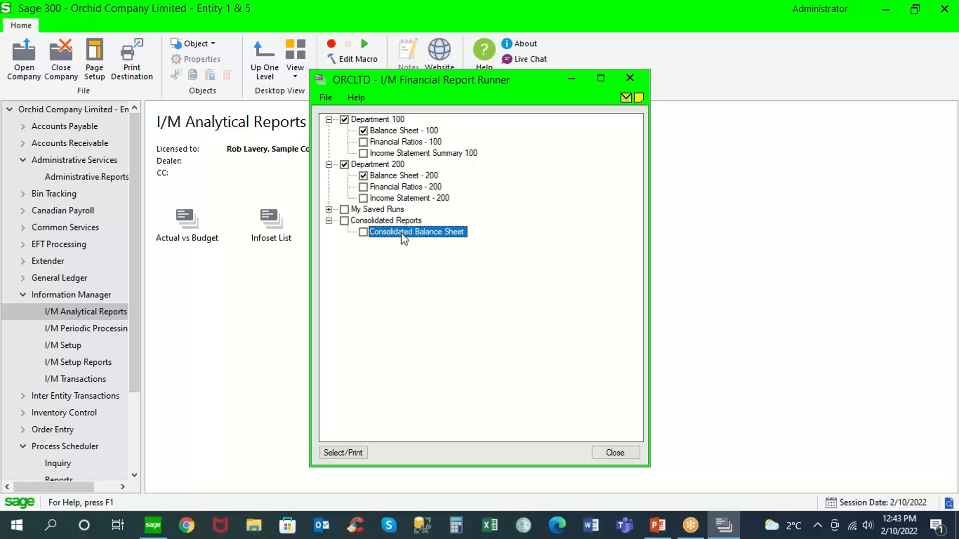
- Examine the Account Group sort type in the Consolidated Balance Sheet report setup and cancel the setup
{"action": "right_click", "coordinate": [401, 233]}
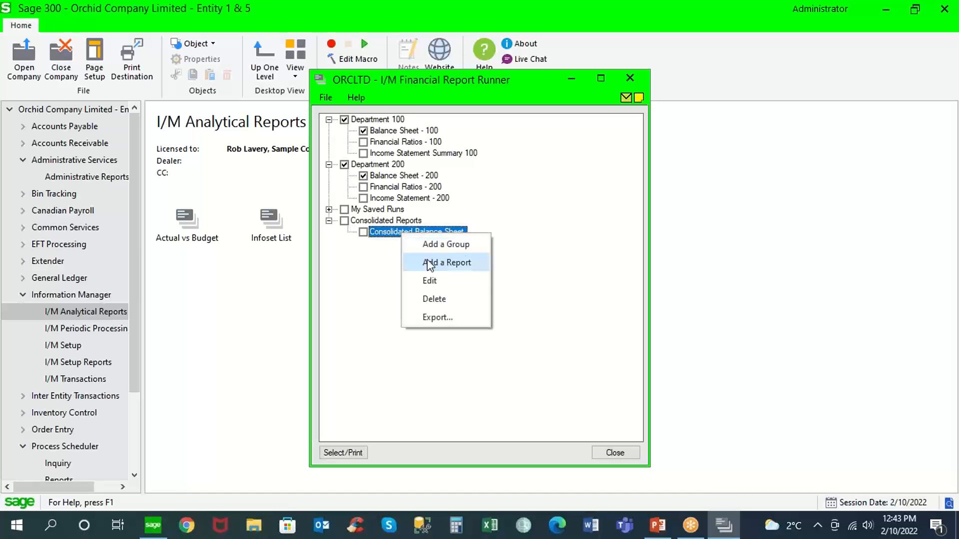
{"action": "left_click", "coordinate": [430, 281]}
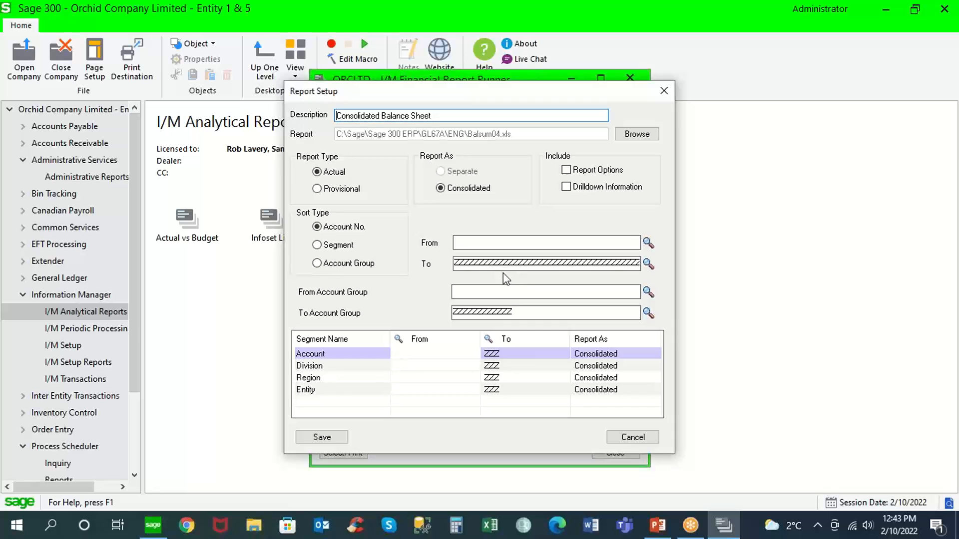
{"action": "left_click", "coordinate": [317, 264]}
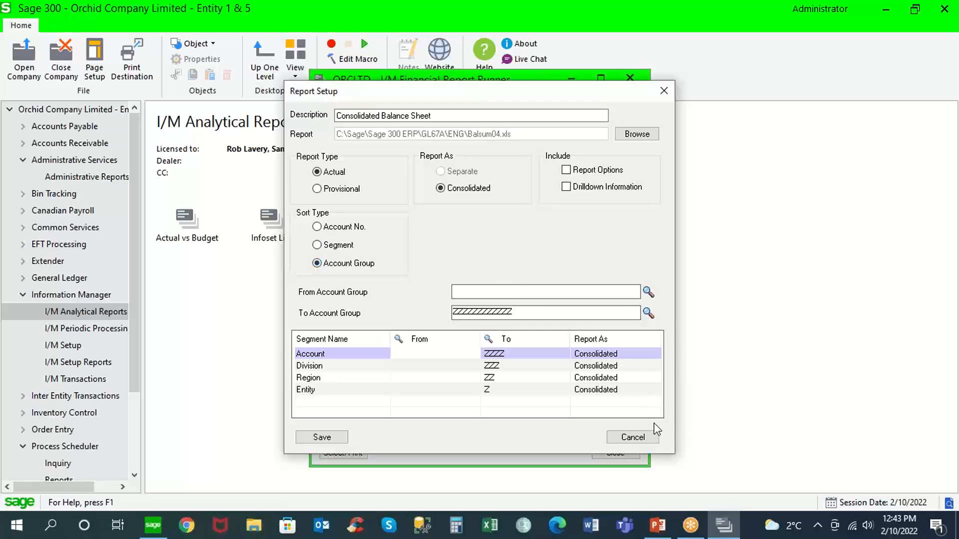
{"action": "left_click", "coordinate": [646, 435]}
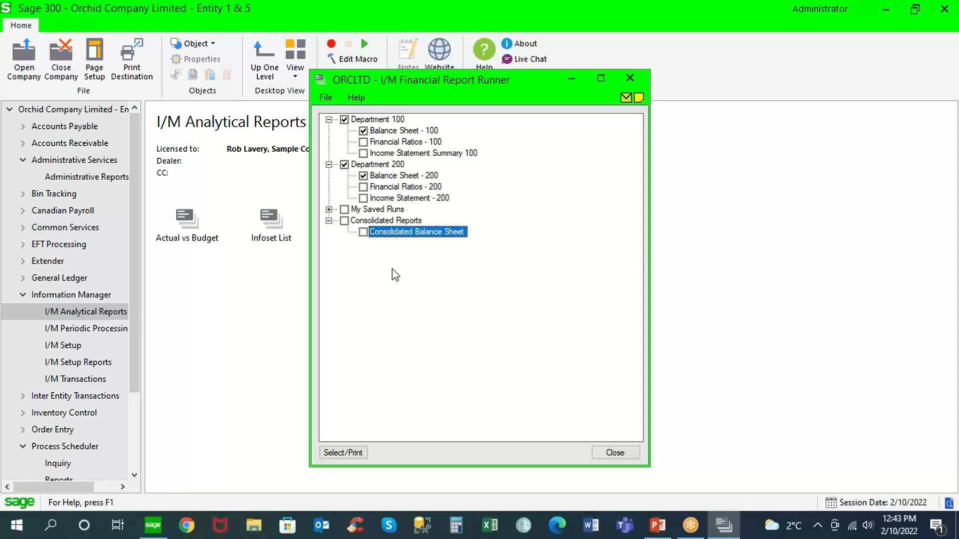
- Include Consolidated Balance Sheet and all My Saved Runs reports in the selection, collapse the groups and close Financial Report Runner
{"action": "left_click", "coordinate": [364, 232]}
{"action": "left_click", "coordinate": [329, 221]}
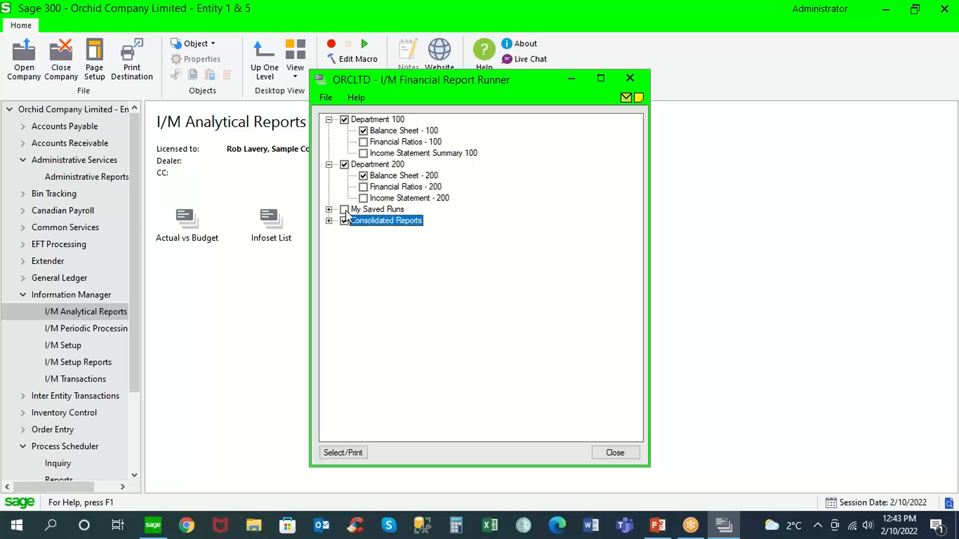
{"action": "left_click", "coordinate": [344, 210]}
{"action": "double_click", "coordinate": [374, 210]}
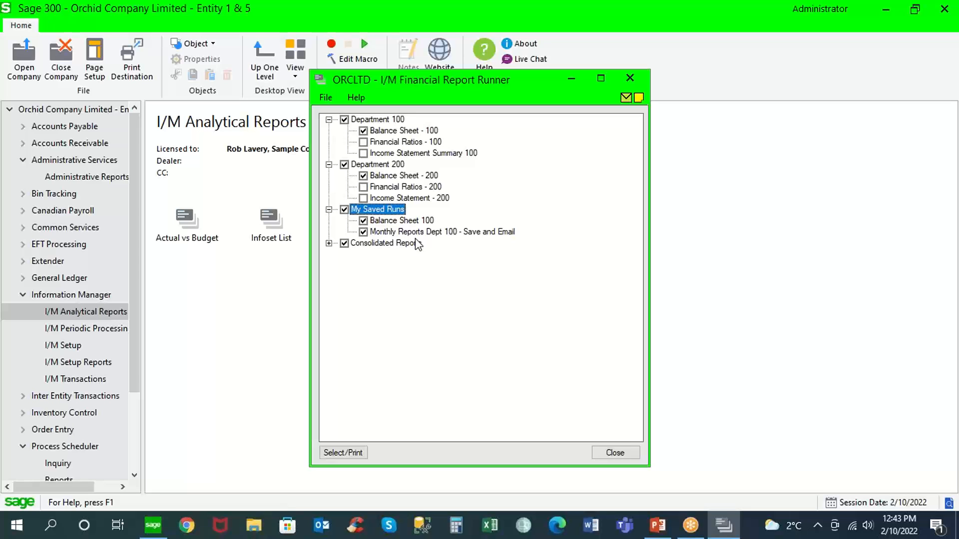
{"action": "left_click", "coordinate": [329, 209]}
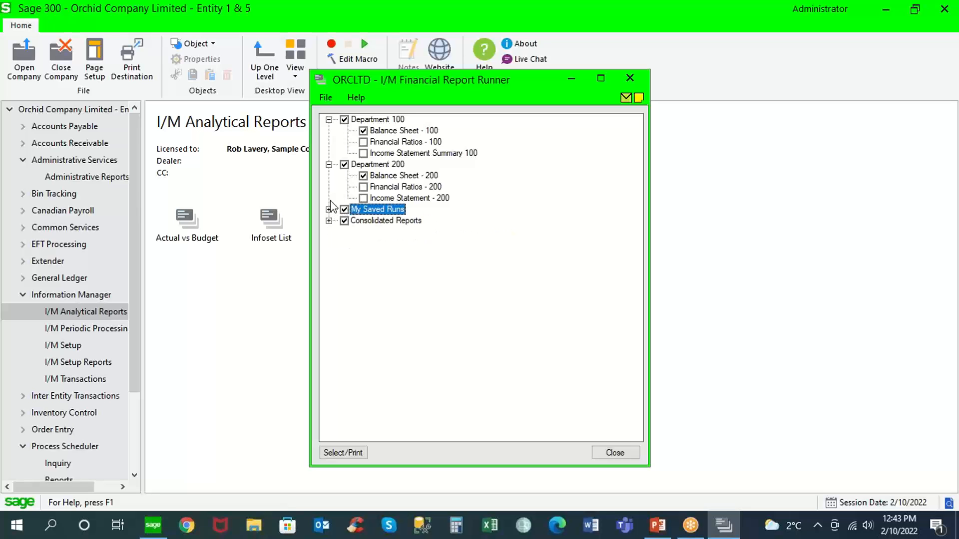
{"action": "left_click", "coordinate": [329, 164]}
{"action": "left_click", "coordinate": [328, 119]}
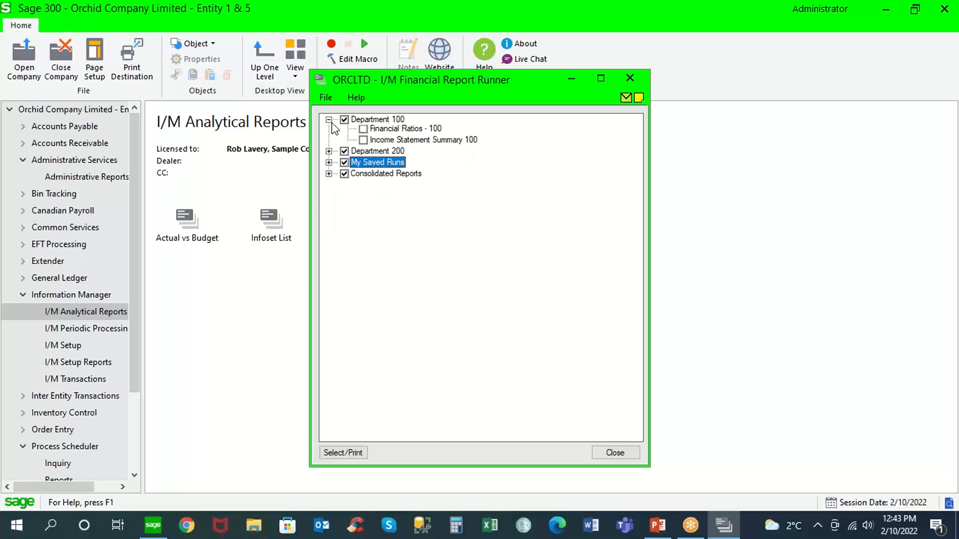
{"action": "left_click", "coordinate": [610, 452]}
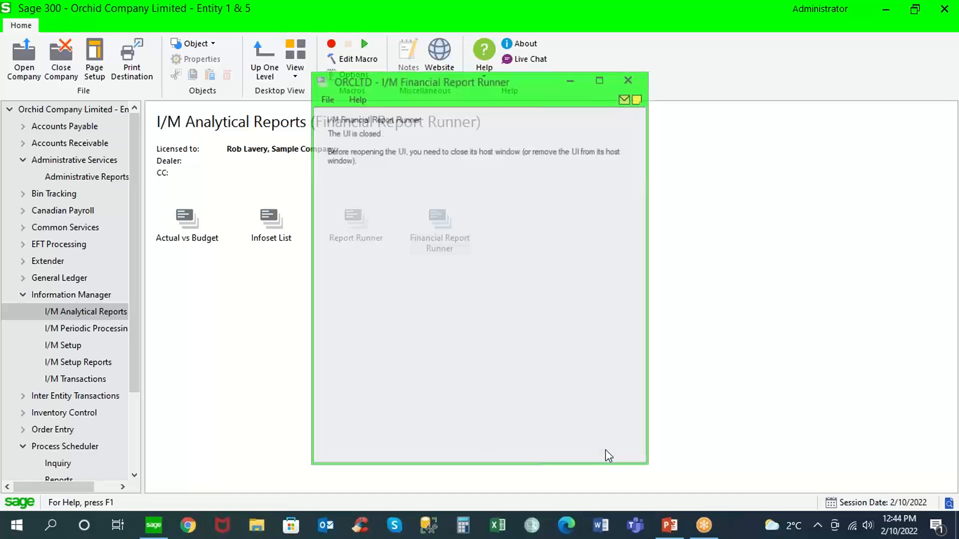
- Examine the schedule of the AP Batch Contol report in Report Runner and close it without changes
{"action": "left_click", "coordinate": [432, 248]}
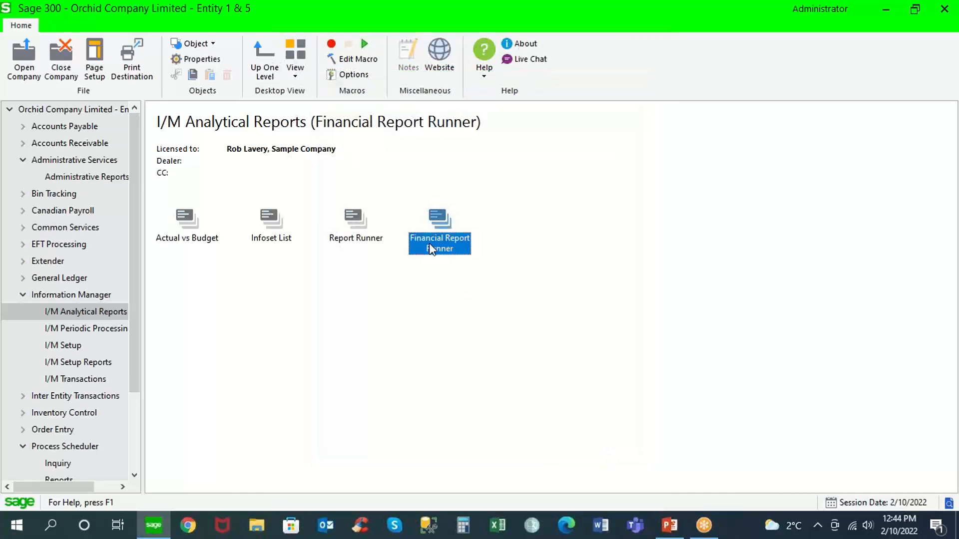
{"action": "double_click", "coordinate": [357, 227]}
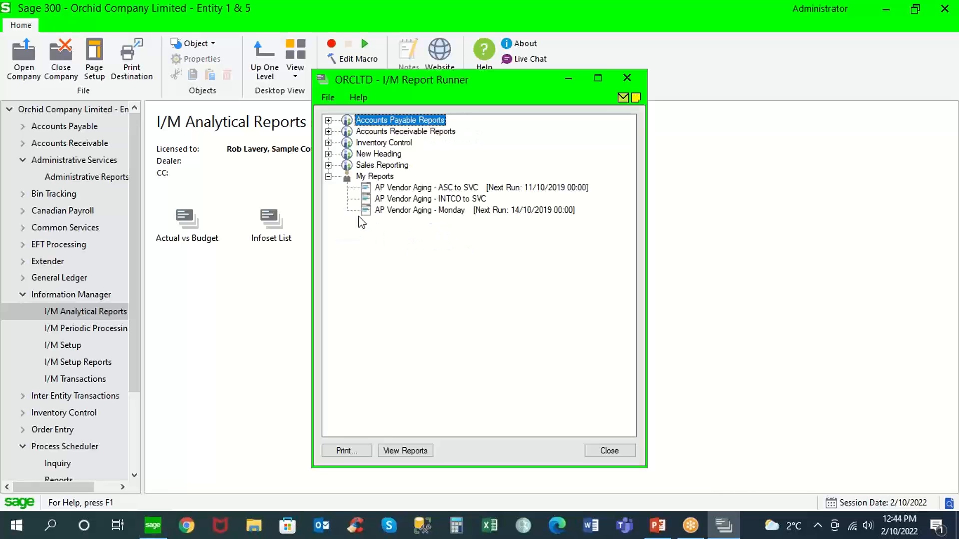
{"action": "right_click", "coordinate": [385, 126]}
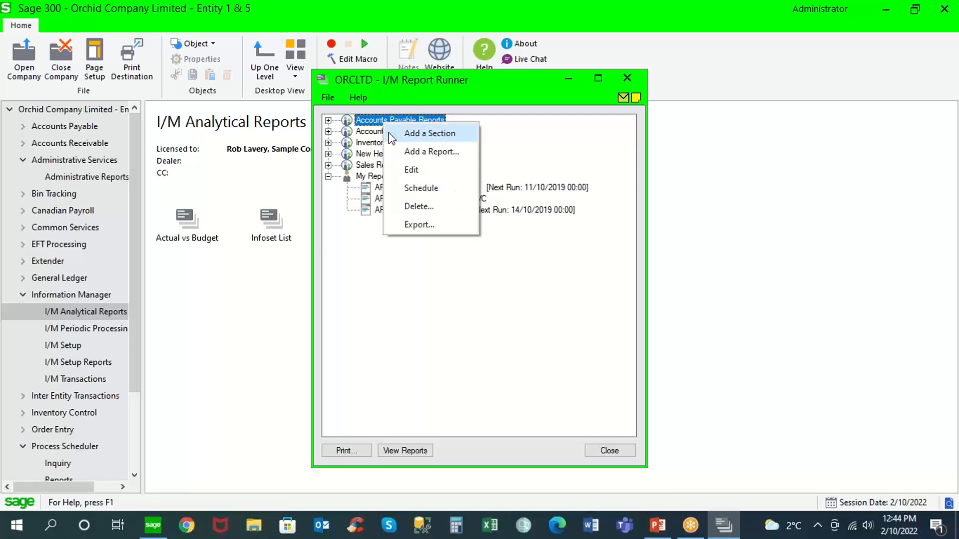
{"action": "left_click", "coordinate": [419, 188]}
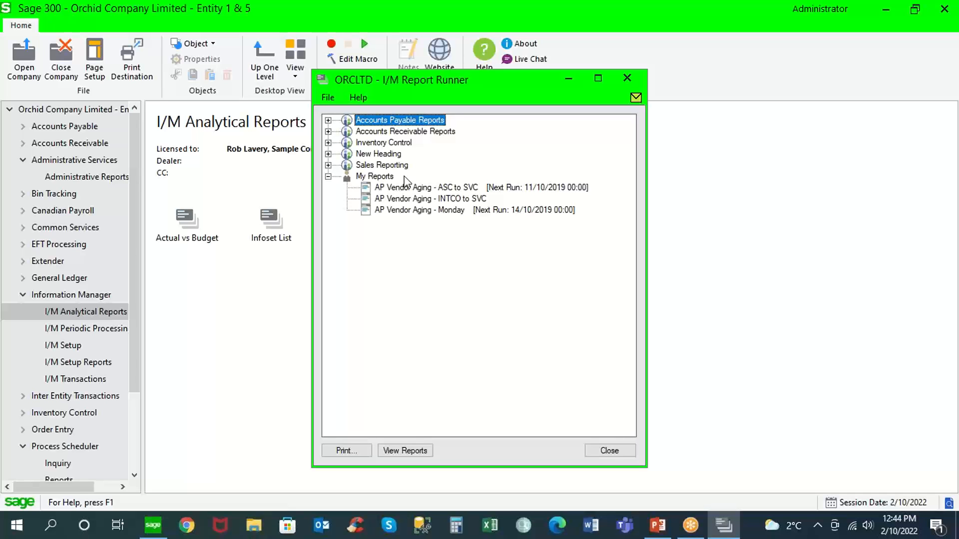
{"action": "left_click", "coordinate": [328, 121]}
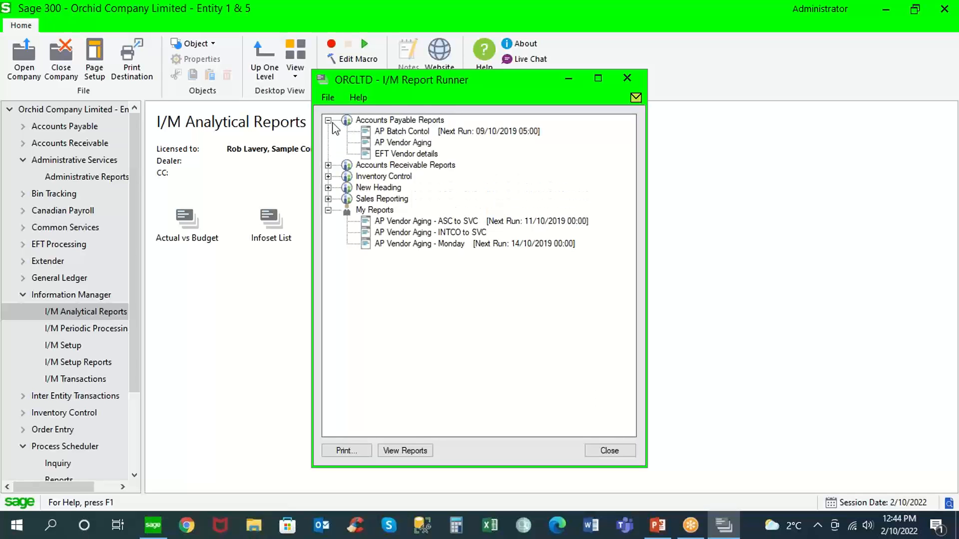
{"action": "right_click", "coordinate": [394, 133]}
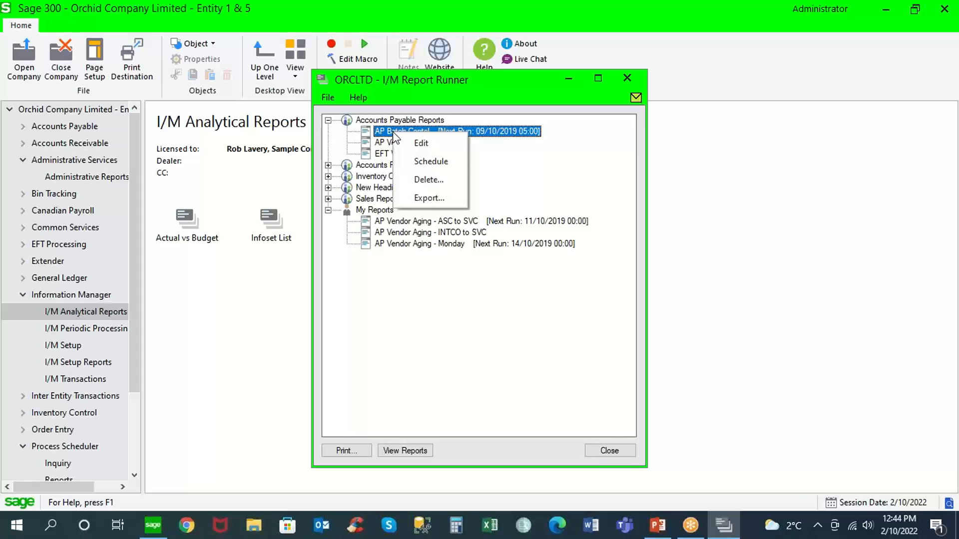
{"action": "left_click", "coordinate": [431, 163]}
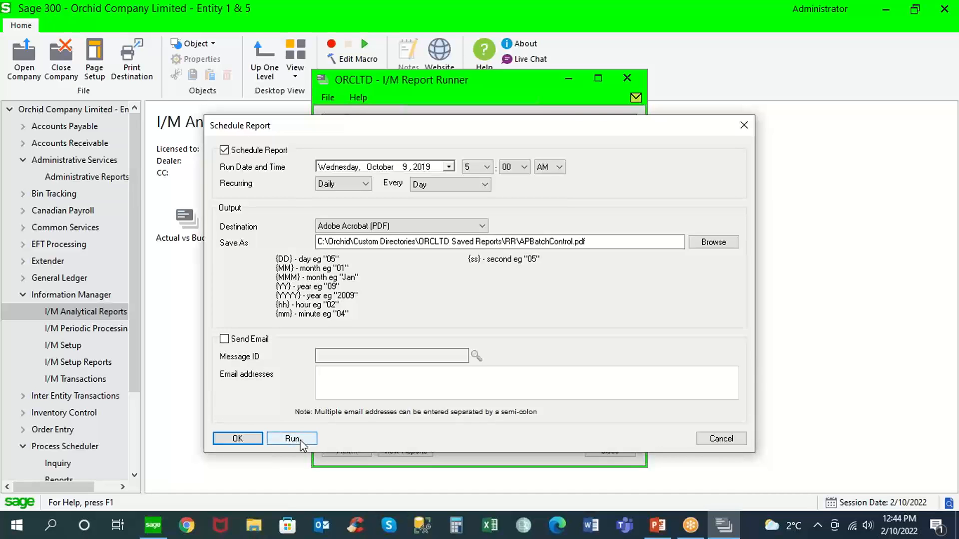
{"action": "left_click", "coordinate": [721, 439]}
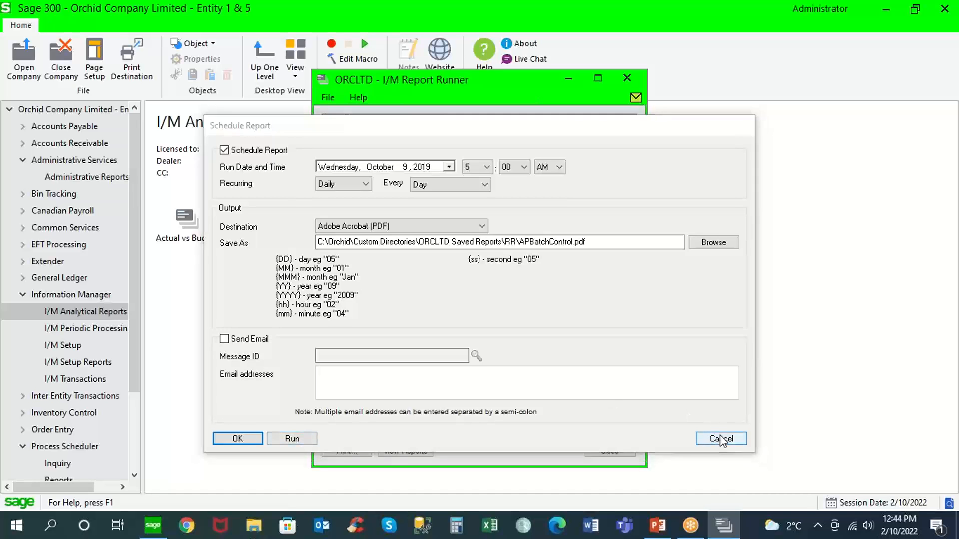
{"action": "left_click", "coordinate": [610, 453]}
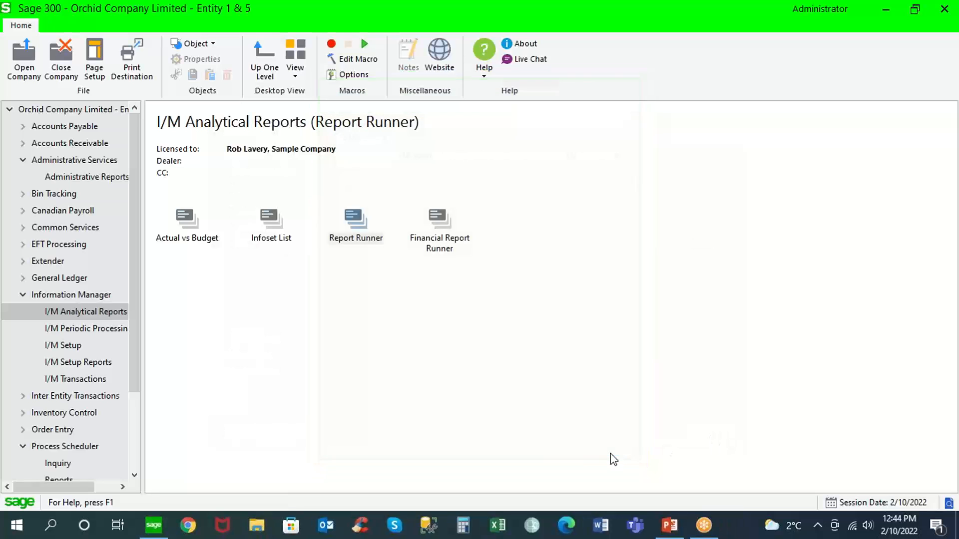
- Load the RUNREPORTS schedule, Run Crystal Reports scheduled by users, in the Process Scheduler Schedules setup
{"action": "left_click_drag", "start_coordinate": [138, 320], "coordinate": [131, 415]}
{"action": "left_click", "coordinate": [55, 395]}
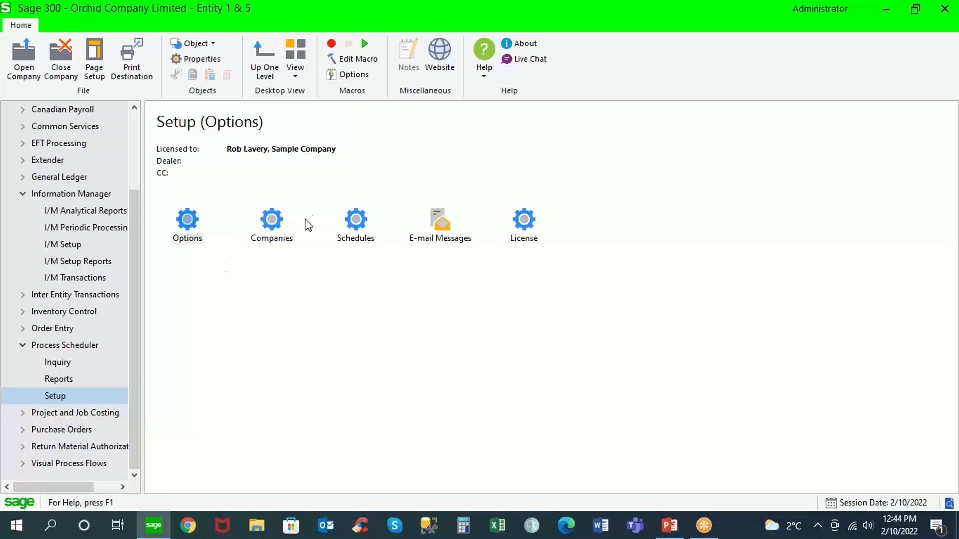
{"action": "left_click", "coordinate": [357, 219]}
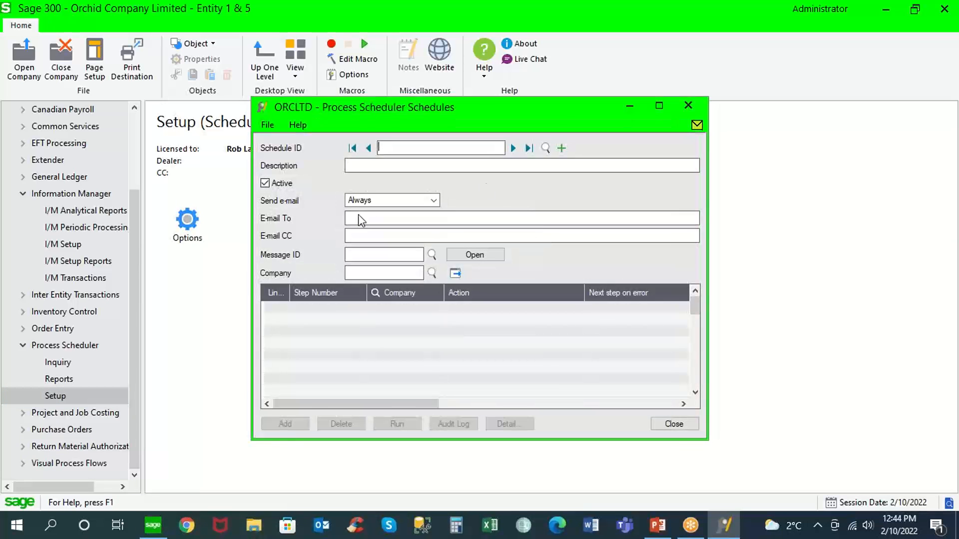
{"action": "left_click", "coordinate": [545, 147]}
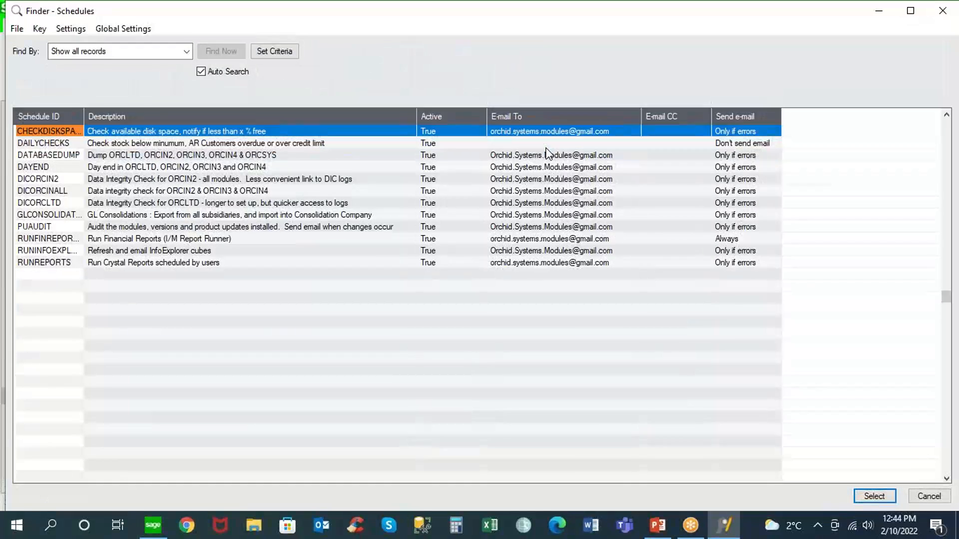
{"action": "left_click", "coordinate": [141, 242]}
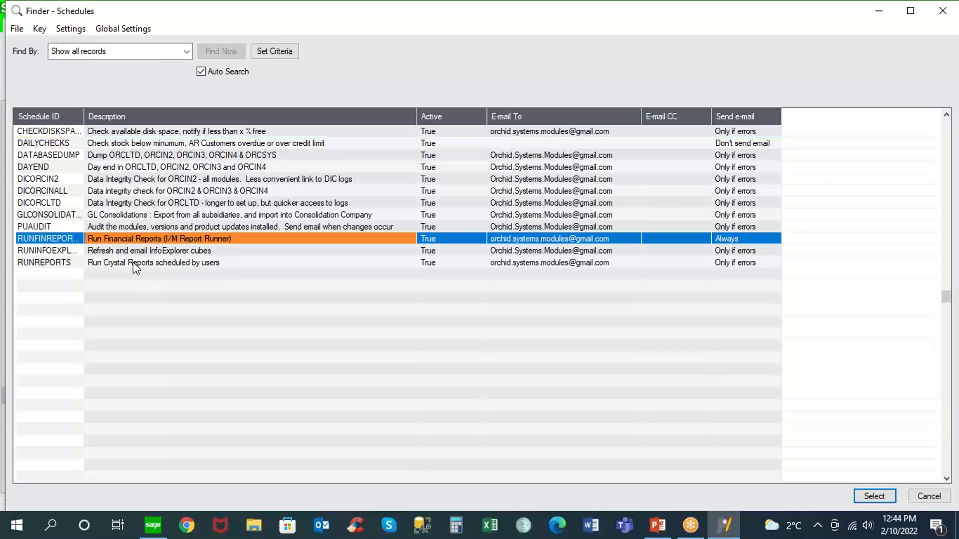
{"action": "left_click", "coordinate": [136, 266]}
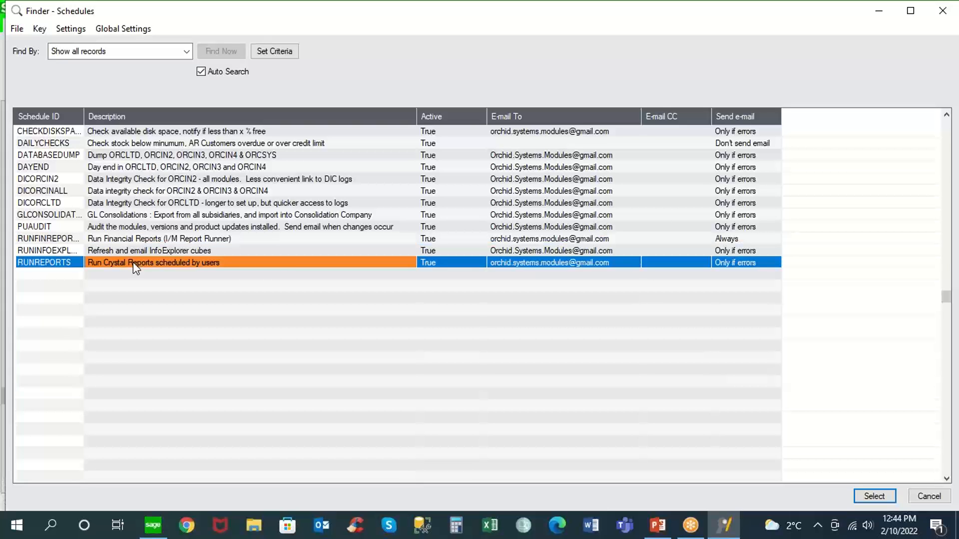
{"action": "double_click", "coordinate": [135, 265]}
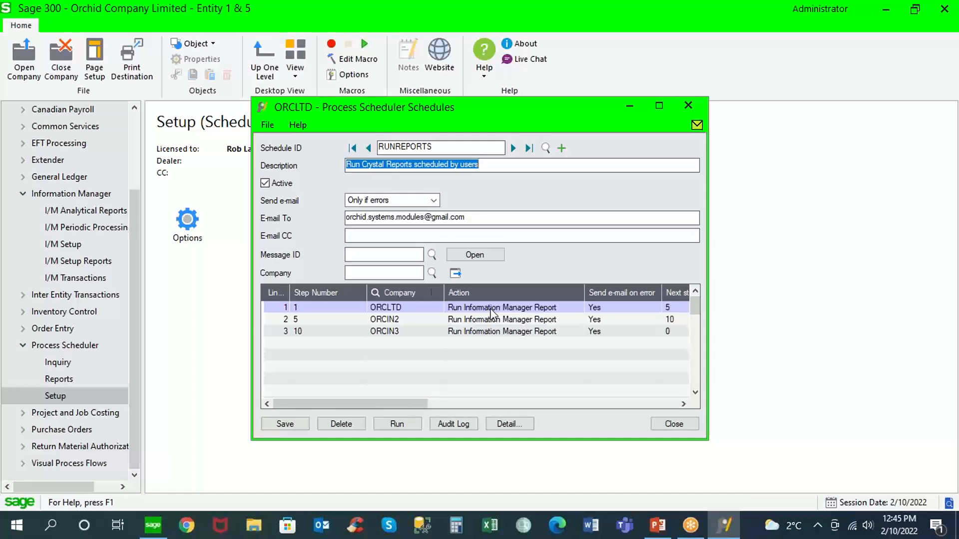
- Look over the I/M Analytical Reports and I/M Setup programs in Information Manager
{"action": "left_click", "coordinate": [87, 195]}
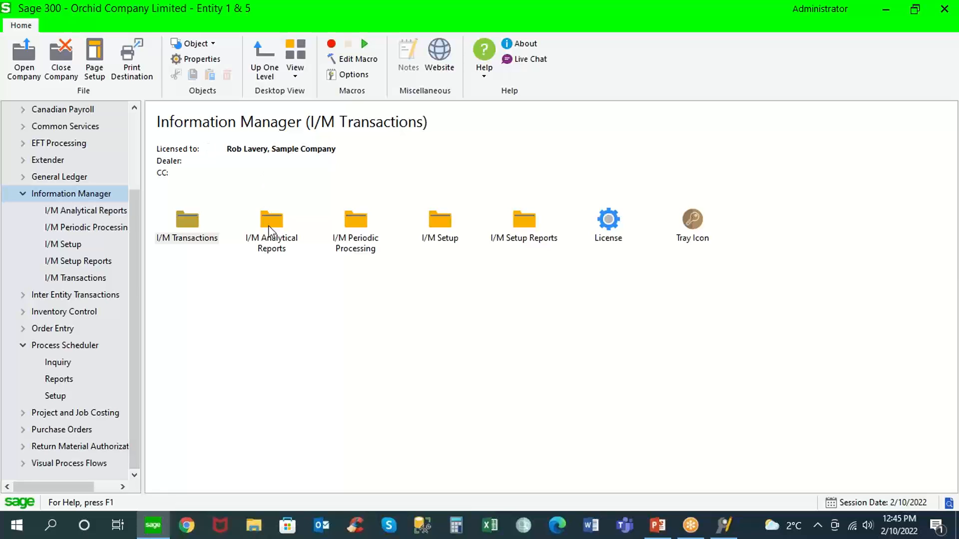
{"action": "double_click", "coordinate": [273, 230]}
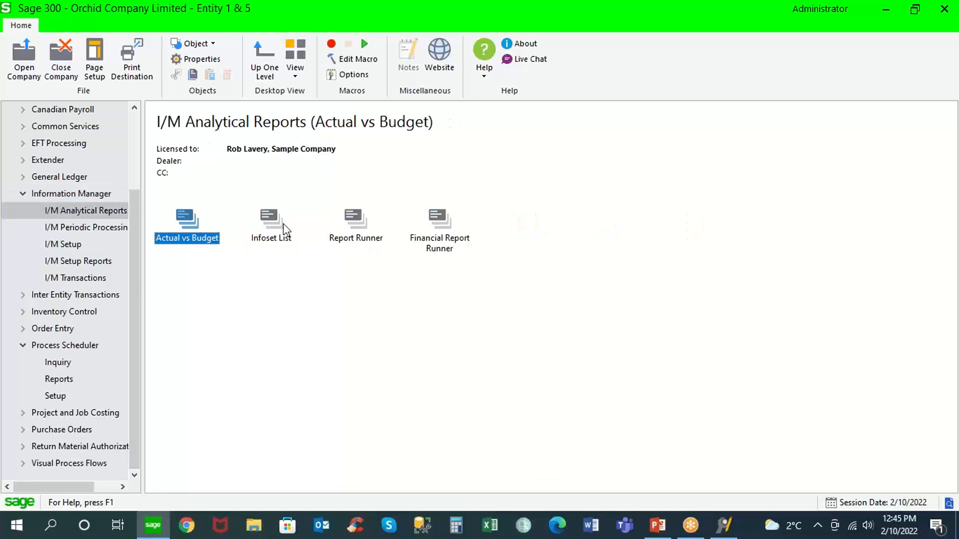
{"action": "left_click", "coordinate": [355, 223]}
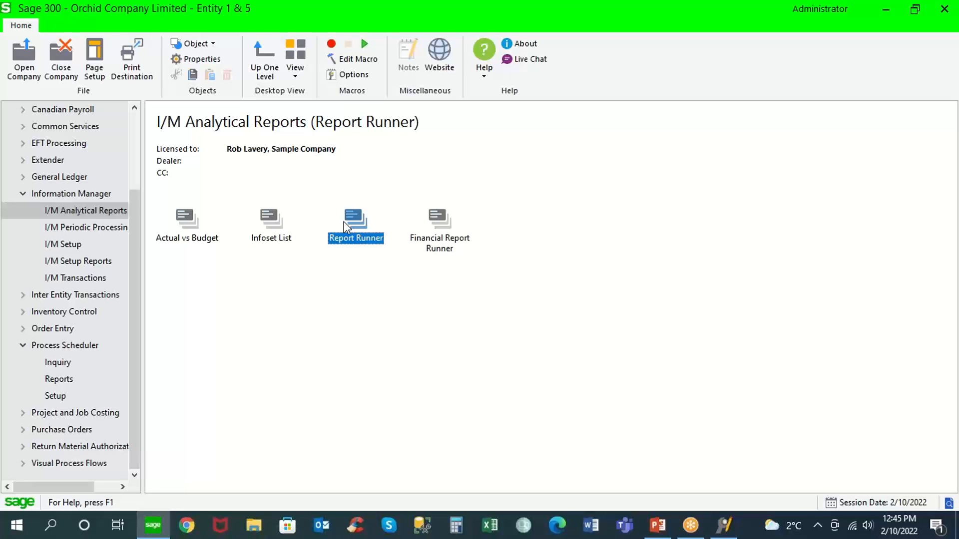
{"action": "left_click", "coordinate": [72, 247]}
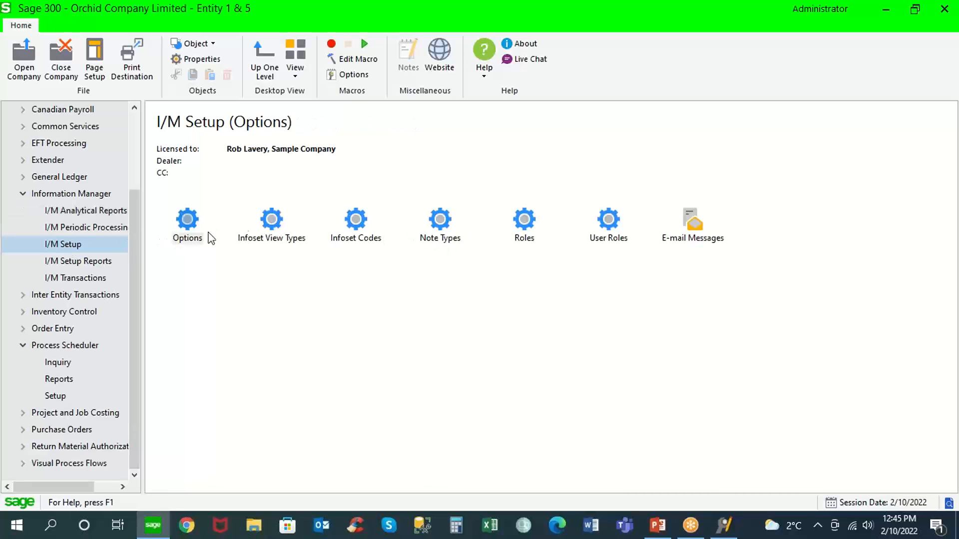
{"action": "left_click", "coordinate": [101, 211]}
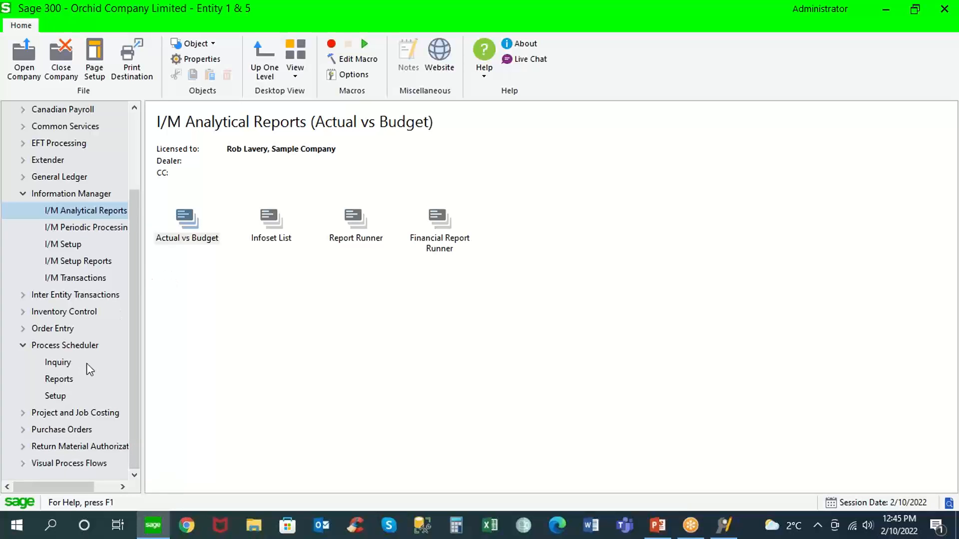
- Return to the RUNREPORTS schedule in Process Scheduler and examine the details of its ORCLTD step, leaving them unedited
{"action": "left_click", "coordinate": [60, 394]}
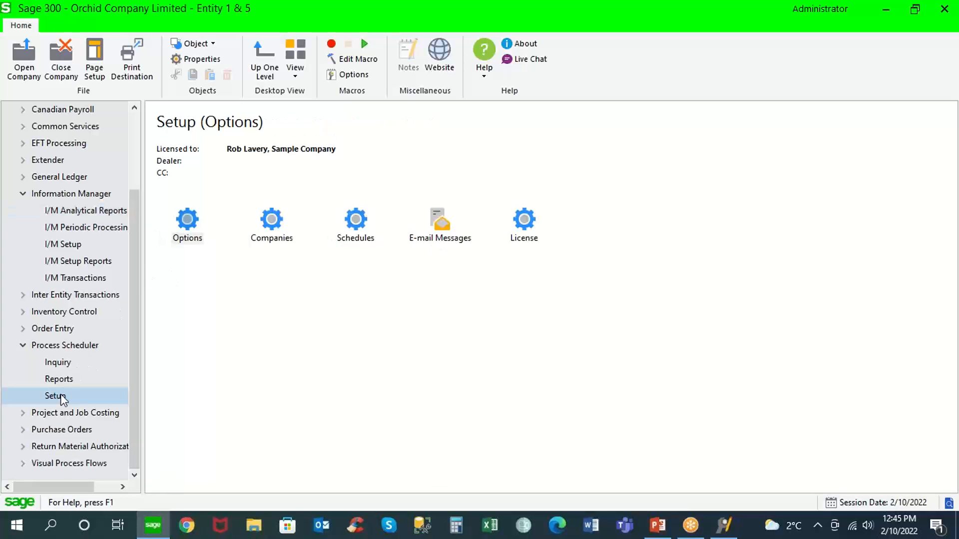
{"action": "double_click", "coordinate": [355, 222]}
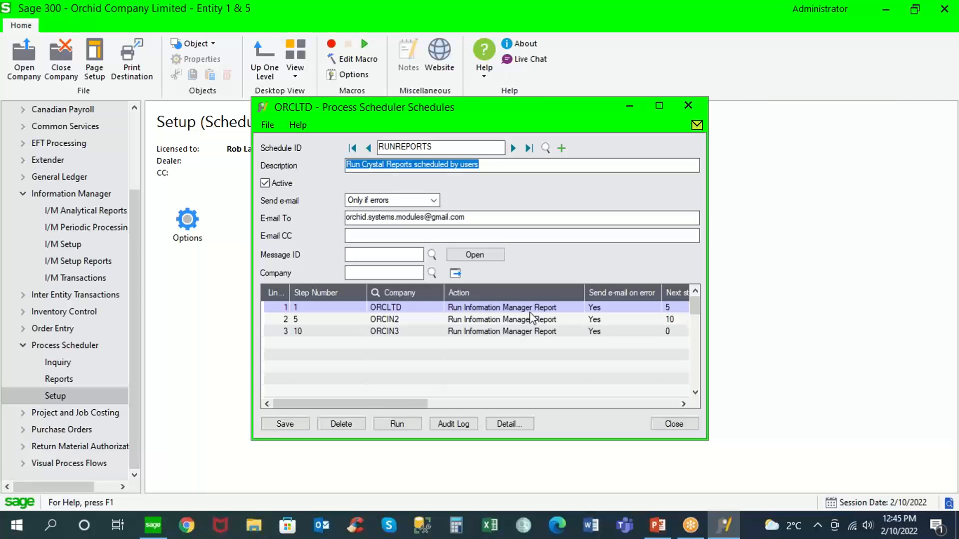
{"action": "left_click", "coordinate": [404, 311]}
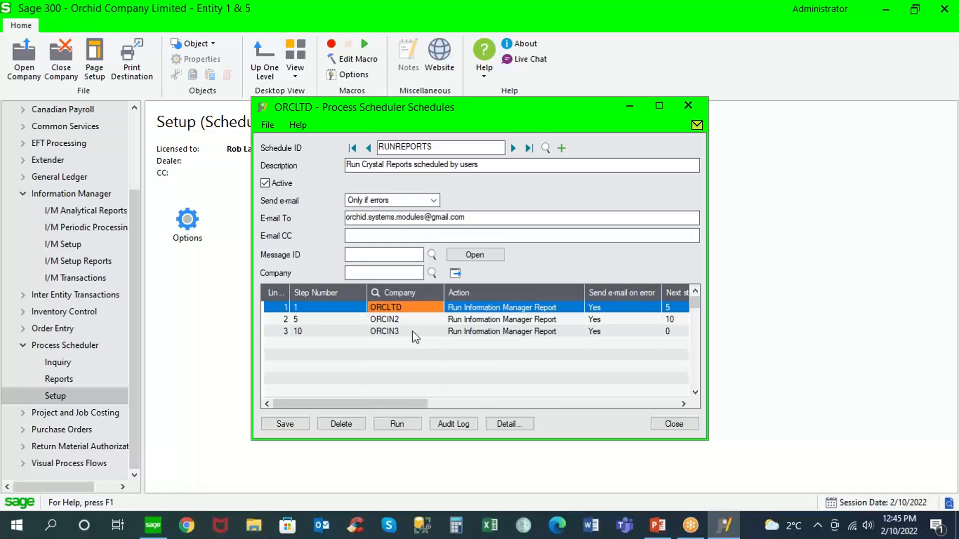
{"action": "left_click", "coordinate": [504, 423]}
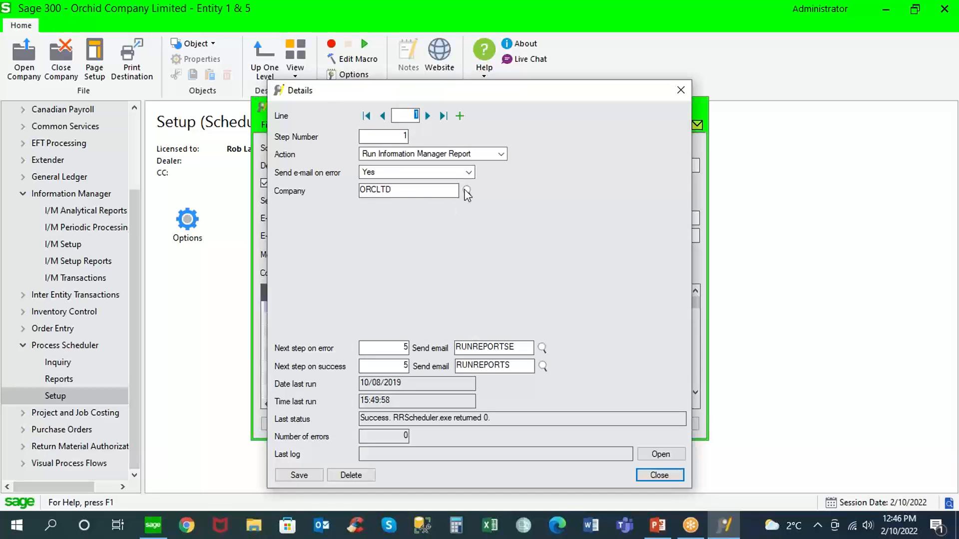
{"action": "left_click", "coordinate": [468, 172]}
{"action": "left_click", "coordinate": [469, 175]}
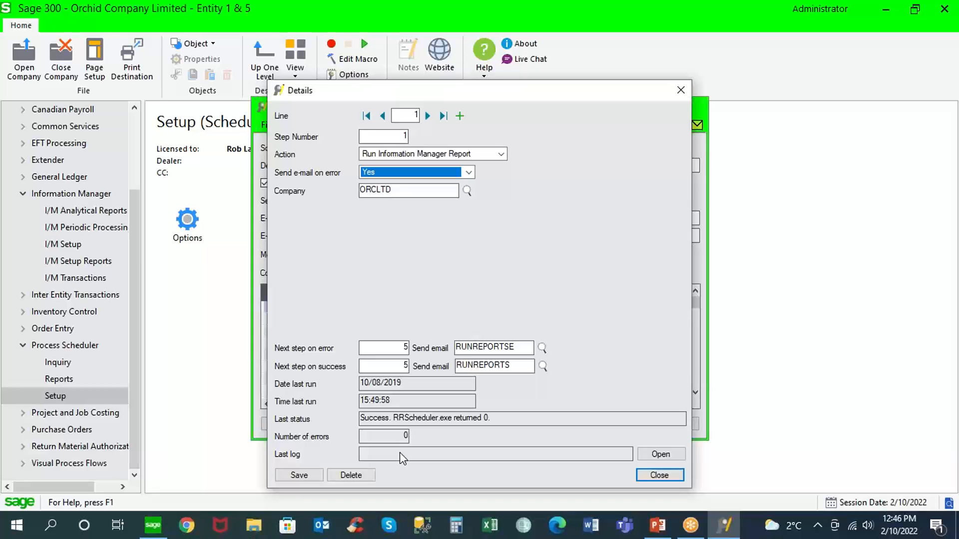
{"action": "left_click", "coordinate": [655, 475]}
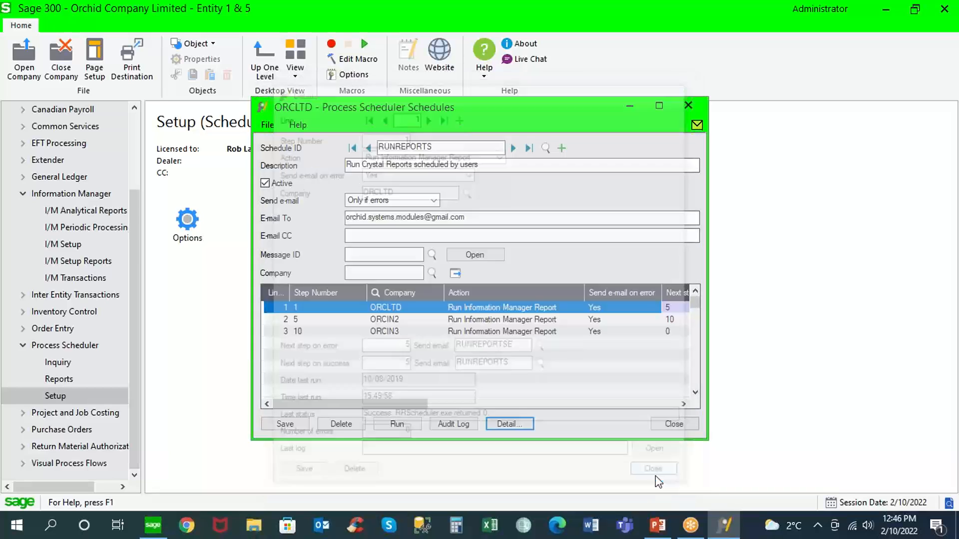
- Close the RUNREPORTS schedule, glance at the Process Scheduler reports, and open the Audit Logs inquiry
{"action": "left_click", "coordinate": [674, 424]}
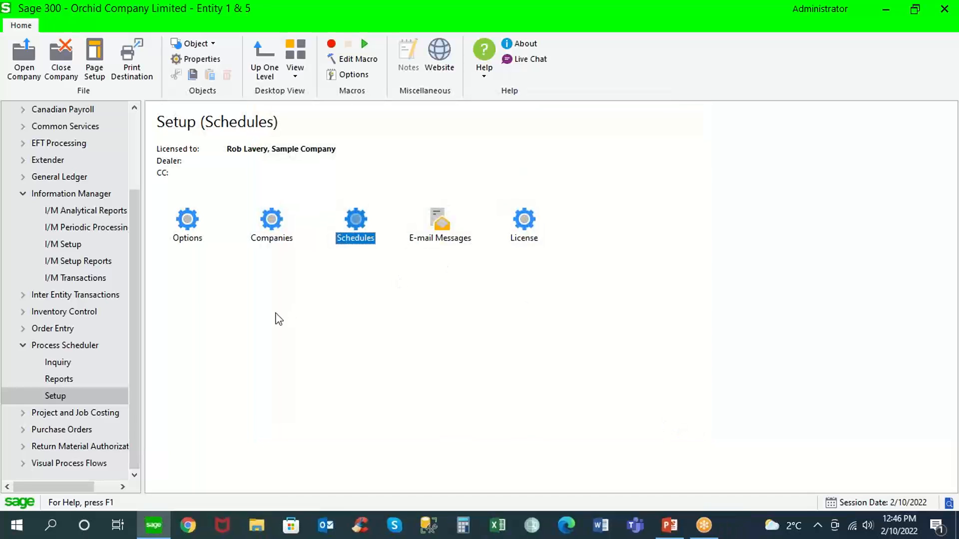
{"action": "left_click", "coordinate": [59, 379]}
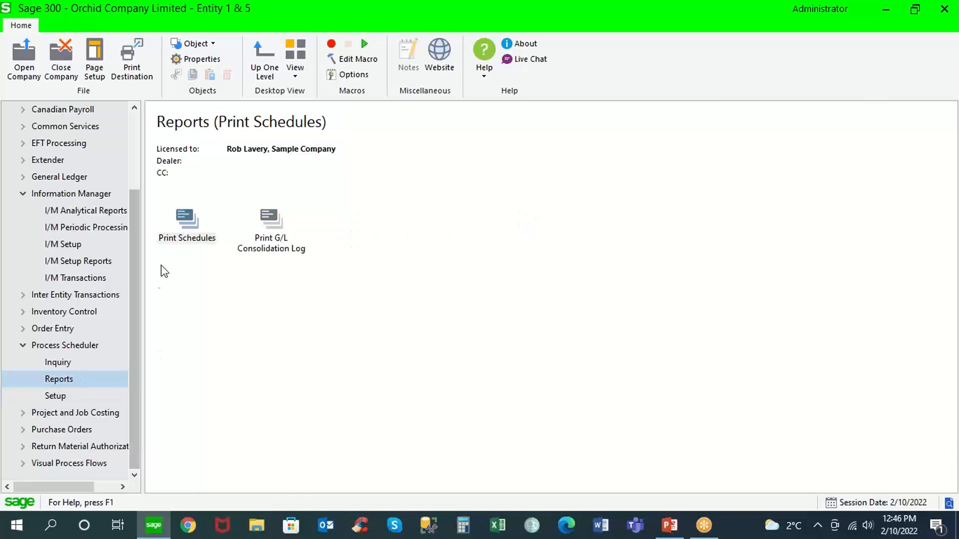
{"action": "left_click", "coordinate": [55, 363]}
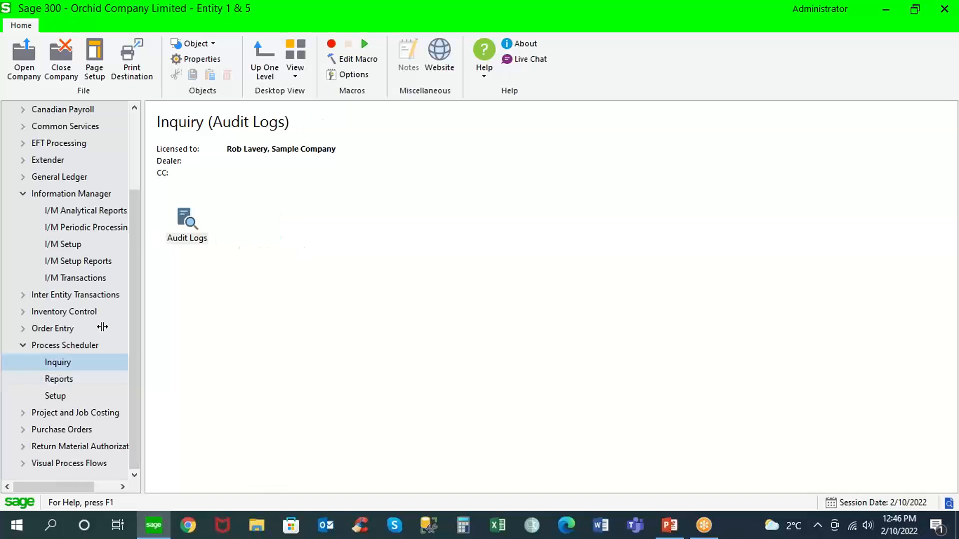
{"action": "left_click", "coordinate": [183, 225]}
{"action": "double_click", "coordinate": [183, 225]}
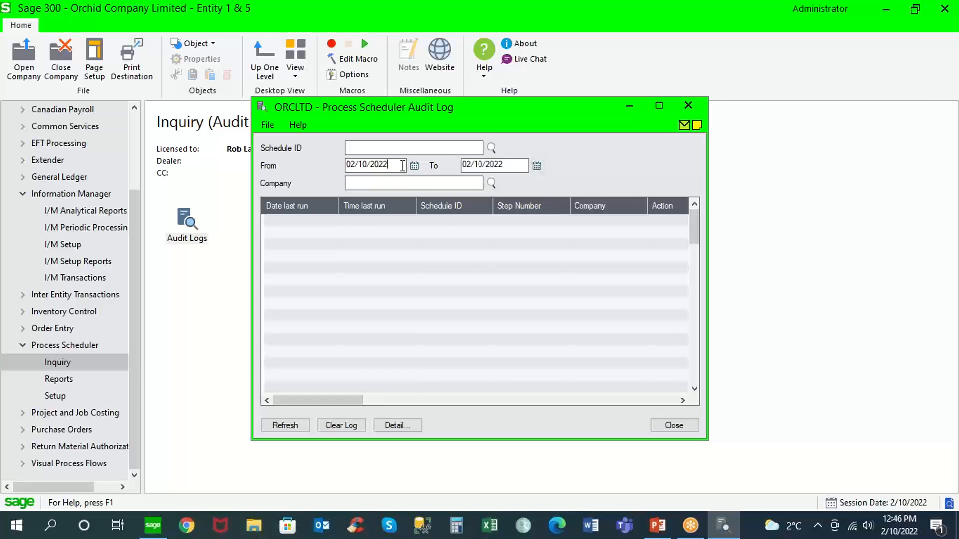
- Filter the Process Scheduler audit log to runs from 02/10/2020 to 02/10/2022
{"action": "key", "text": "BackSpace"}
{"action": "type", "text": "0"}
{"action": "key", "text": "Return"}
{"action": "key", "text": "Tab"}
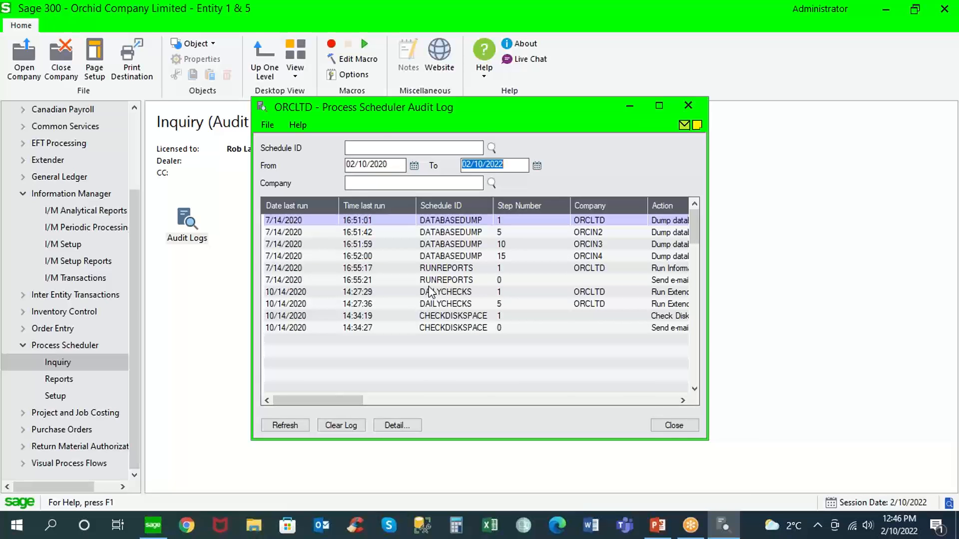
- Examine the audit log across its columns, comparing the actions, last statuses and error counts of the RUNREPORTS entries
{"action": "left_click", "coordinate": [431, 271]}
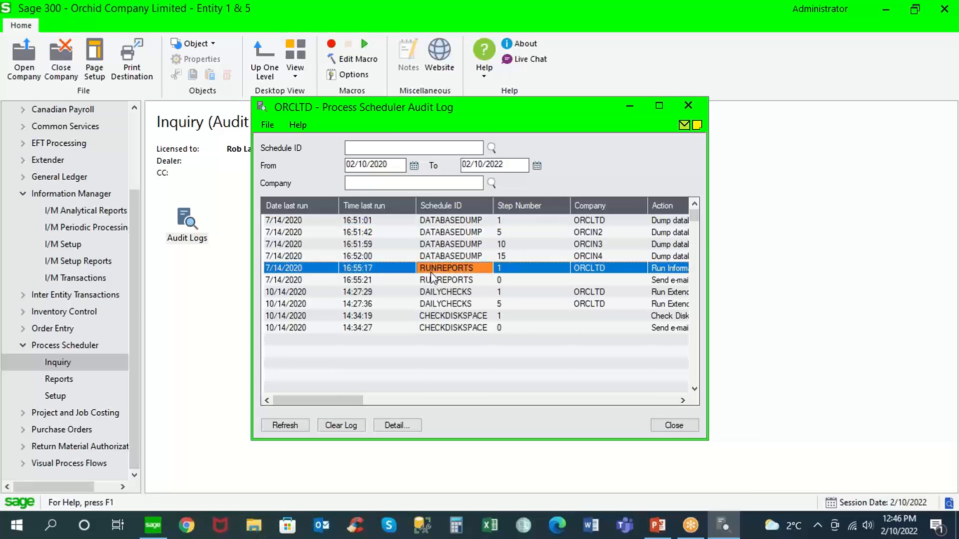
{"action": "left_click_drag", "start_coordinate": [356, 400], "coordinate": [505, 401]}
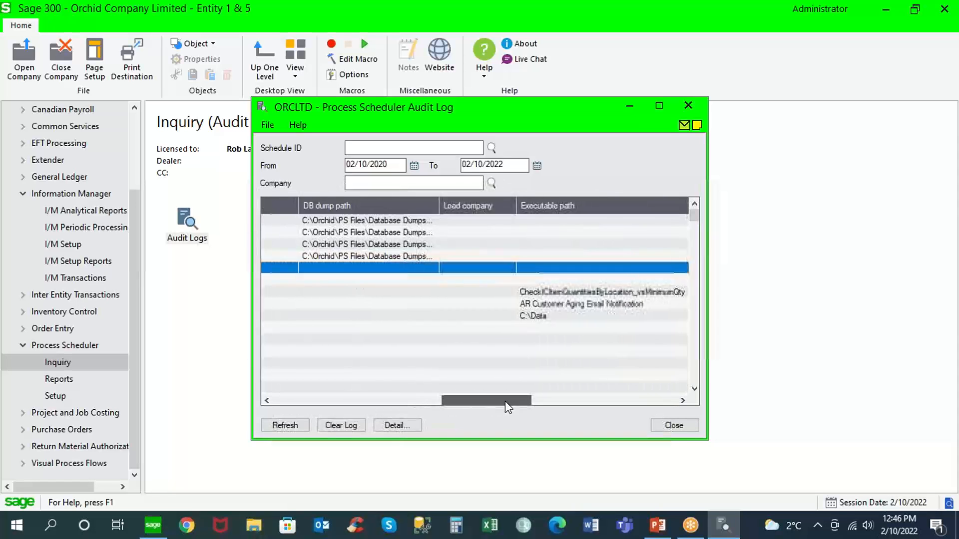
{"action": "left_click", "coordinate": [409, 256]}
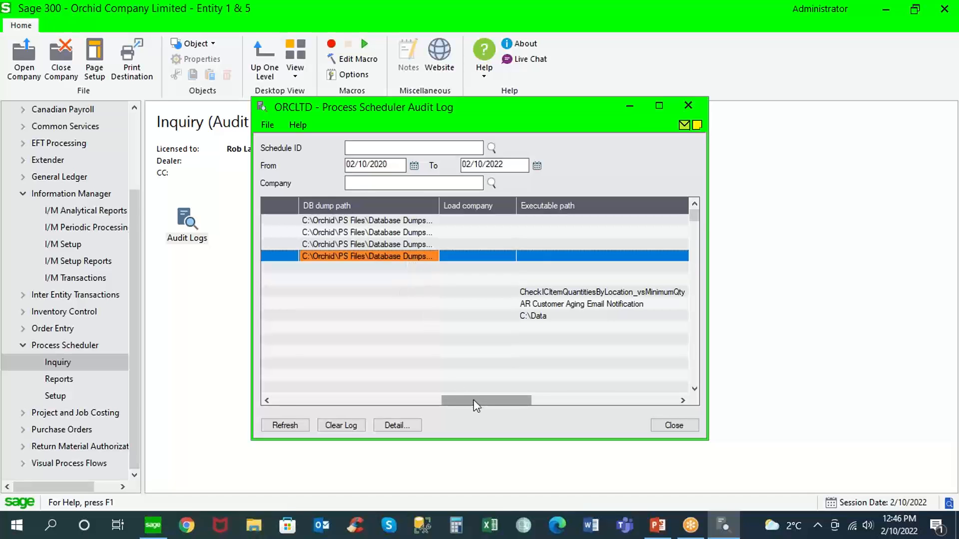
{"action": "left_click_drag", "start_coordinate": [475, 400], "coordinate": [598, 400]}
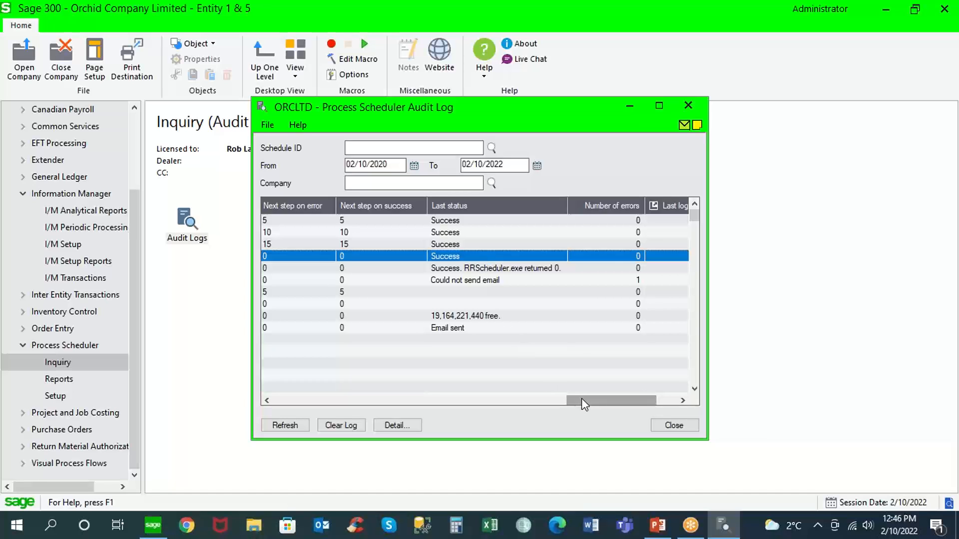
{"action": "left_click_drag", "start_coordinate": [581, 398], "coordinate": [611, 397]}
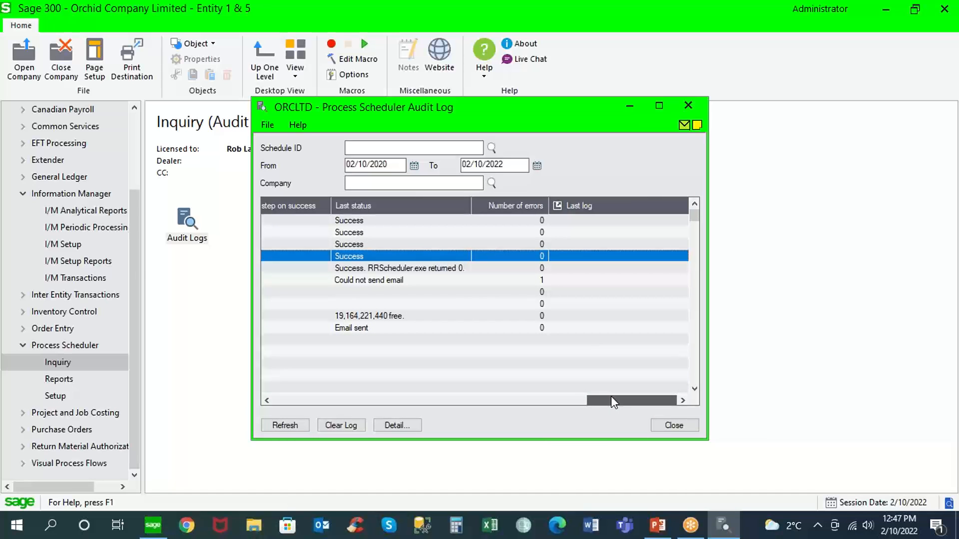
{"action": "left_click", "coordinate": [489, 282]}
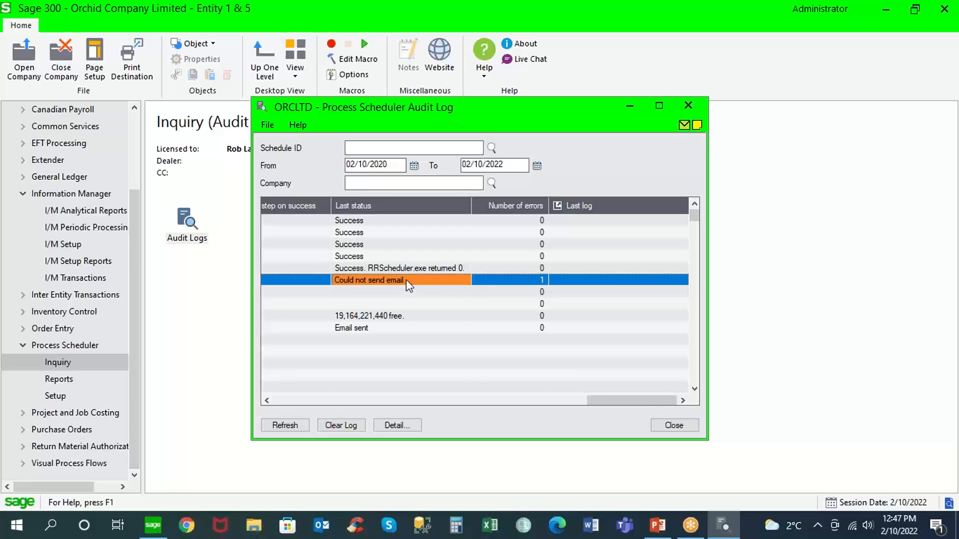
{"action": "left_click_drag", "start_coordinate": [598, 400], "coordinate": [302, 392]}
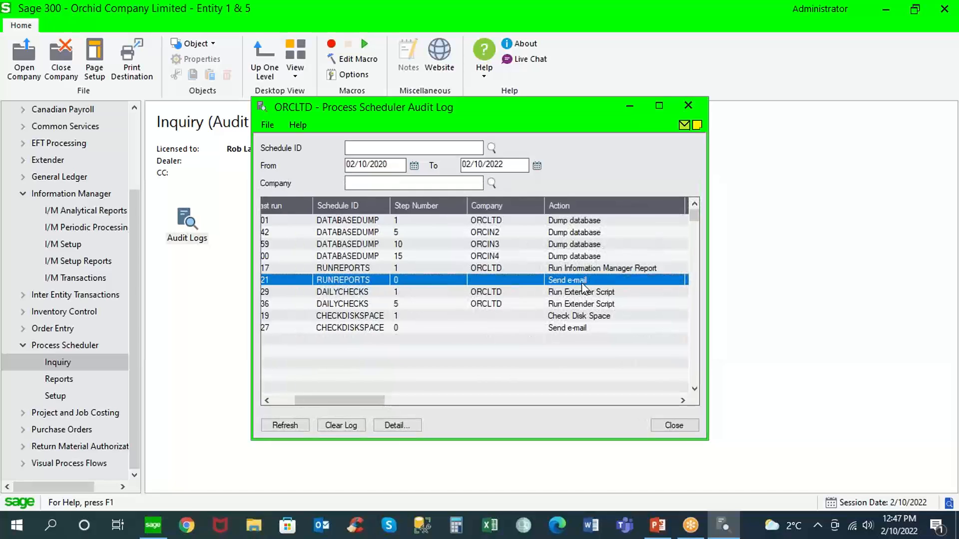
{"action": "left_click_drag", "start_coordinate": [361, 398], "coordinate": [288, 386]}
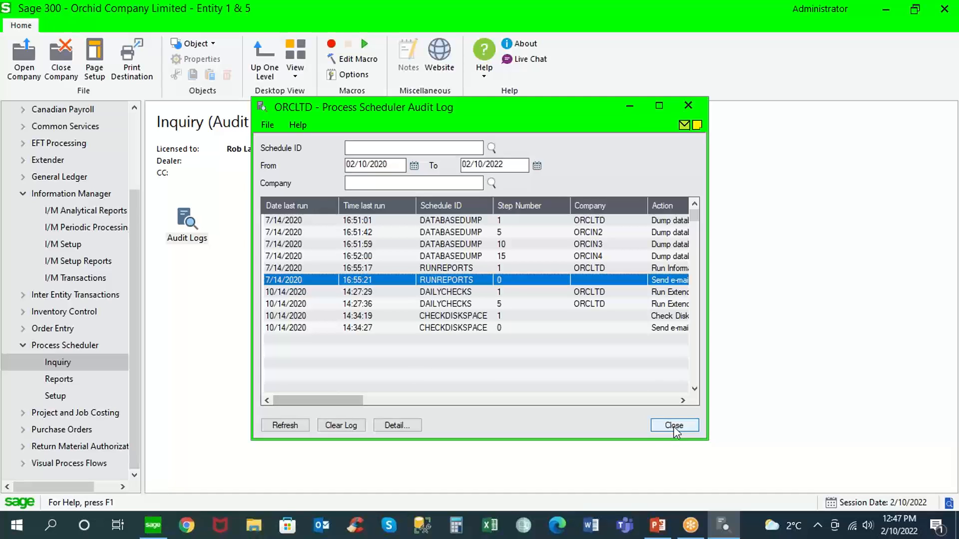
- View the details of the RUNREPORTS Send e-mail log entry and close the audit log
{"action": "left_click", "coordinate": [417, 425]}
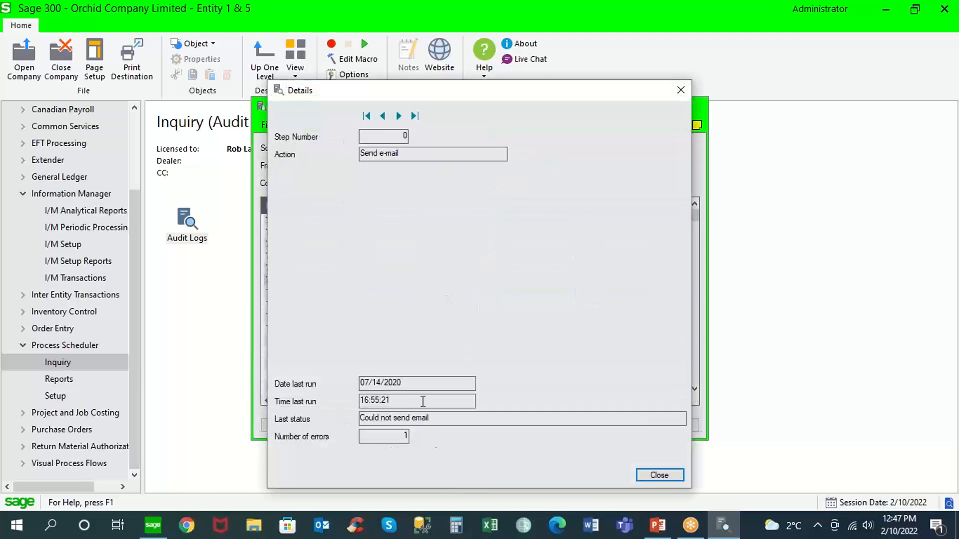
{"action": "left_click", "coordinate": [666, 475]}
{"action": "left_click", "coordinate": [673, 425]}
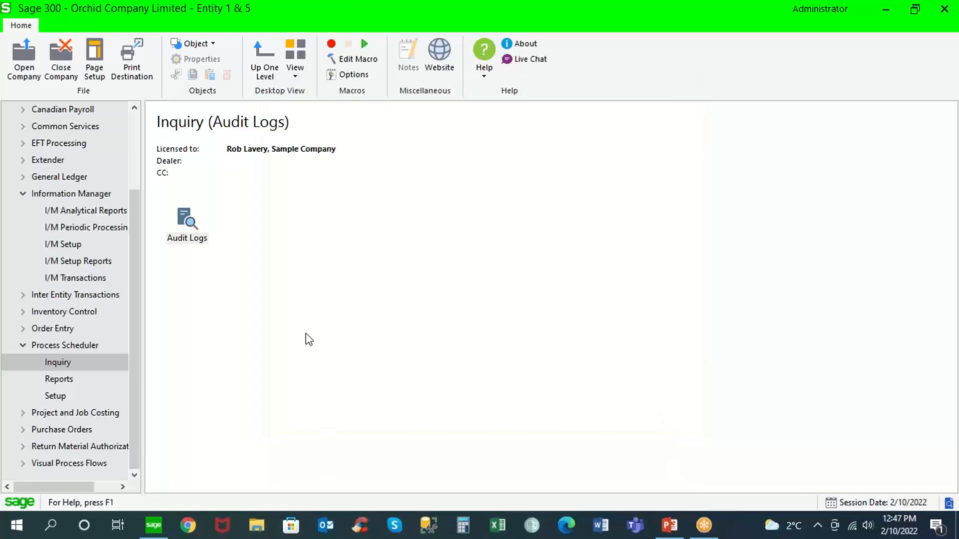
- Load the RUNFINREPORTS schedule in Process Scheduler Schedules and inspect its Run Financial Report Group step
{"action": "left_click", "coordinate": [61, 398]}
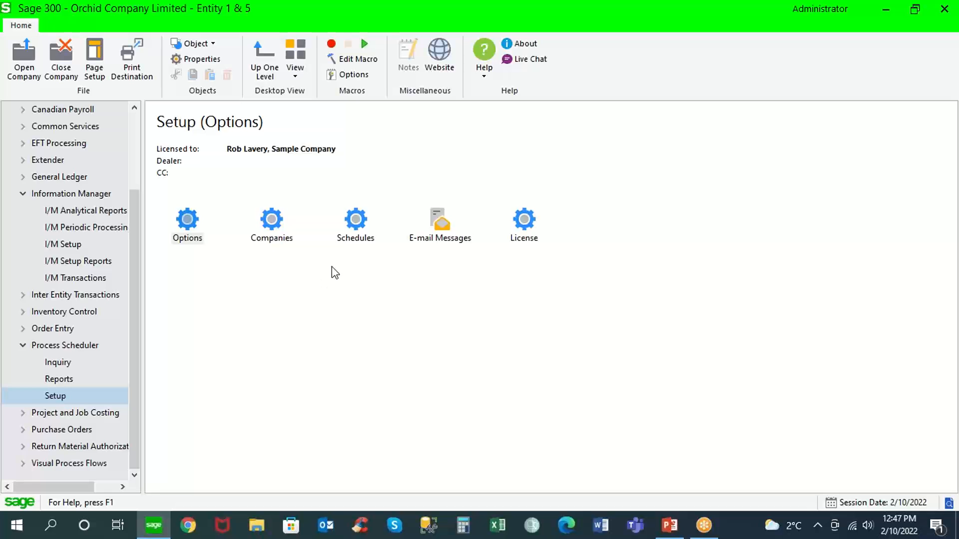
{"action": "double_click", "coordinate": [357, 221]}
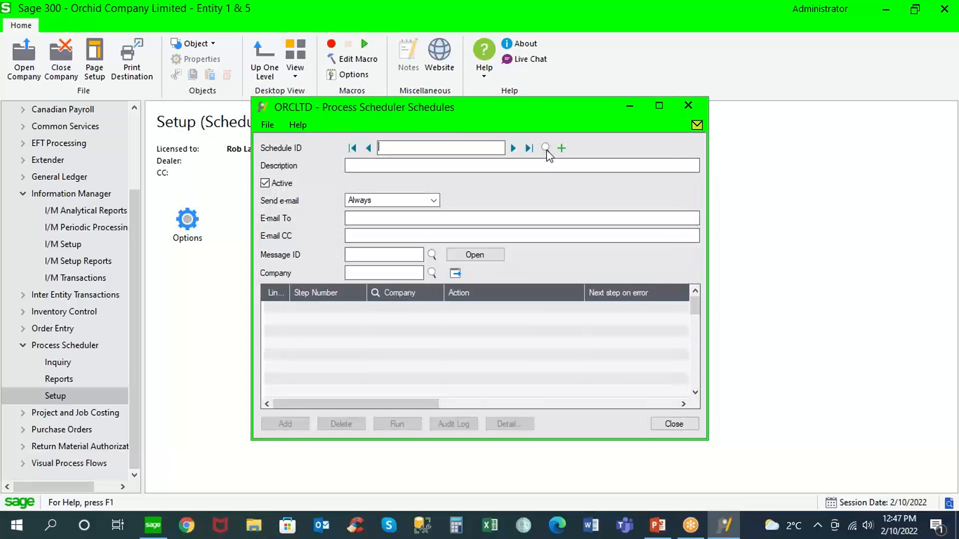
{"action": "left_click", "coordinate": [546, 148]}
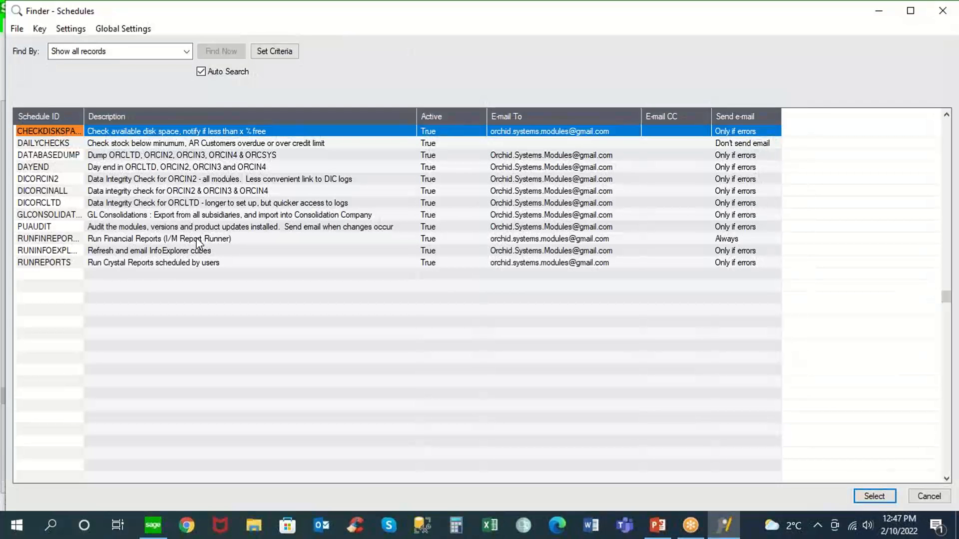
{"action": "double_click", "coordinate": [198, 240]}
{"action": "left_click", "coordinate": [484, 310]}
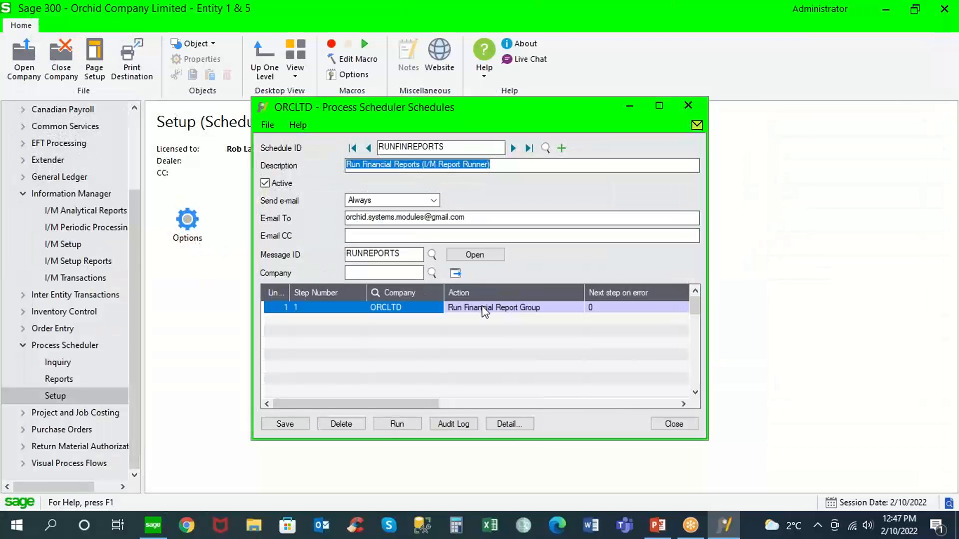
{"action": "left_click", "coordinate": [484, 308]}
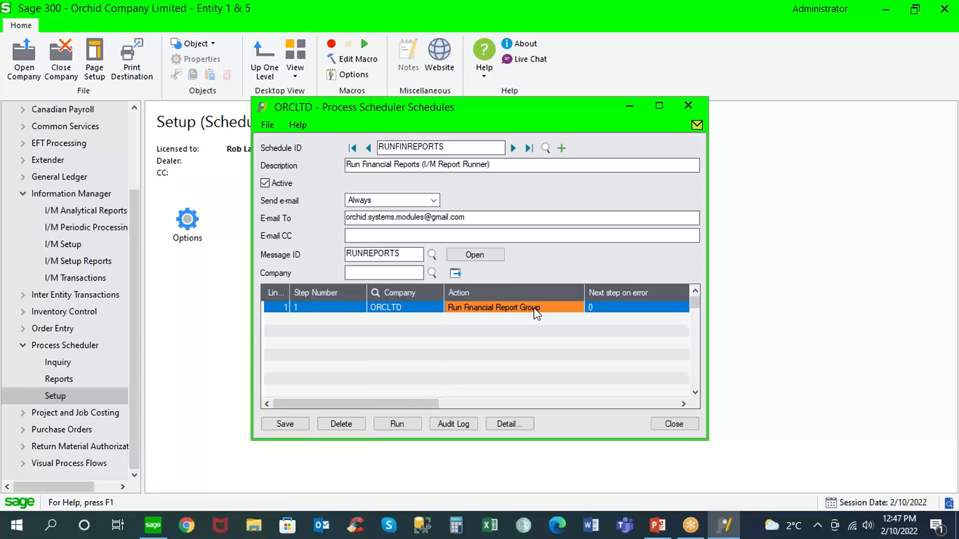
- Review the schedule's Send e-mail options, keeping Always, and check the E-mail To recipient
{"action": "left_click", "coordinate": [433, 201]}
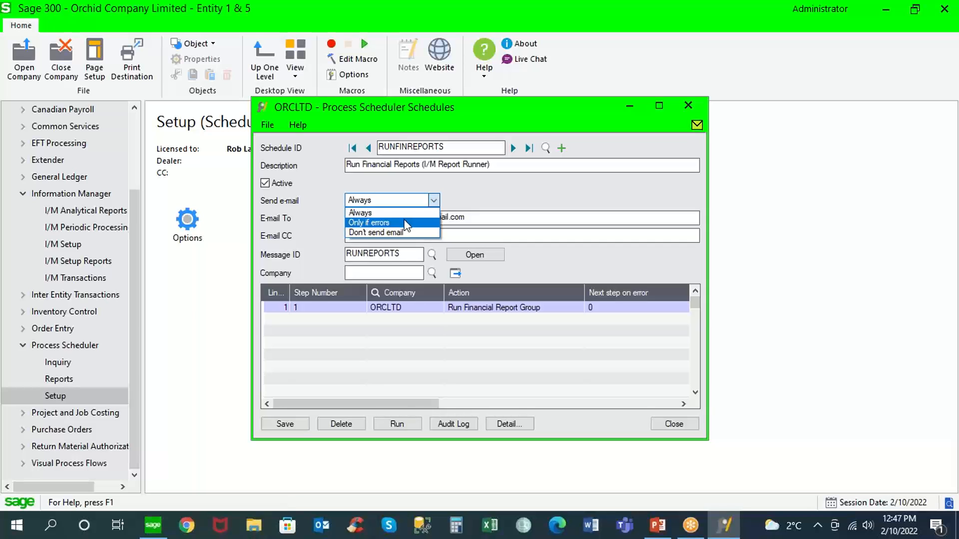
{"action": "left_click", "coordinate": [429, 213]}
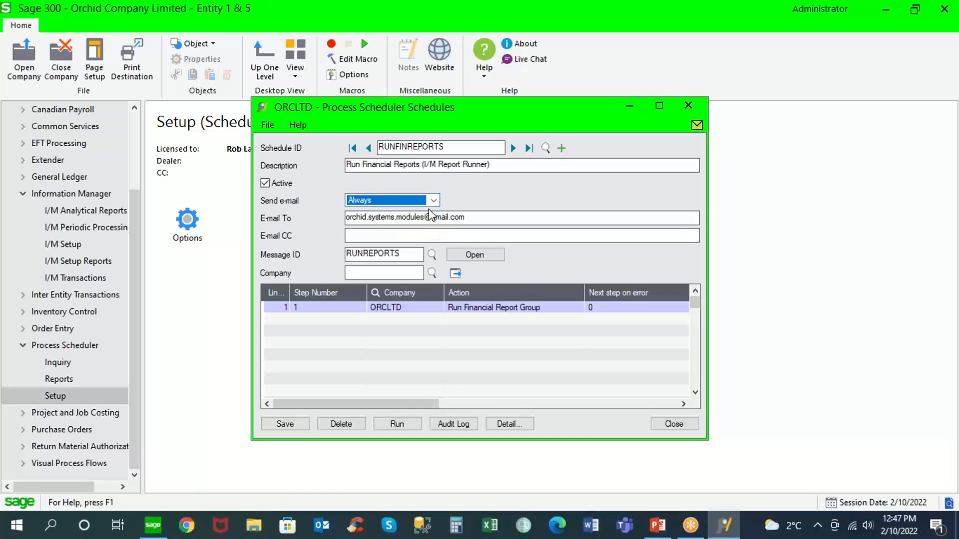
{"action": "left_click_drag", "start_coordinate": [476, 218], "coordinate": [298, 216]}
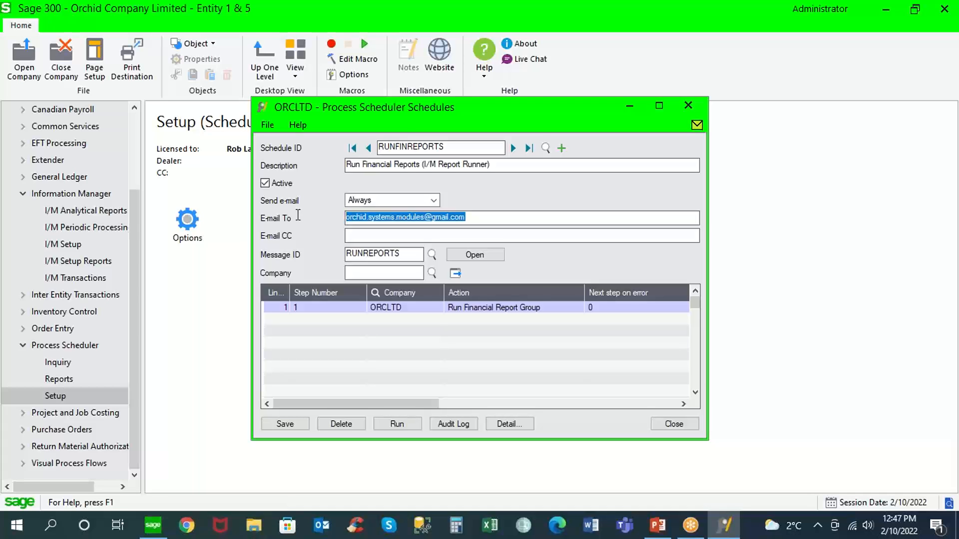
- Browse the e-mail messages available for the schedule's Message ID, widening the Message ID column, and cancel the lookup
{"action": "left_click", "coordinate": [430, 254]}
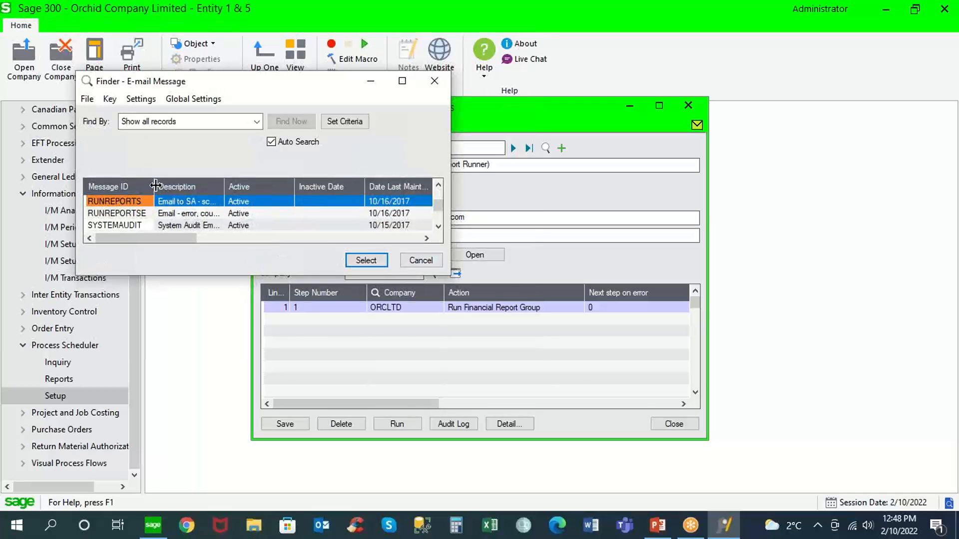
{"action": "left_click_drag", "start_coordinate": [156, 186], "coordinate": [198, 187]}
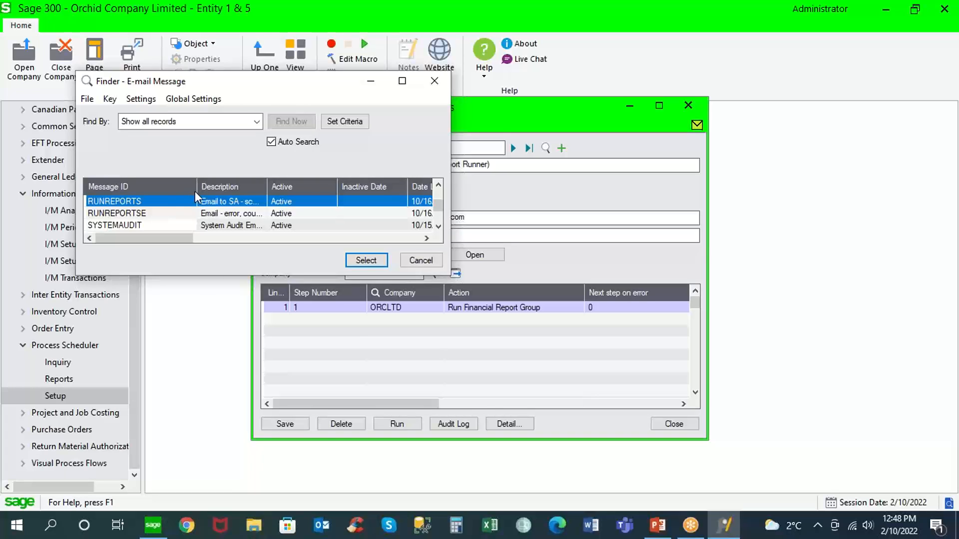
{"action": "left_click", "coordinate": [131, 204]}
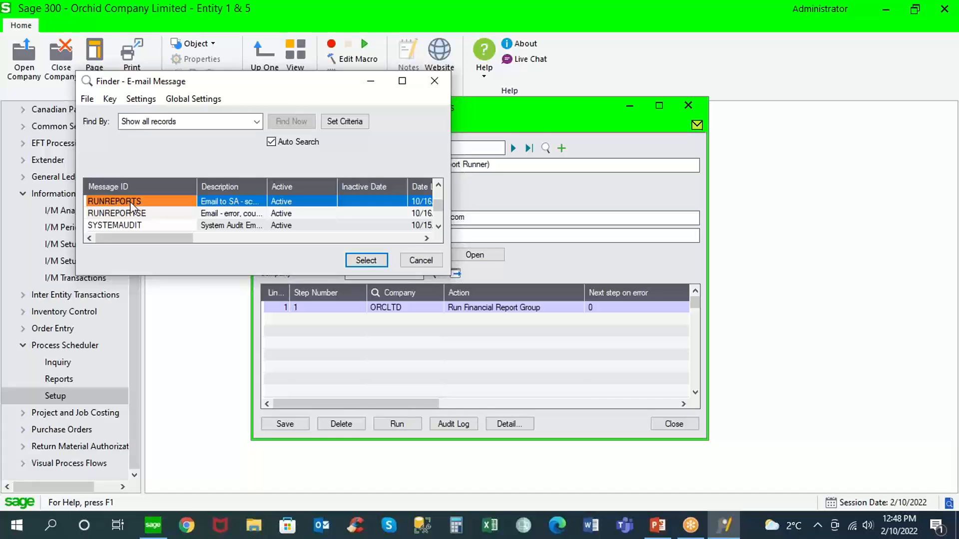
{"action": "left_click", "coordinate": [418, 259]}
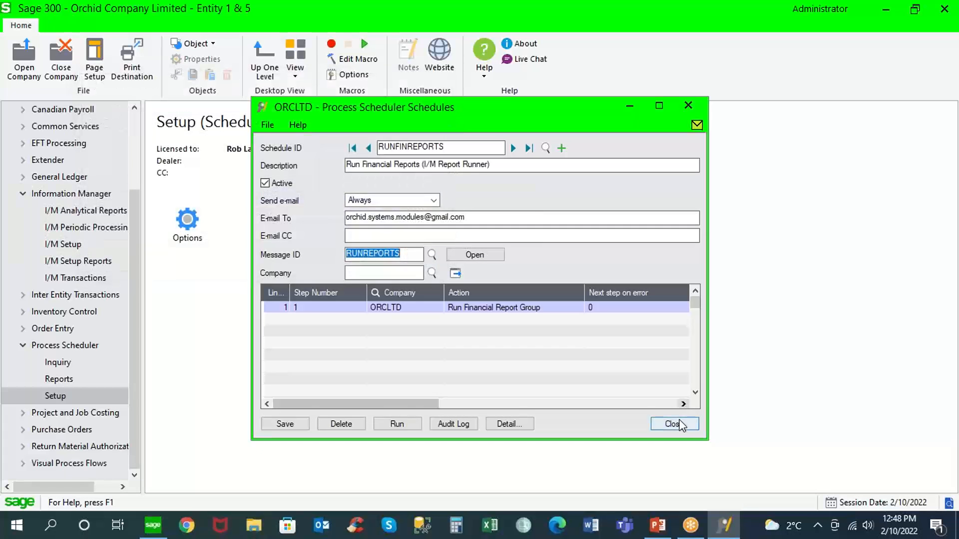
- Close the schedule, view the company, user and password fields in Process Scheduler Companies, and close it without adding anything
{"action": "left_click", "coordinate": [674, 424]}
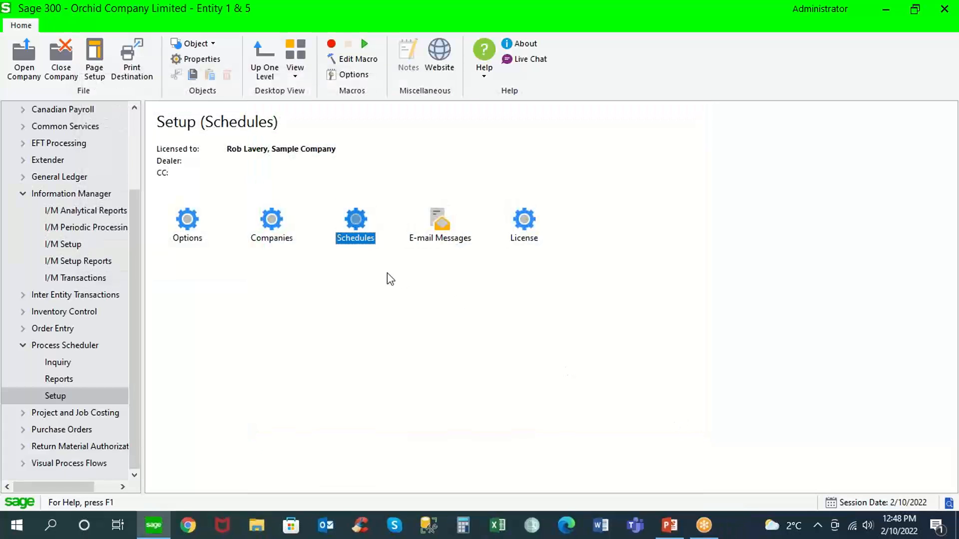
{"action": "double_click", "coordinate": [274, 223]}
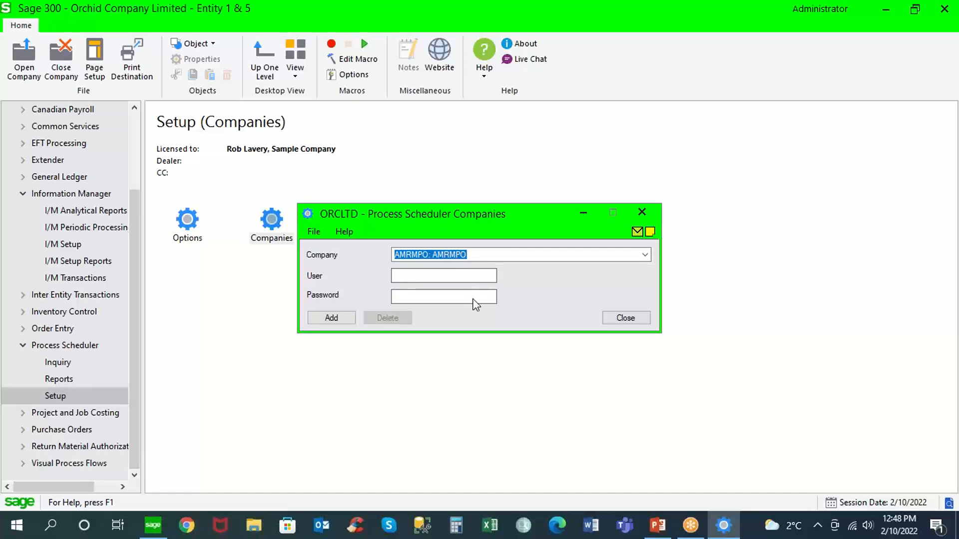
{"action": "left_click", "coordinate": [621, 320]}
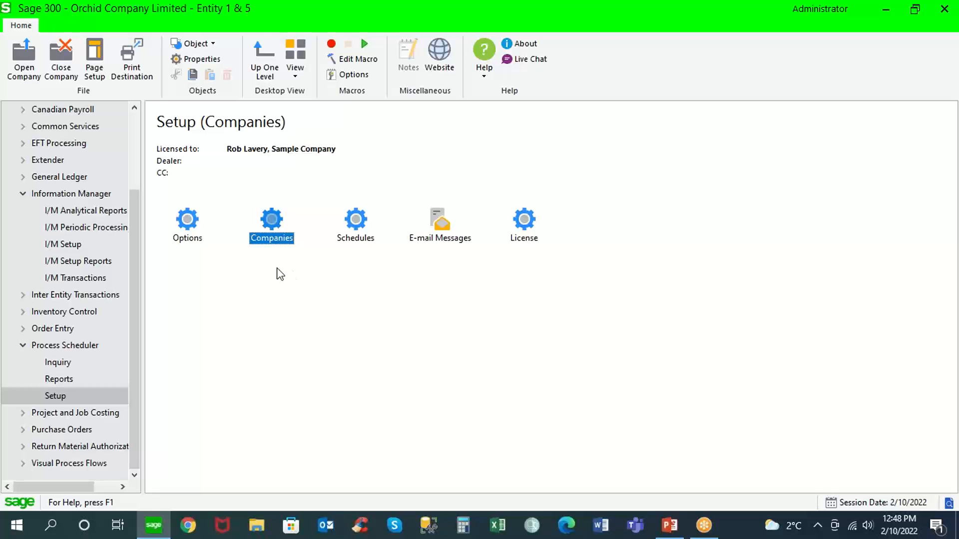
- Look over Report Runner and Financial Report Runner in I/M Analytical Reports, and return to the Process Scheduler setup
{"action": "left_click", "coordinate": [119, 212]}
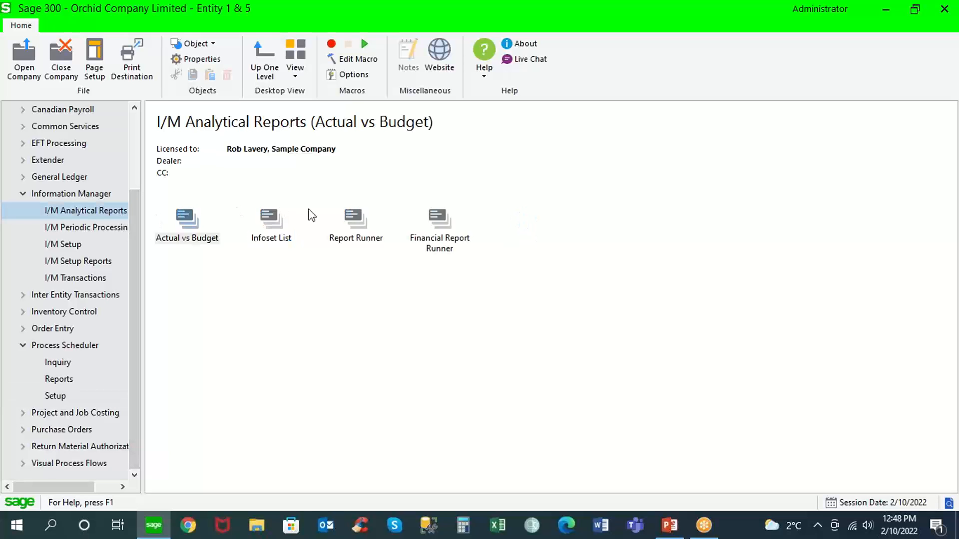
{"action": "left_click", "coordinate": [353, 218]}
{"action": "left_click", "coordinate": [83, 346]}
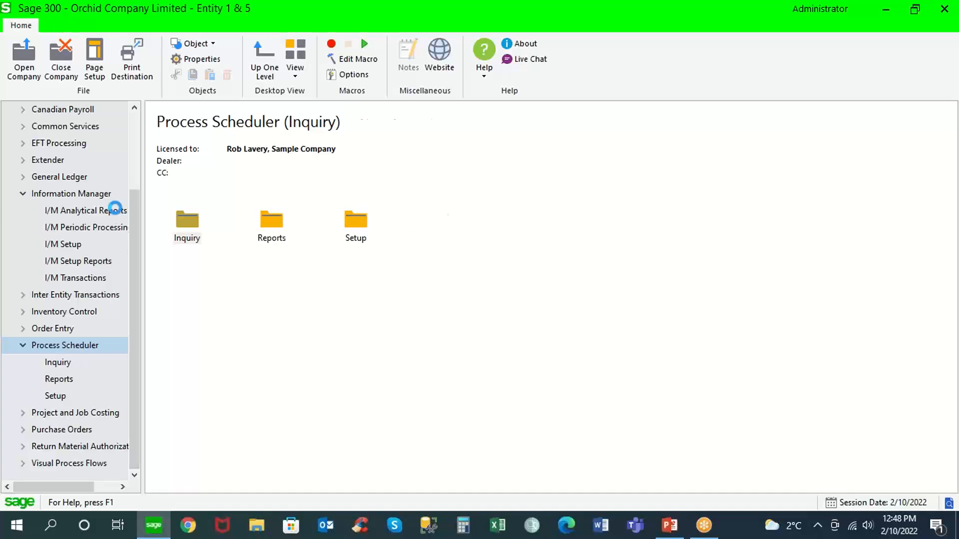
{"action": "left_click", "coordinate": [121, 212]}
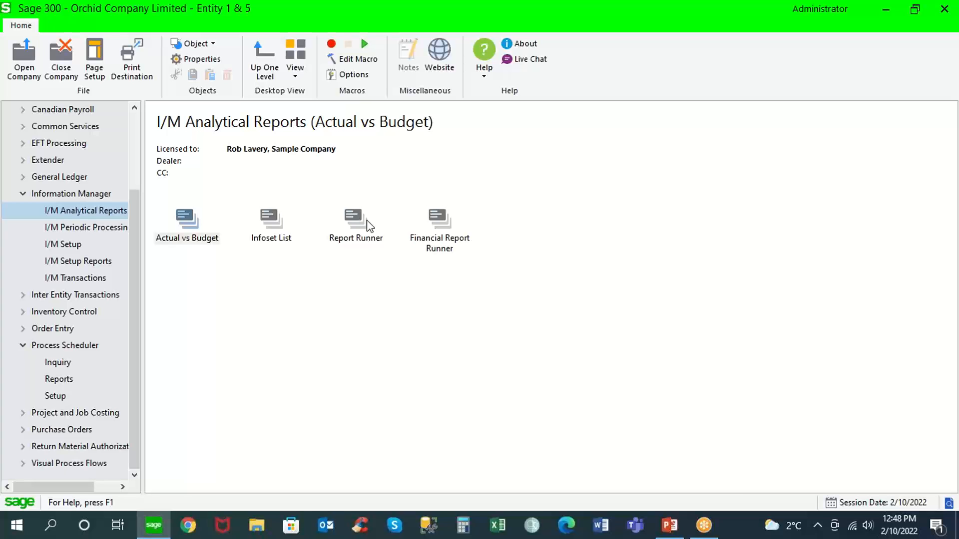
{"action": "left_click", "coordinate": [439, 222]}
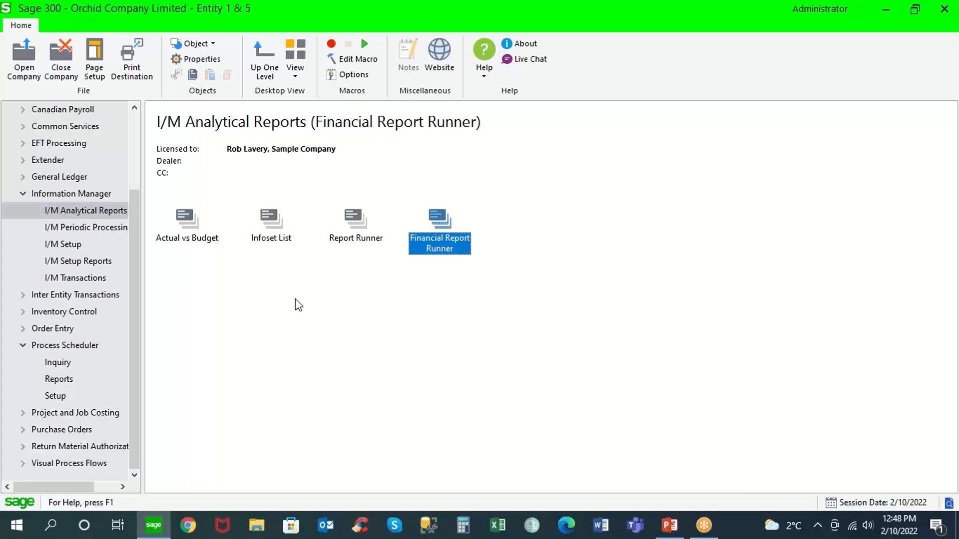
{"action": "left_click", "coordinate": [55, 397]}
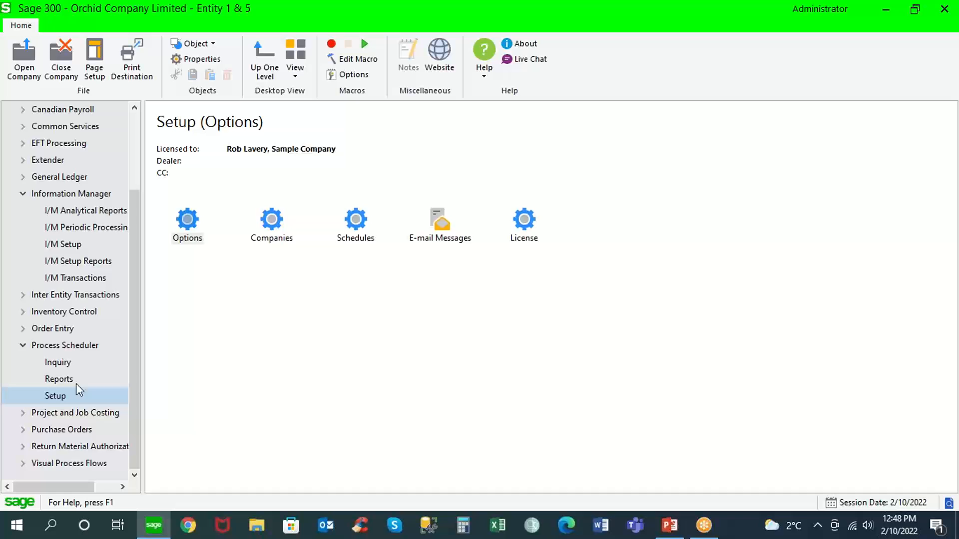
- Review the full list of actions available for the CHECKDISKSPACE schedule's step, and close the schedule without changing the action
{"action": "double_click", "coordinate": [358, 223]}
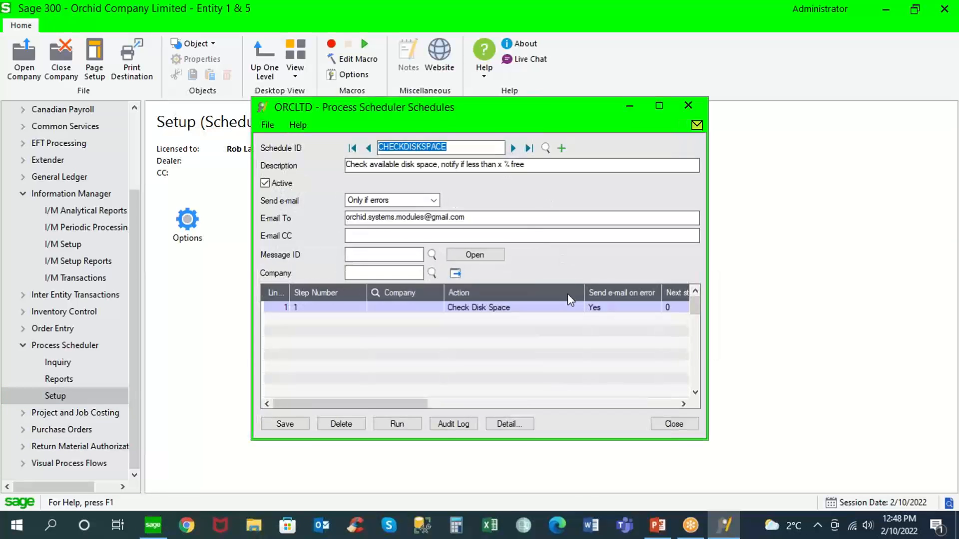
{"action": "left_click", "coordinate": [574, 307]}
{"action": "left_click", "coordinate": [578, 311]}
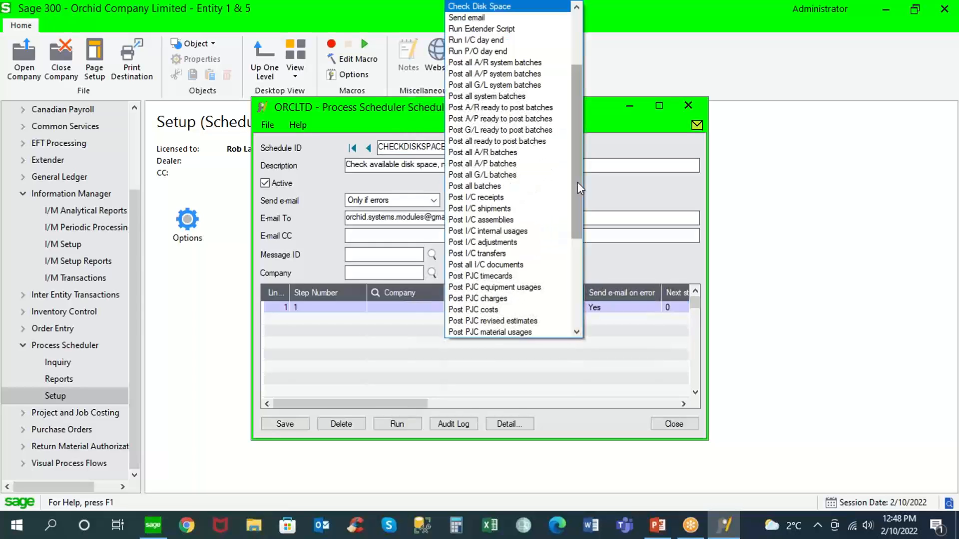
{"action": "left_click_drag", "start_coordinate": [577, 182], "coordinate": [583, 107]}
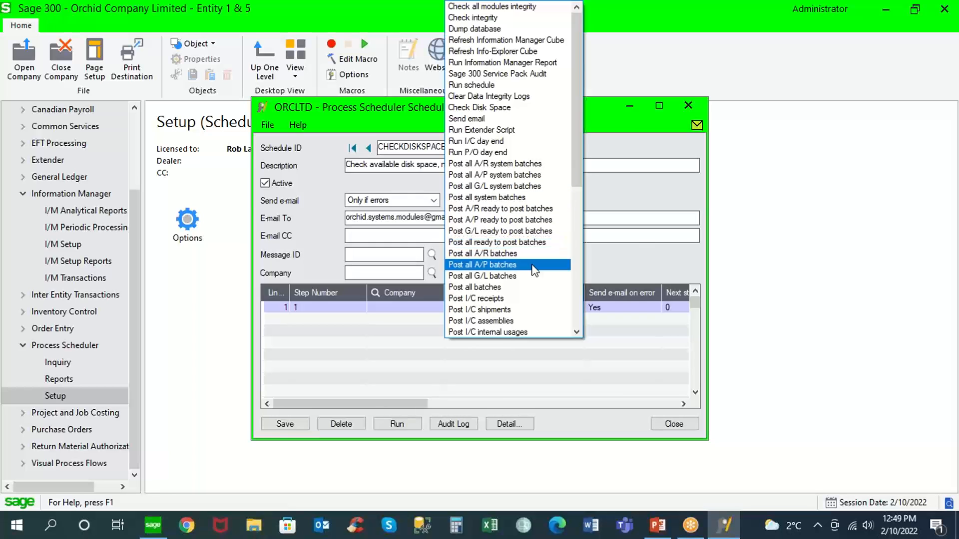
{"action": "left_click_drag", "start_coordinate": [576, 170], "coordinate": [569, 276]}
{"action": "scroll", "coordinate": [569, 277], "scroll_direction": "down", "scroll_amount": 2}
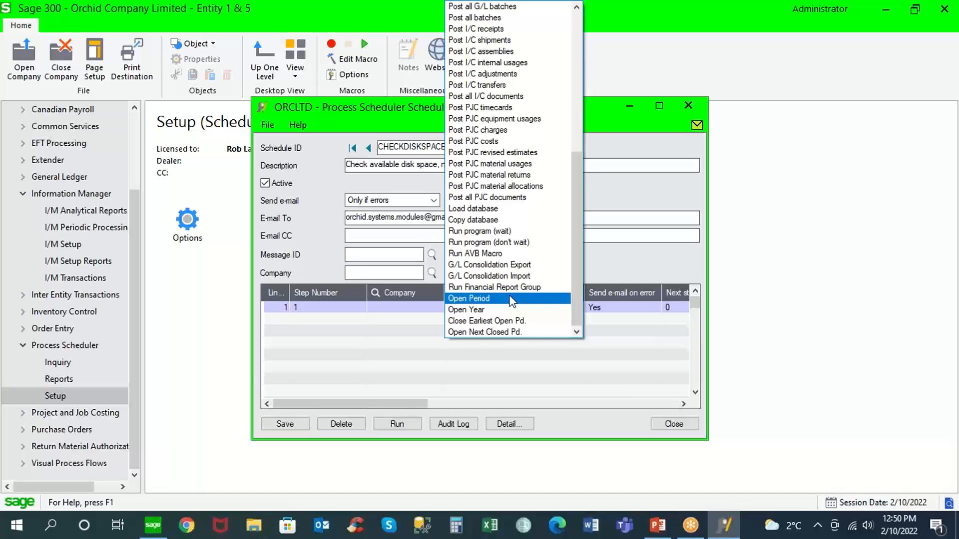
{"action": "left_click_drag", "start_coordinate": [576, 276], "coordinate": [577, 108]}
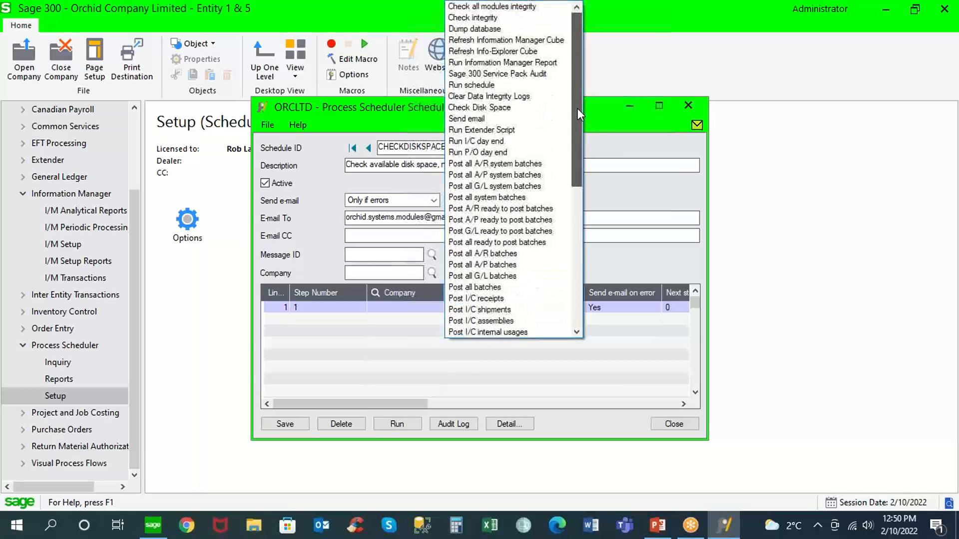
{"action": "left_click", "coordinate": [637, 85]}
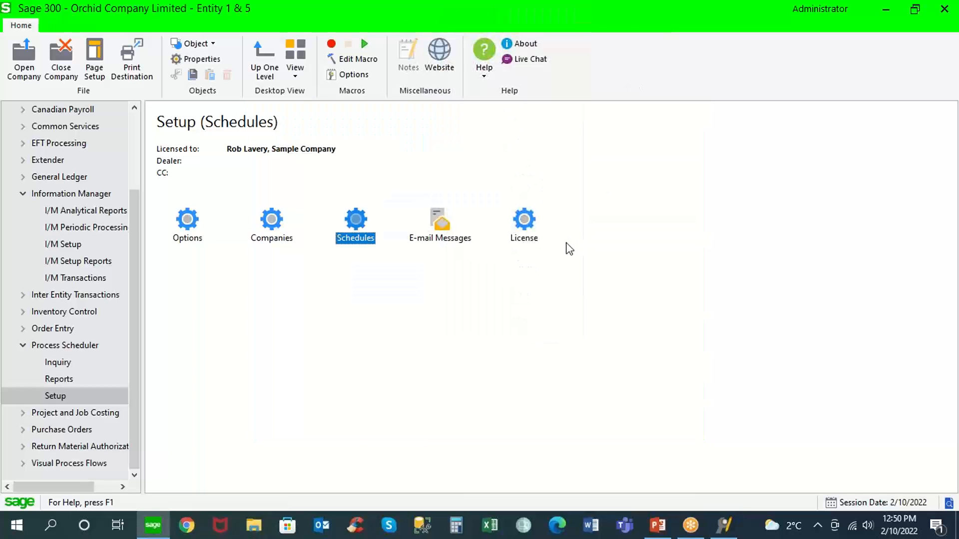